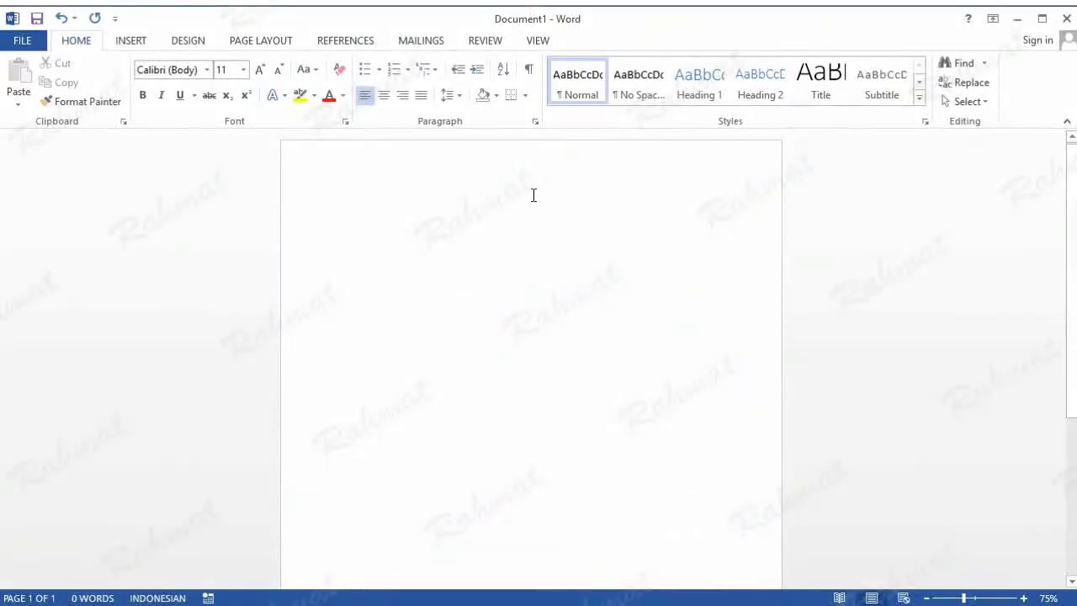
Set a custom paper size of 8,5 cm wide by 5,3 cm tall
left_click(261, 46)
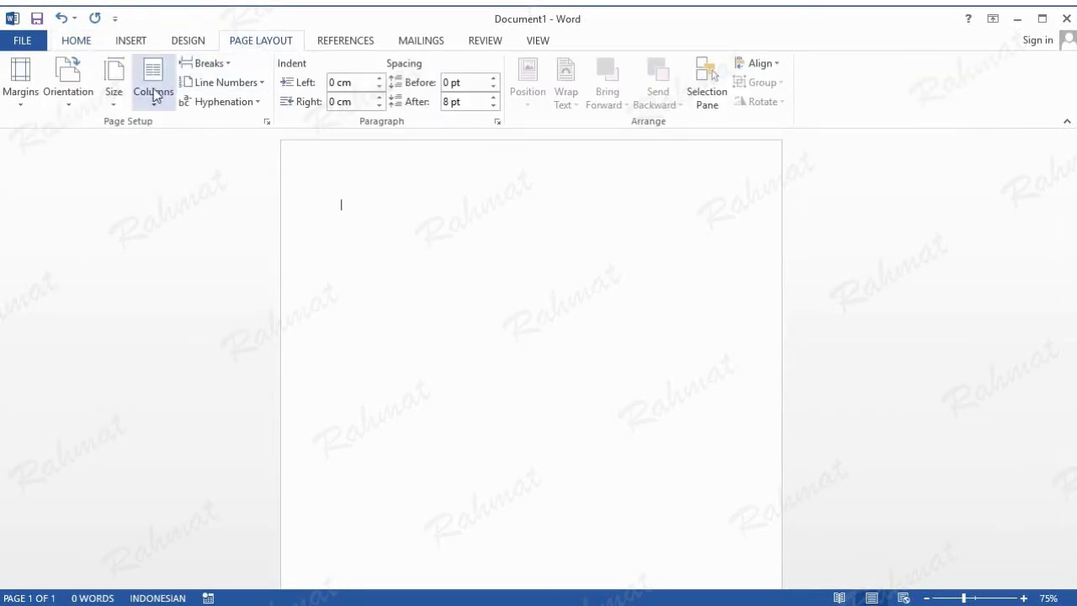
left_click(118, 99)
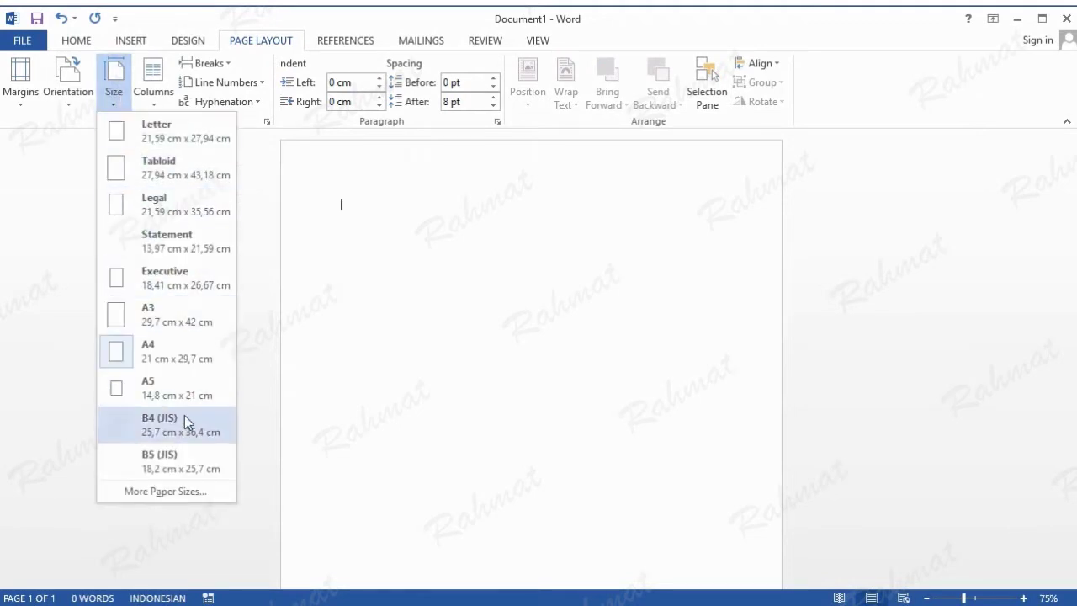
left_click(183, 491)
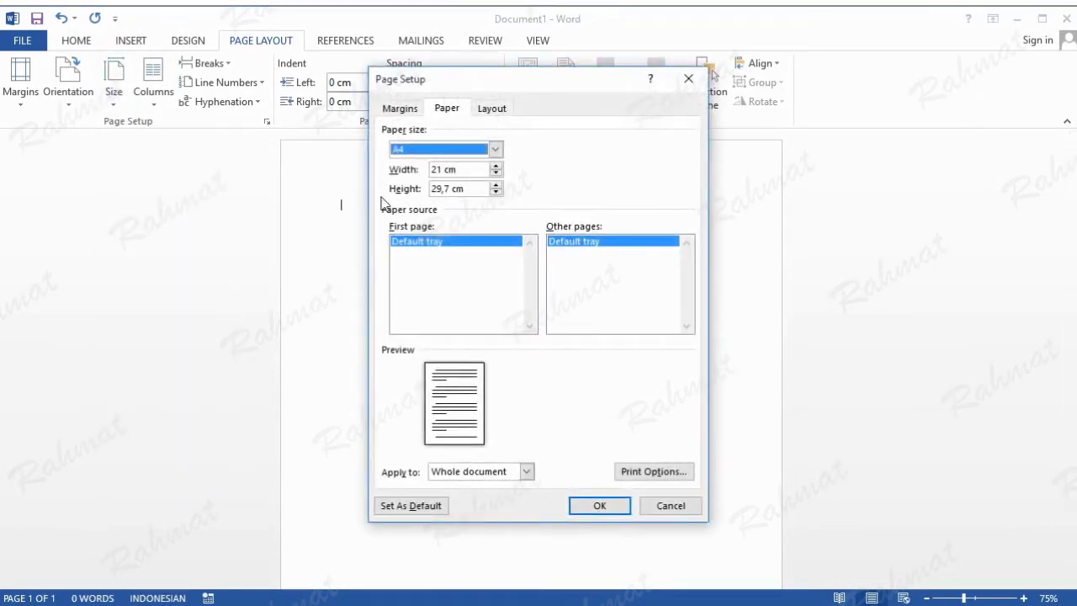
double_click(439, 170)
type("8,5")
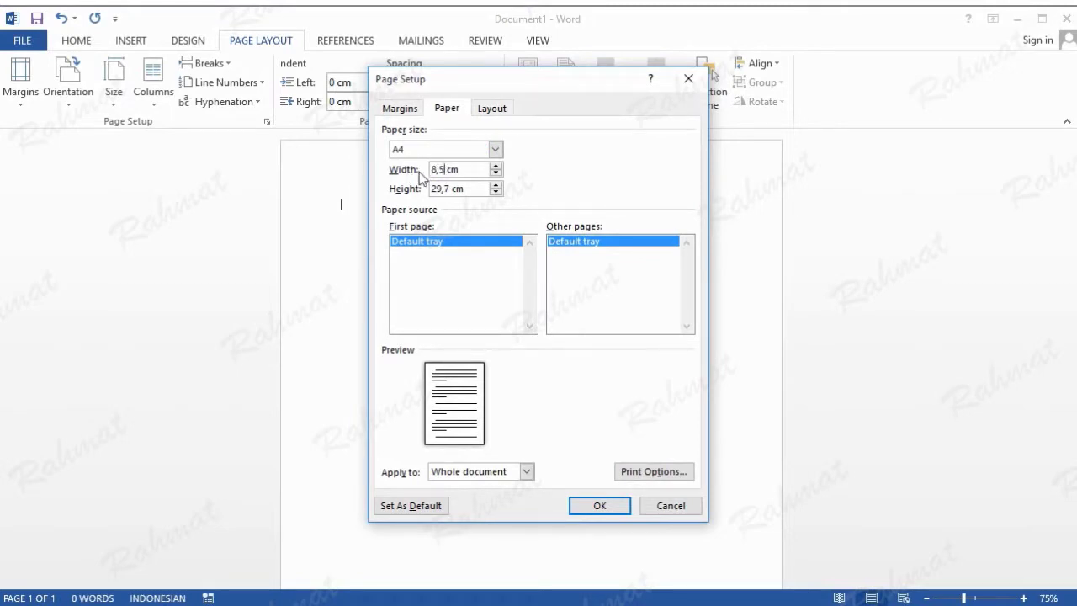
left_click_drag(454, 188, 425, 188)
type("5,3")
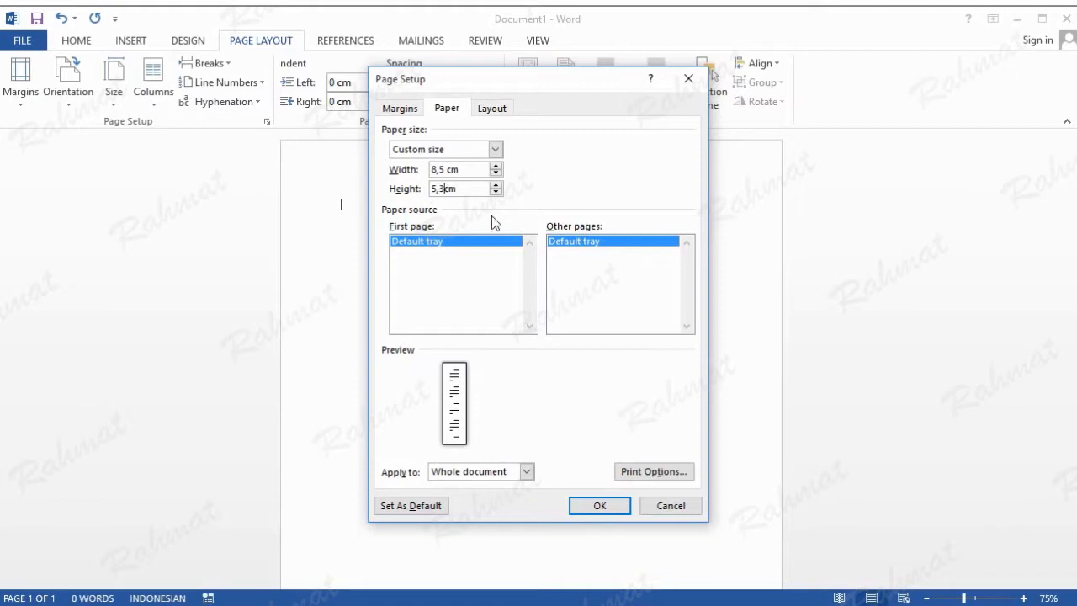
left_click(613, 506)
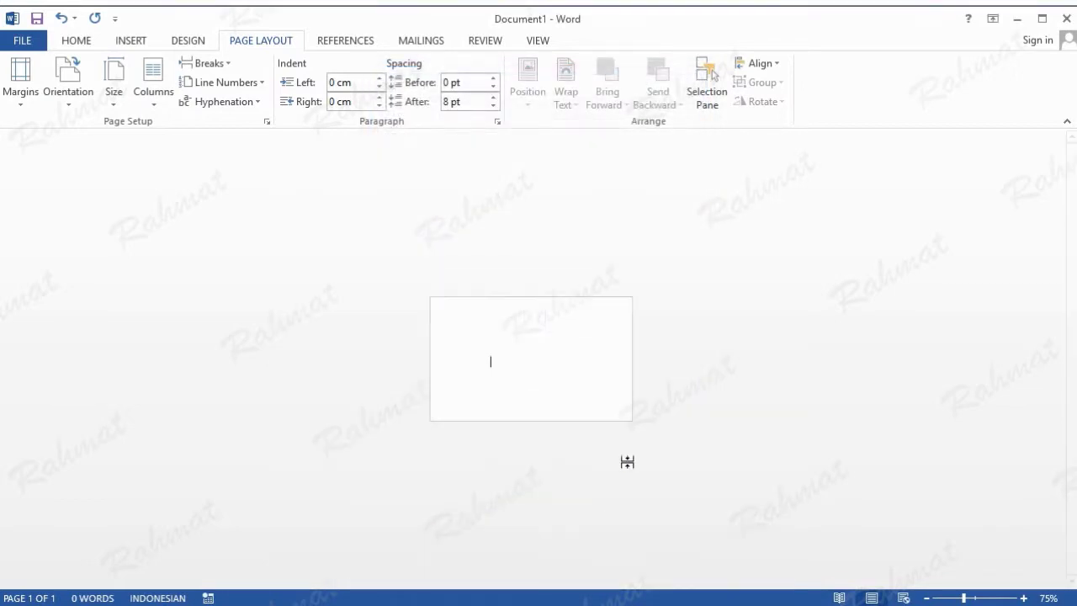
Set the document zoom to 250% so the small card fills the window
left_click(543, 42)
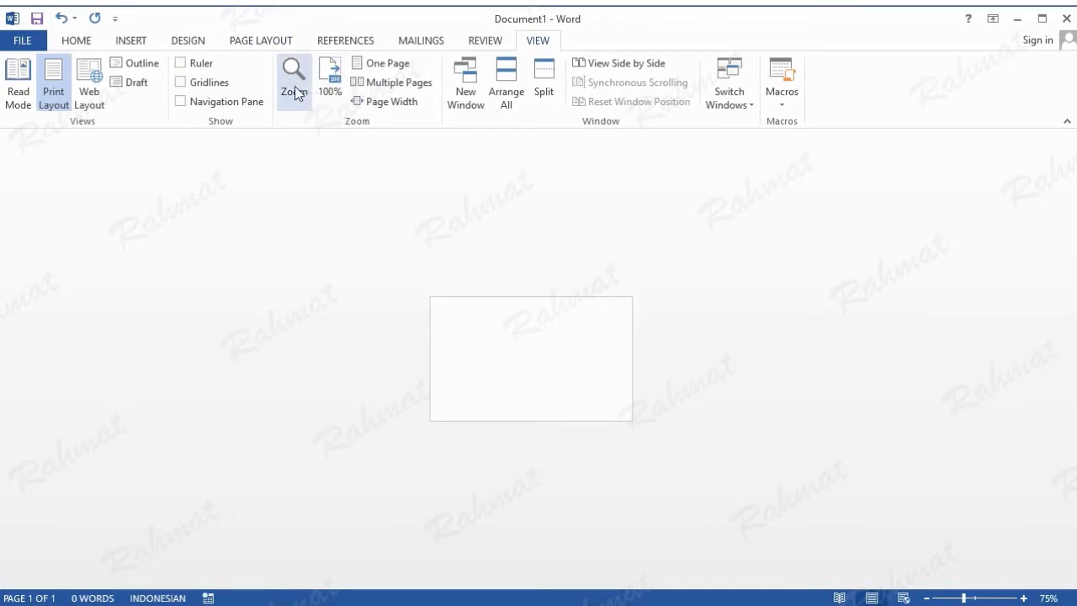
left_click(294, 89)
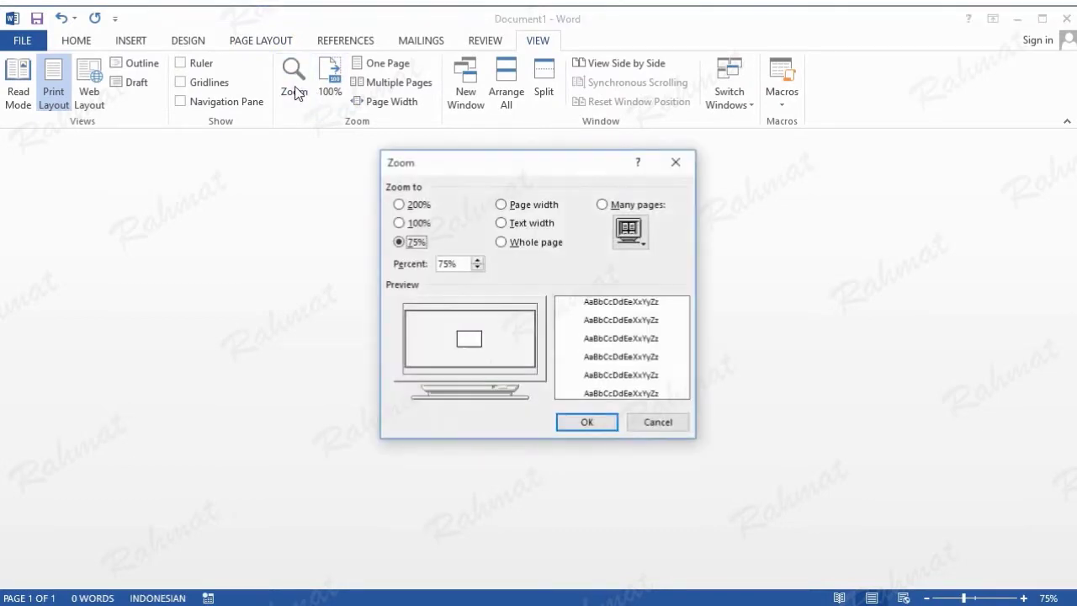
double_click(433, 264)
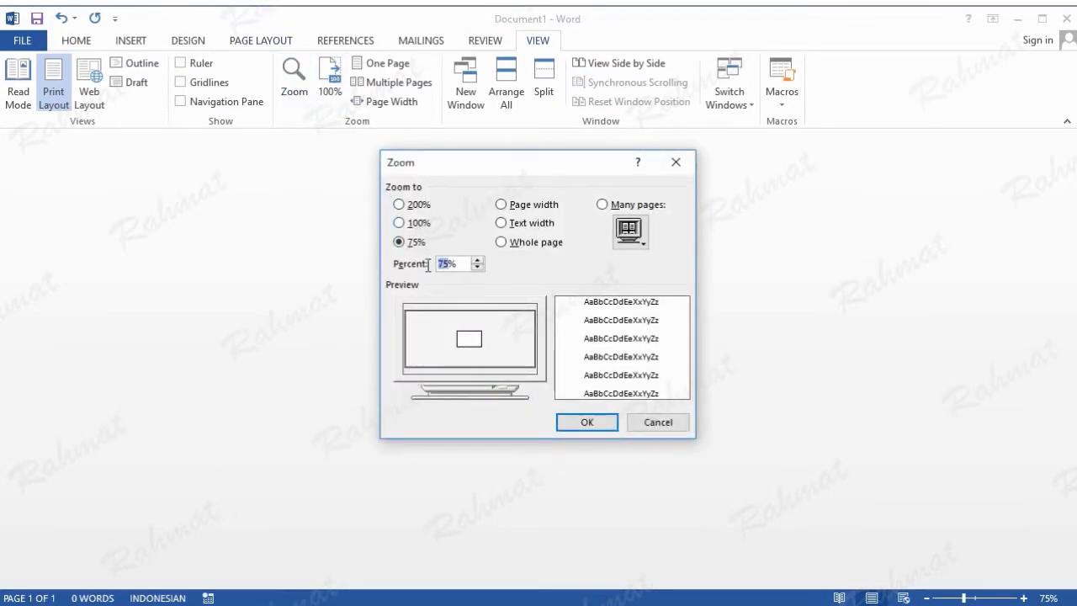
type("250")
left_click(577, 423)
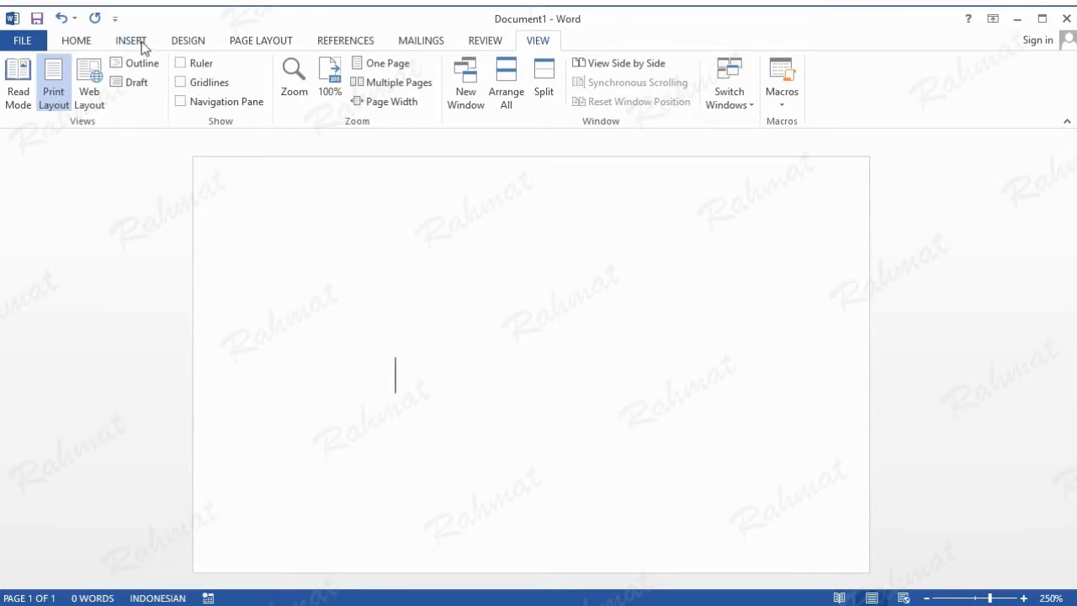
Choose the leafy vine-and-flower art for the page border
left_click(184, 44)
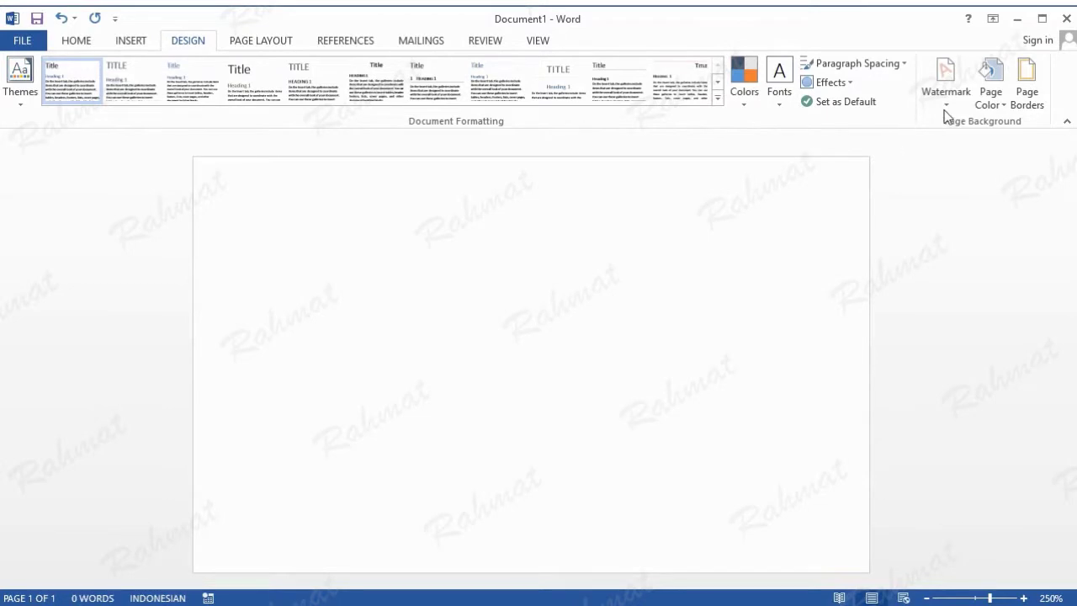
left_click(1025, 108)
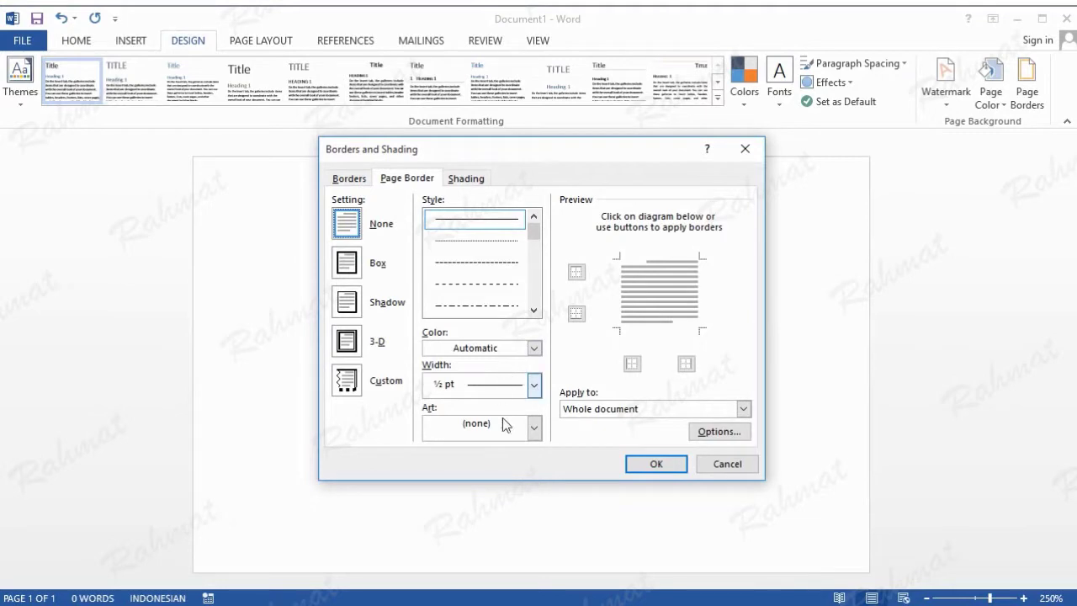
left_click(535, 431)
scroll(526, 468, "down", 2)
scroll(513, 488, "down", 2)
scroll(511, 494, "down", 2)
scroll(511, 494, "down", 2)
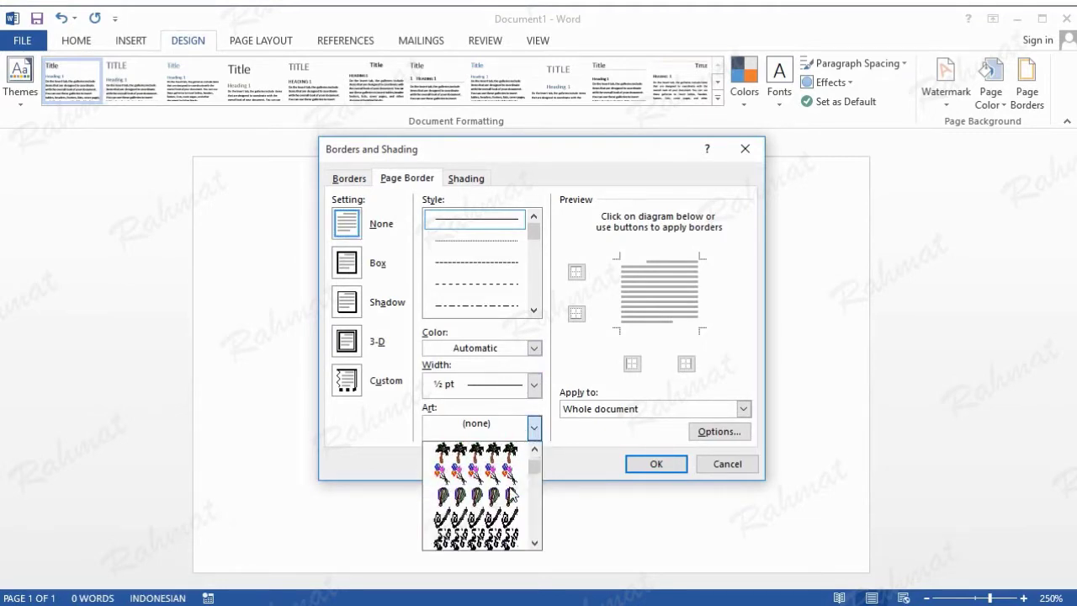
scroll(511, 496, "down", 2)
scroll(511, 495, "down", 2)
scroll(511, 495, "down", 2)
scroll(510, 495, "down", 2)
scroll(511, 494, "down", 2)
scroll(510, 495, "down", 2)
scroll(510, 495, "down", 2)
scroll(511, 495, "down", 2)
scroll(510, 494, "down", 2)
scroll(511, 494, "down", 2)
scroll(511, 495, "down", 2)
scroll(510, 495, "down", 2)
scroll(511, 494, "down", 2)
scroll(511, 495, "down", 2)
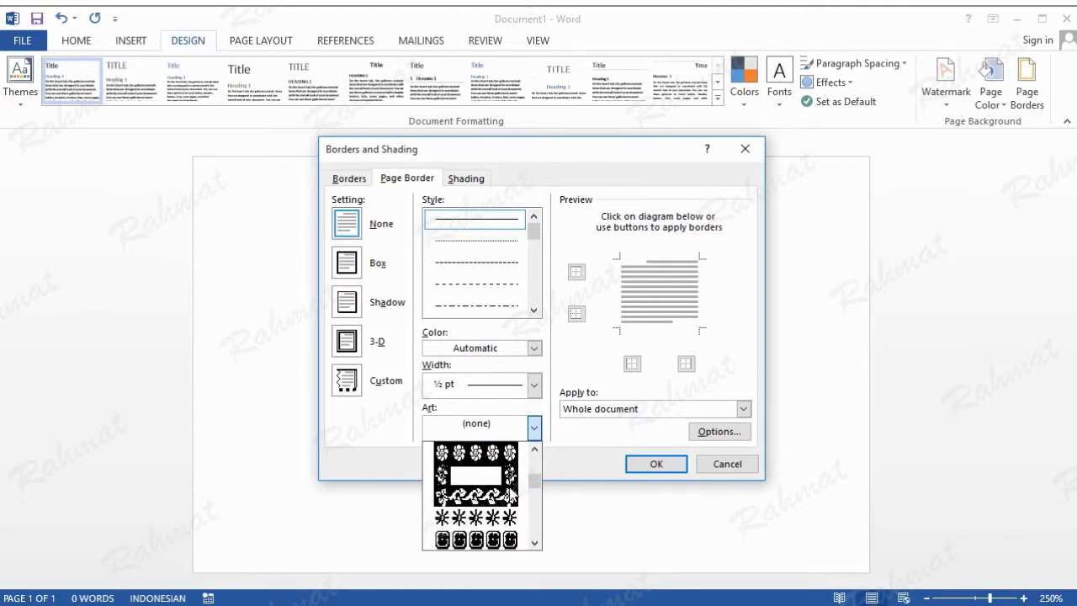
left_click(492, 500)
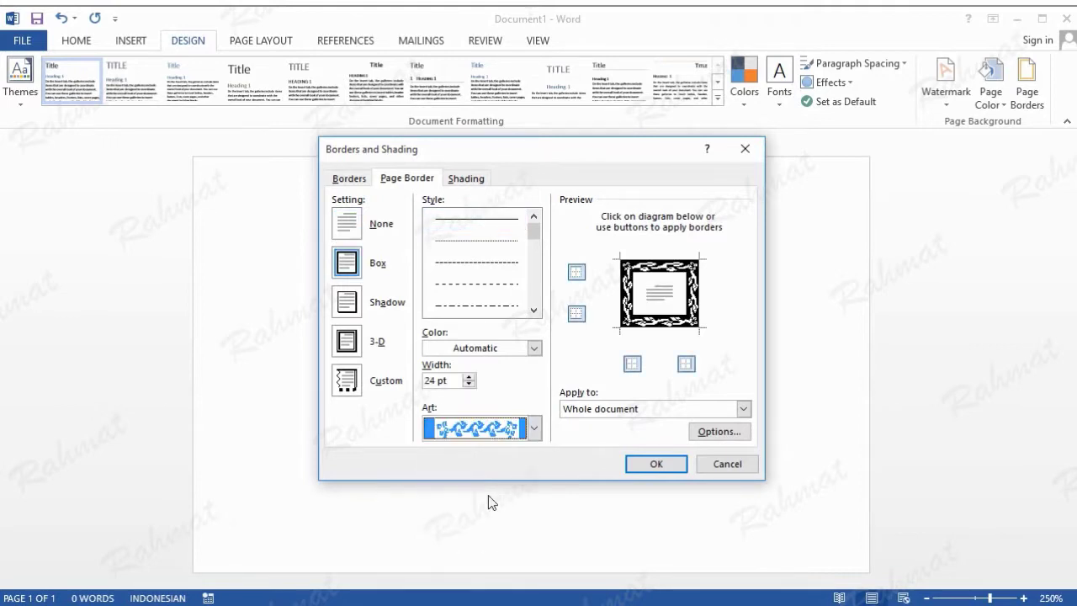
Make the vine art border blue and apply it around the card
left_click(533, 348)
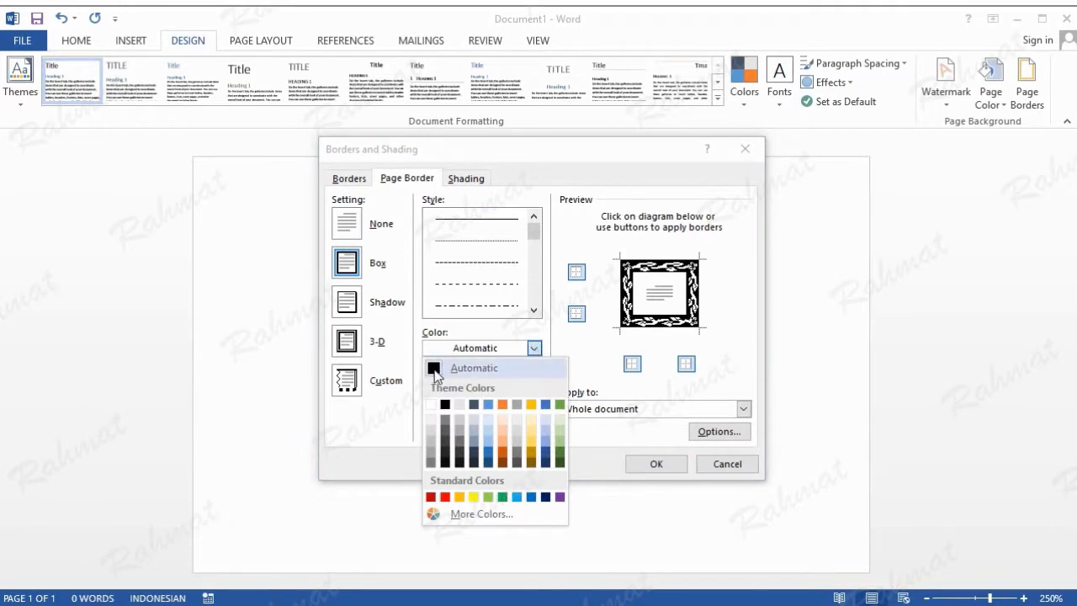
left_click(532, 497)
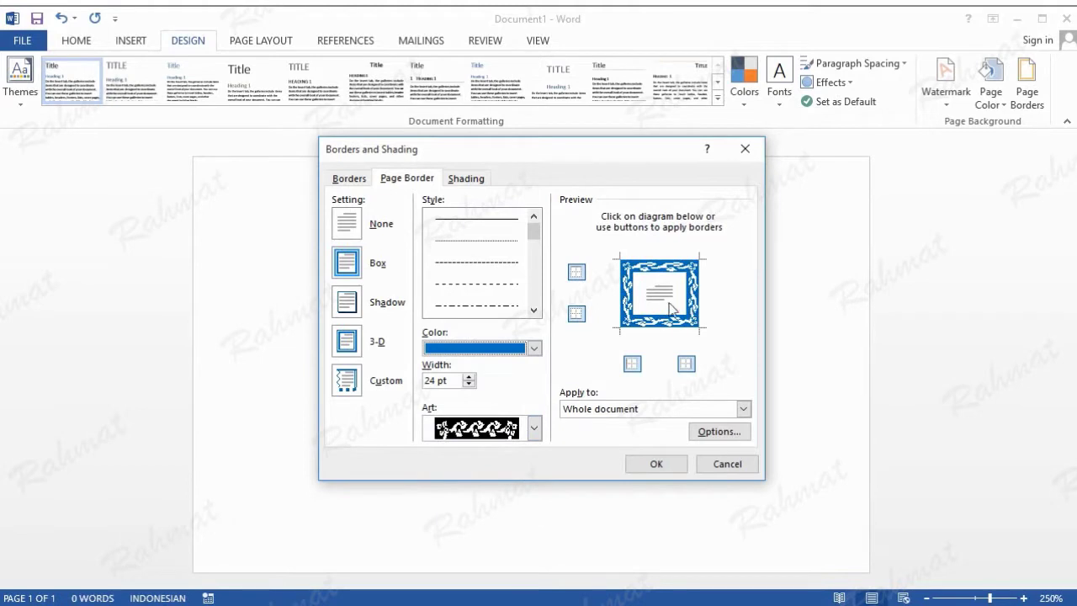
left_click(661, 464)
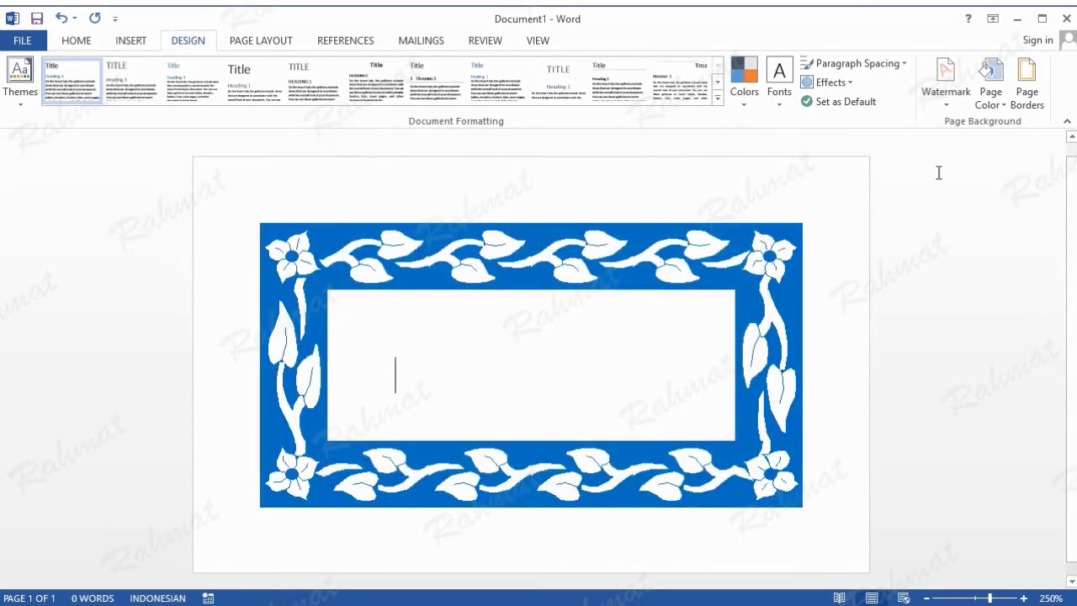
Reduce the vine page border's width to 8 pt
left_click(1033, 99)
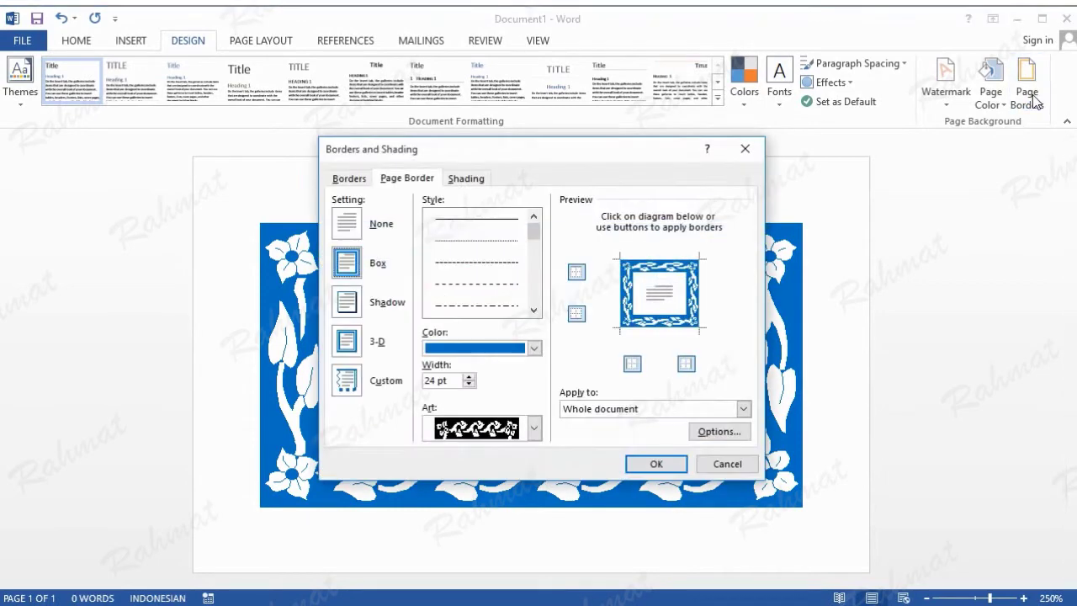
left_click(467, 384)
left_click(468, 384)
left_click(469, 385)
left_click(468, 385)
left_click(468, 385)
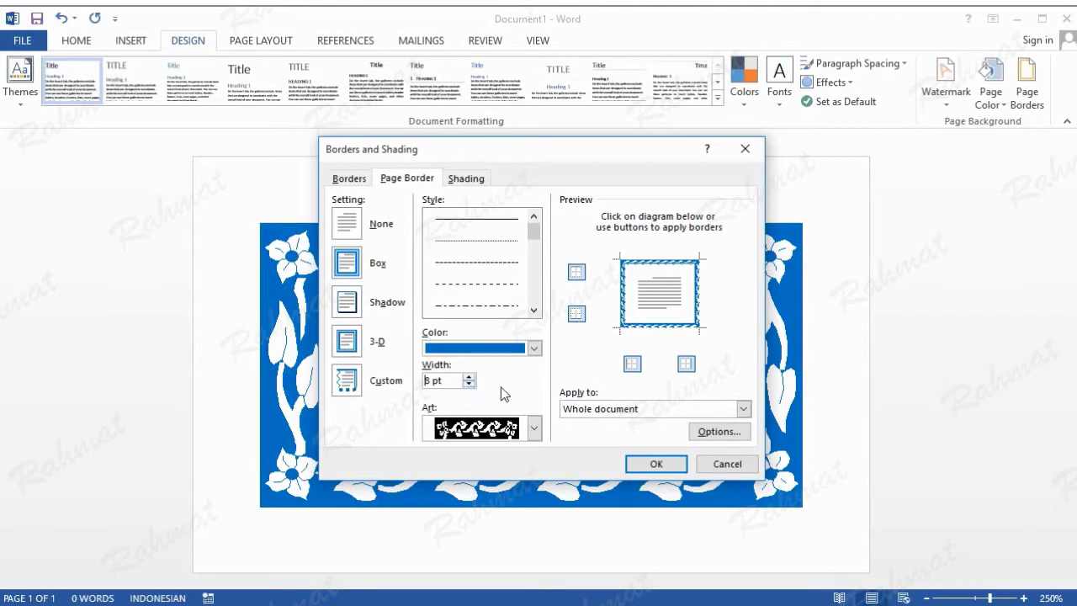
Set the border's top, bottom, left and right margins to 6 pt and apply
left_click(725, 434)
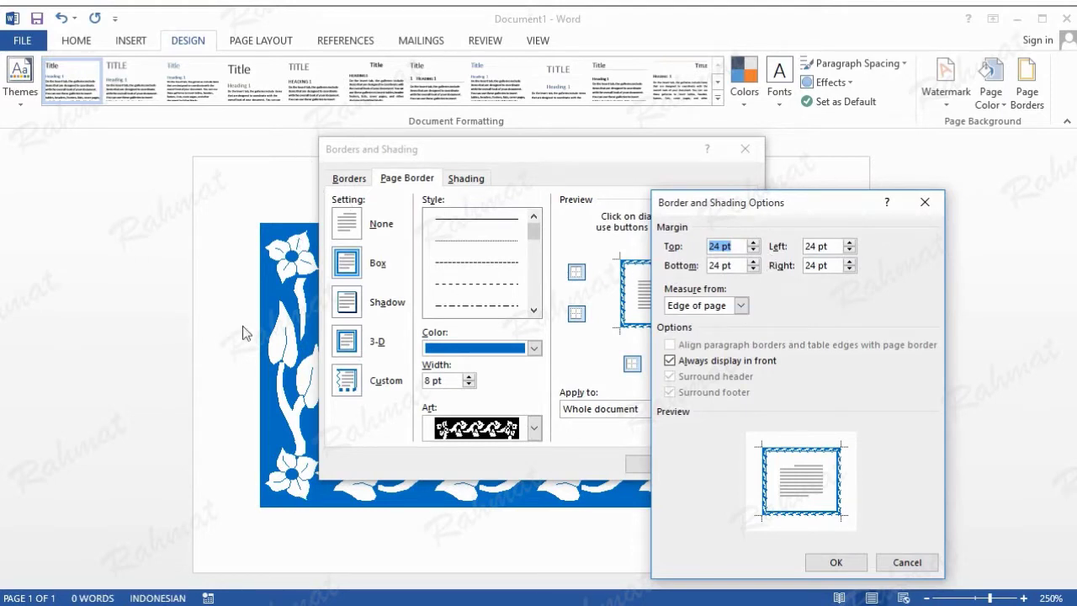
left_click(725, 245)
left_click_drag(721, 244, 697, 246)
type("6")
double_click(719, 265)
type("6")
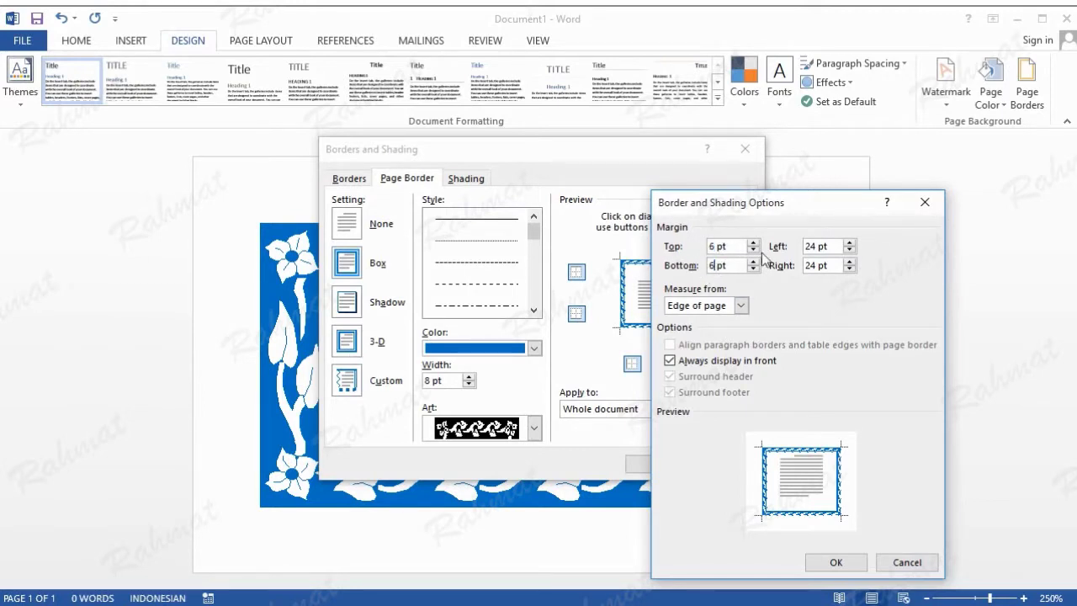
double_click(816, 245)
type("6")
double_click(817, 265)
type("6")
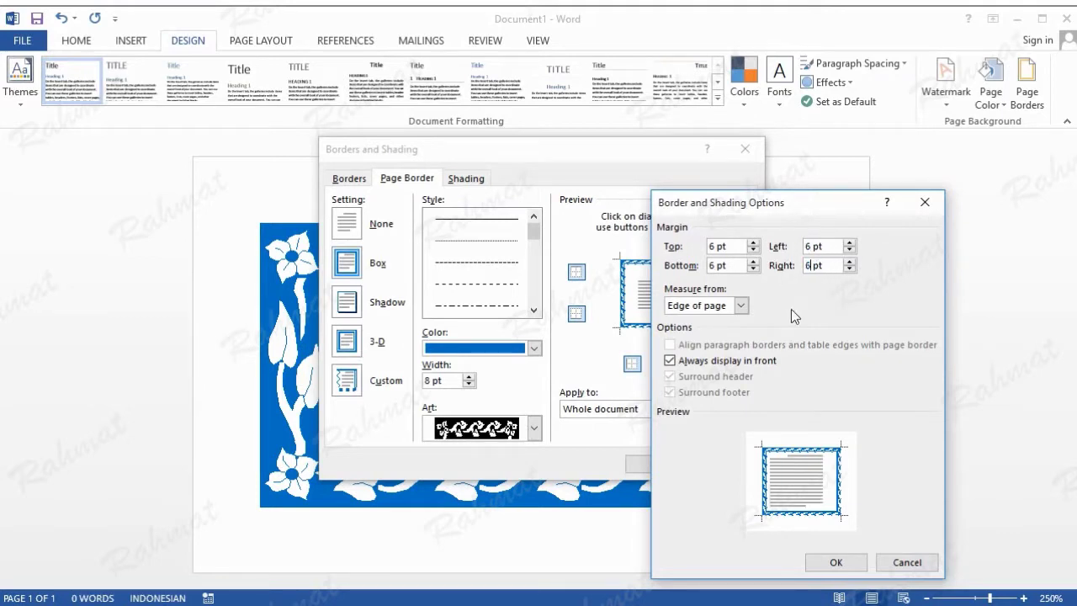
left_click(838, 564)
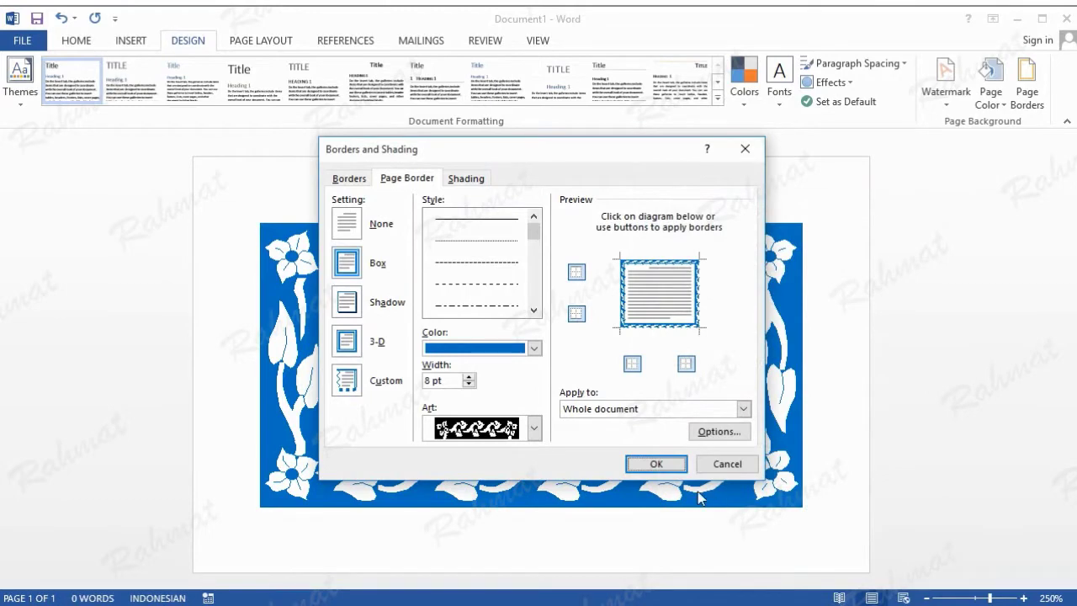
left_click(658, 462)
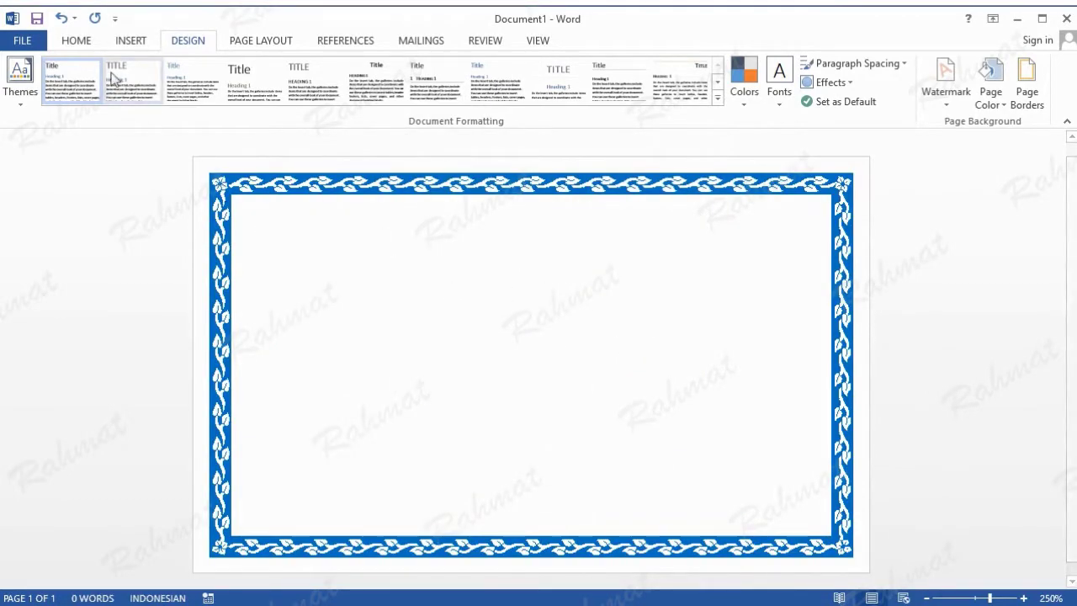
Draw a Frame shape over the card
left_click(145, 44)
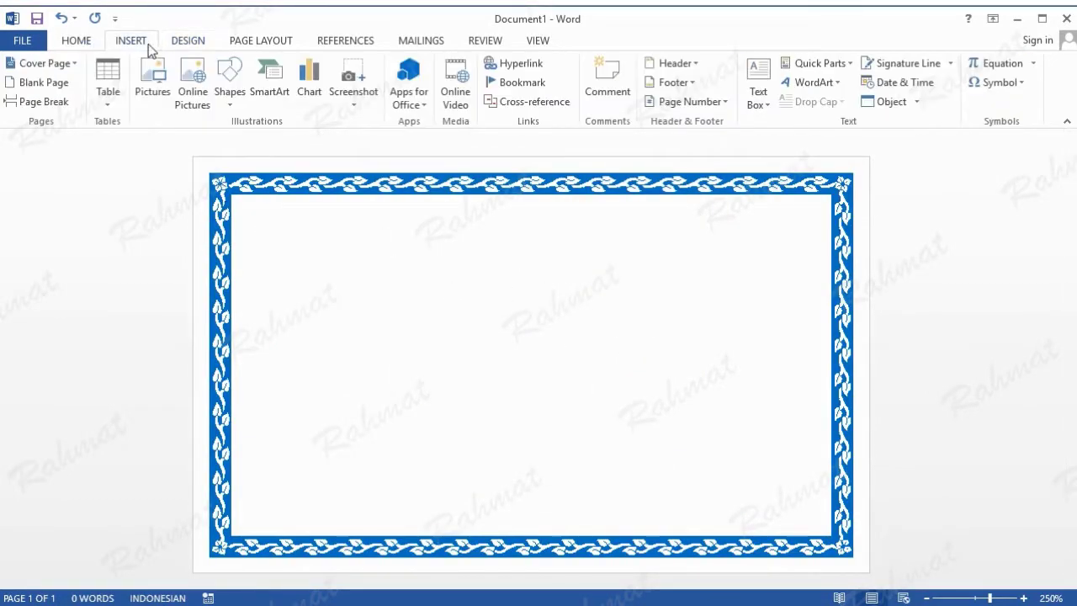
left_click(228, 106)
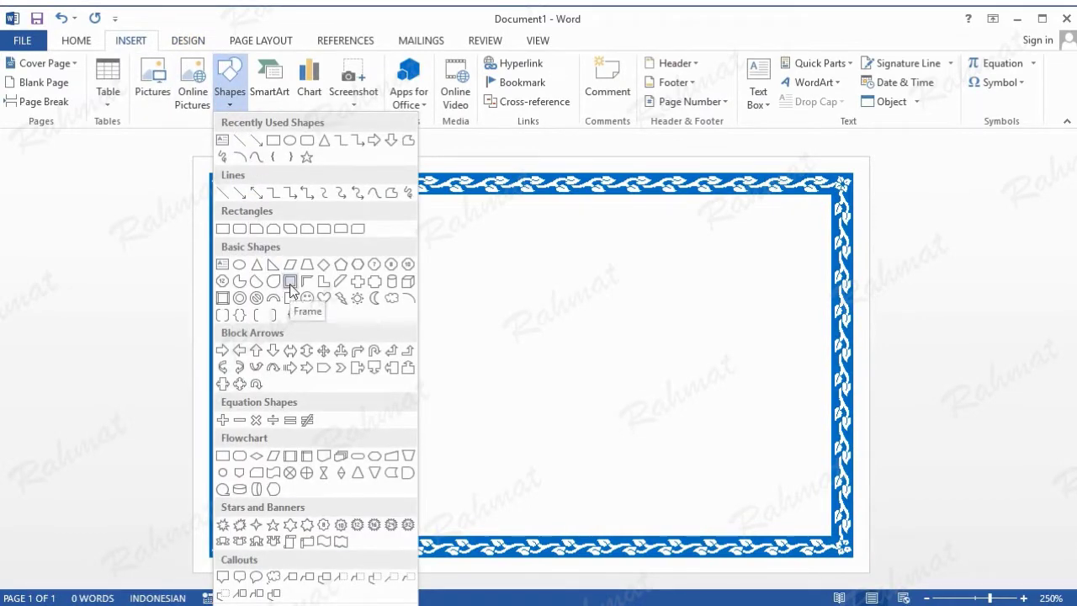
left_click(289, 283)
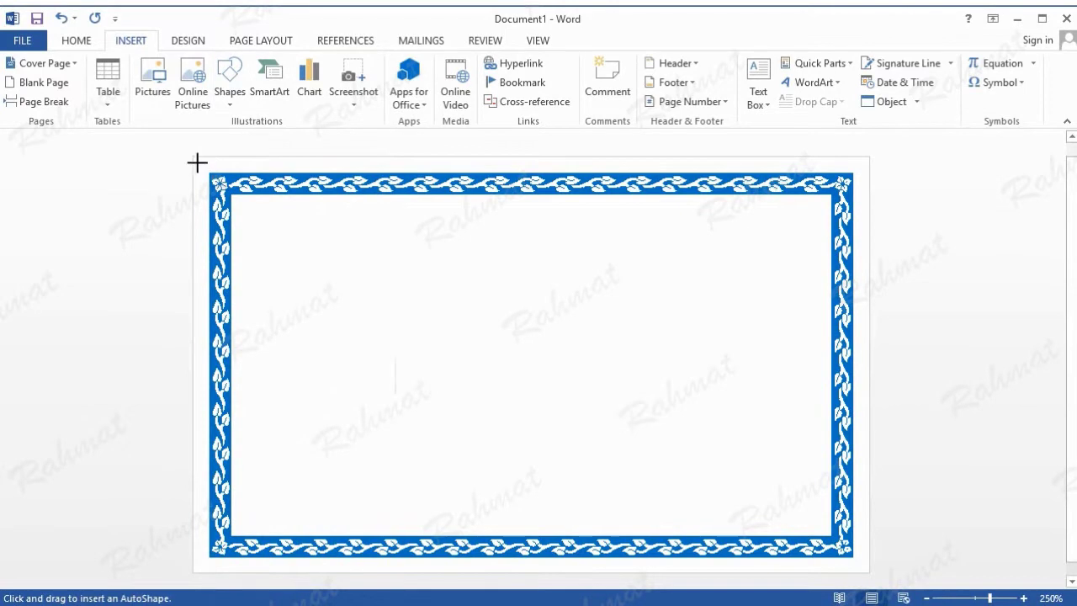
left_click_drag(198, 165, 401, 323)
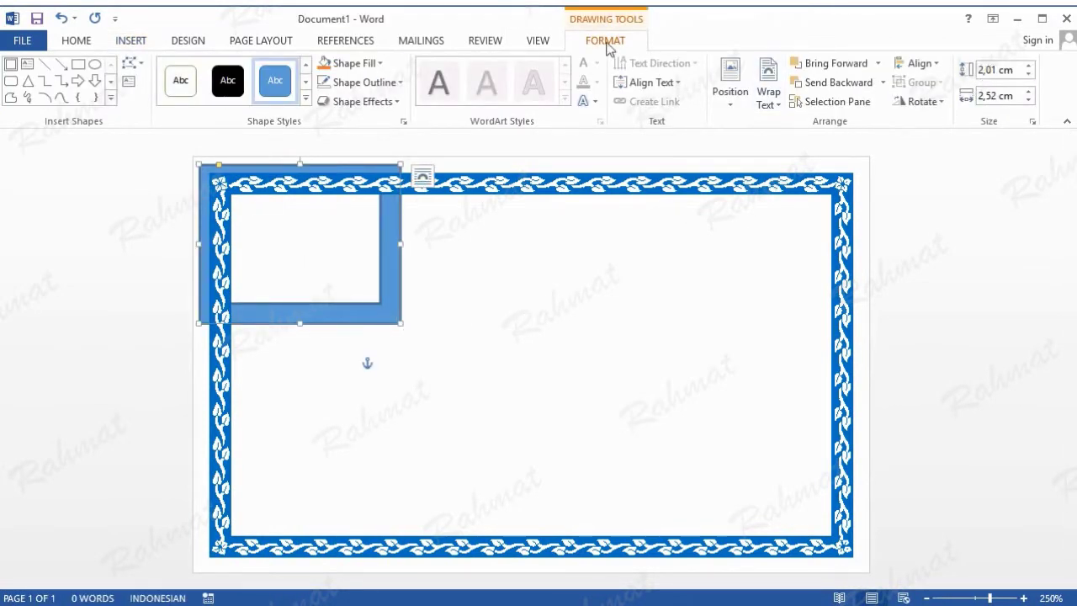
Size the frame to 5,3 cm high by 8,5 cm wide and align it to the page corner
left_click(999, 70)
left_click_drag(998, 73, 968, 73)
type("5,3")
left_click(995, 96)
left_click(995, 96)
left_click_drag(995, 95, 961, 100)
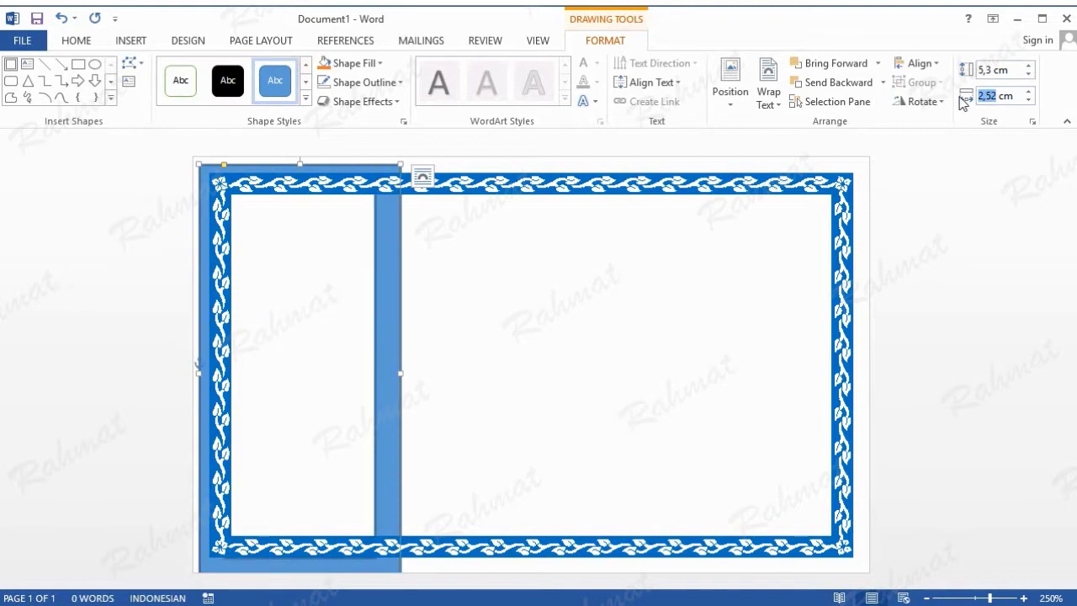
type("8,5")
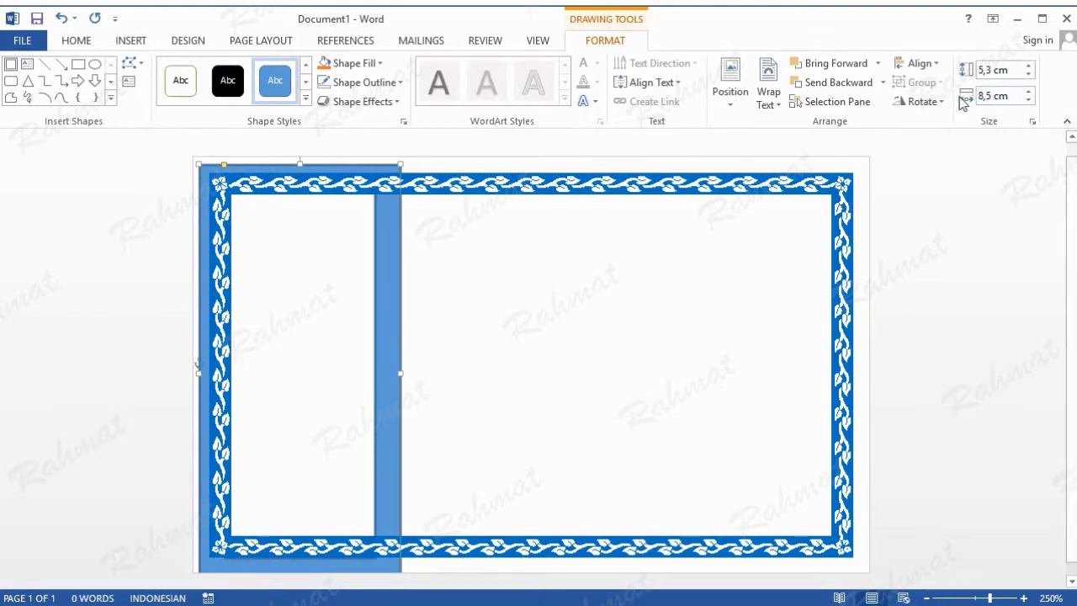
key("Return")
left_click_drag(396, 206, 389, 193)
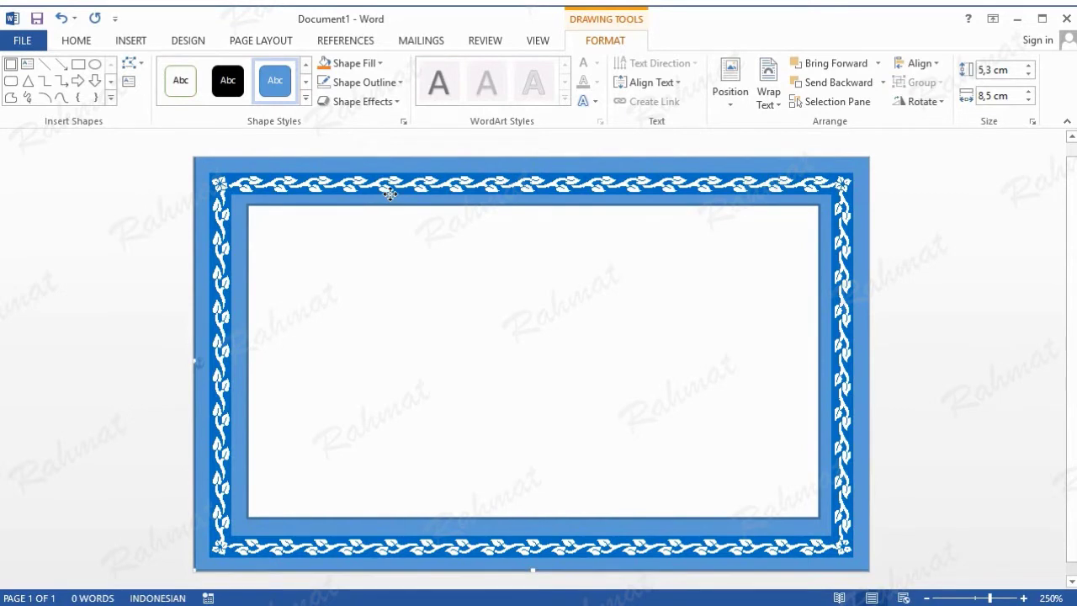
Remove then restore the frame's outline, and apply a preset bevel effect
left_click(371, 82)
left_click(392, 233)
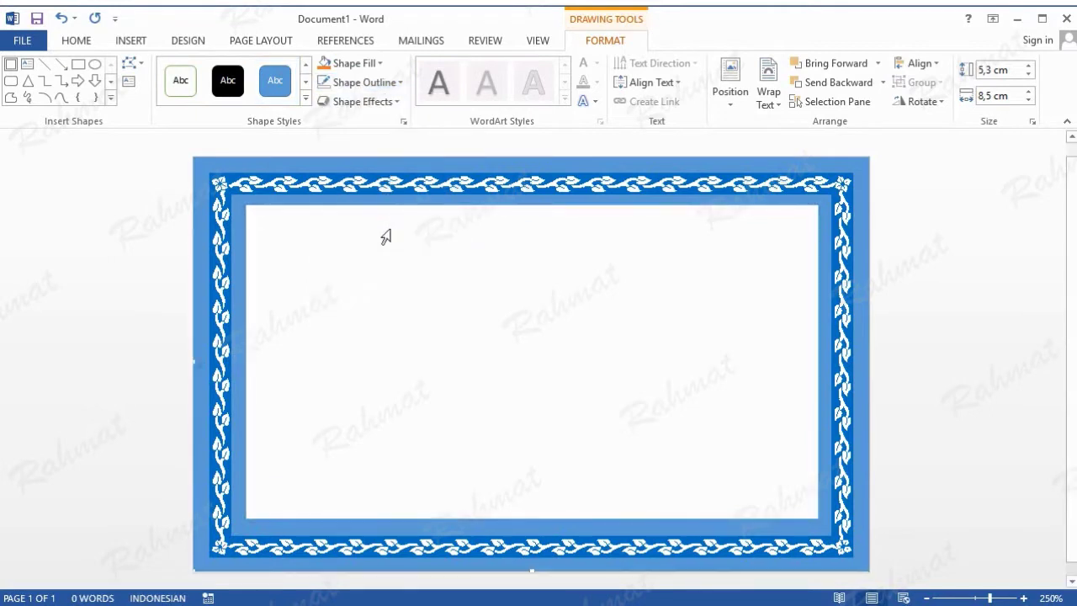
left_click(60, 23)
mouse_move(366, 162)
left_mouse_down()
mouse_move(381, 174)
mouse_move(364, 168)
left_mouse_up()
left_click(375, 102)
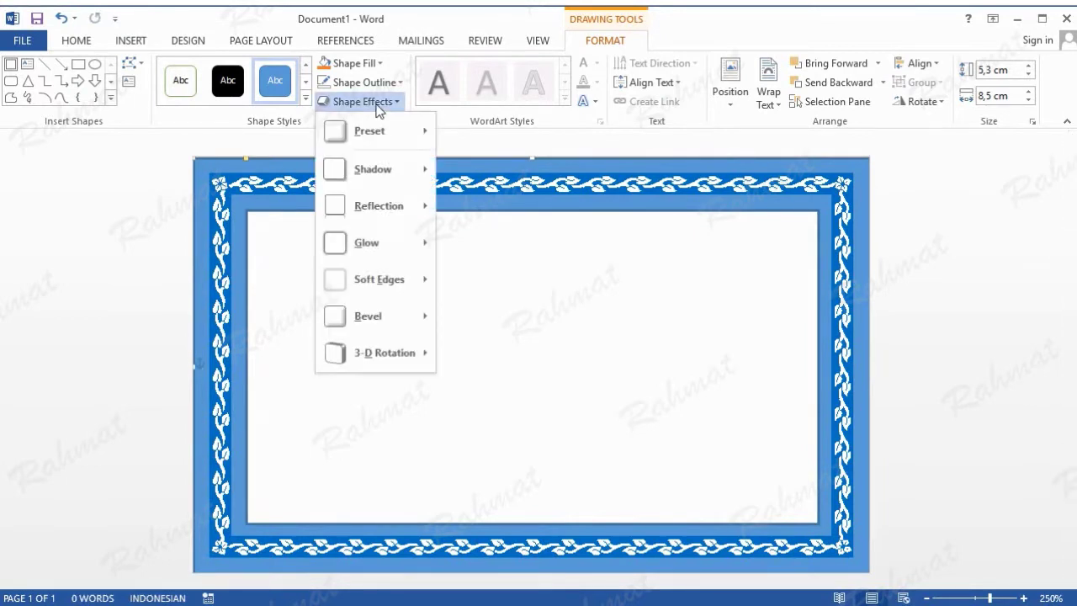
mouse_move(392, 136)
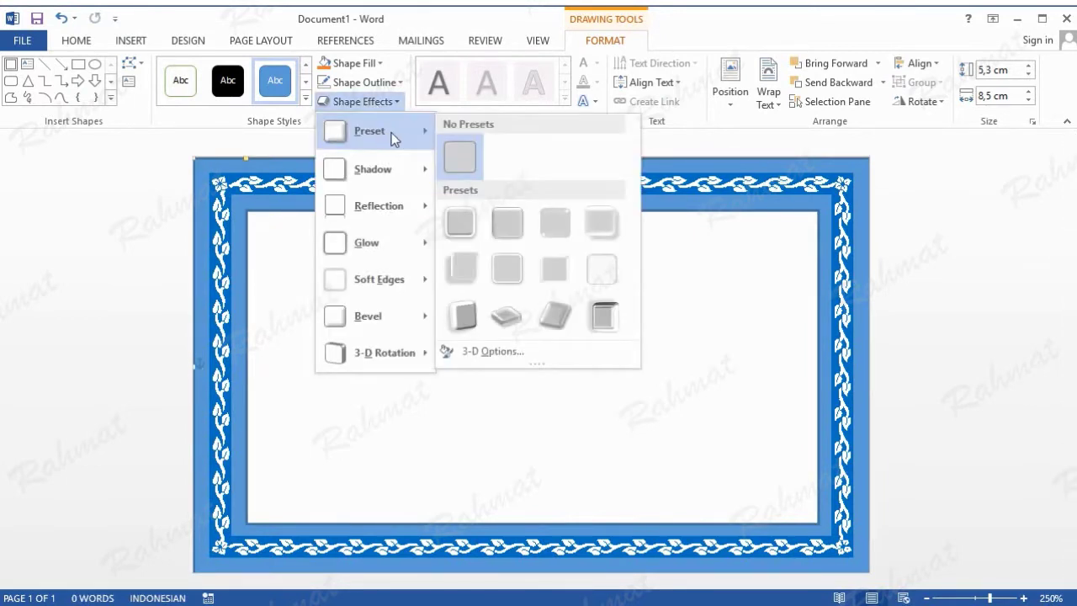
left_click(515, 225)
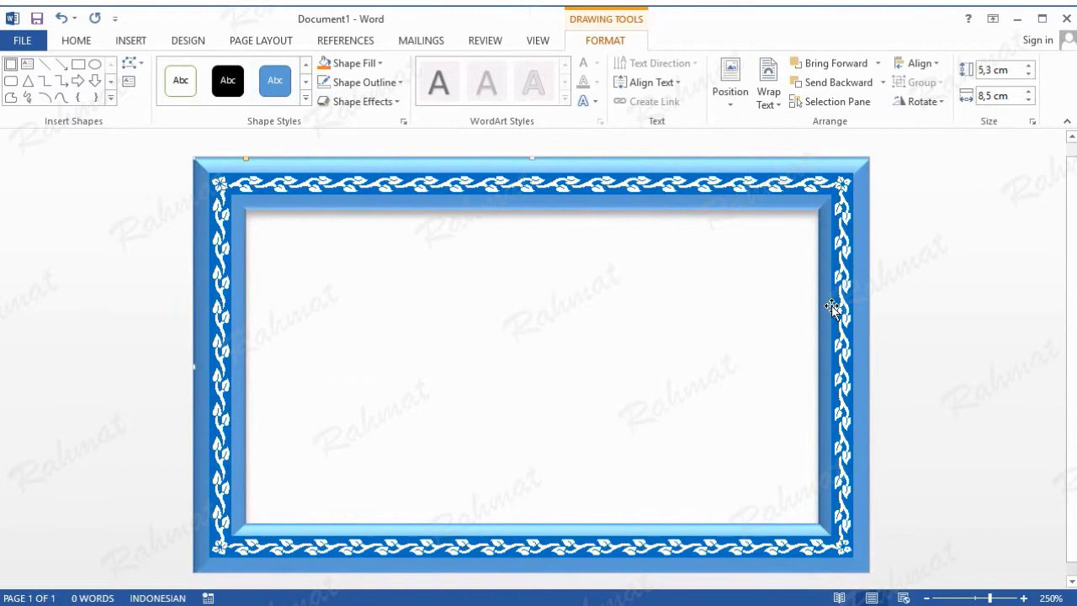
Lower the frame's top bevel height to 1,5 pt in the 3-D options
left_click(379, 103)
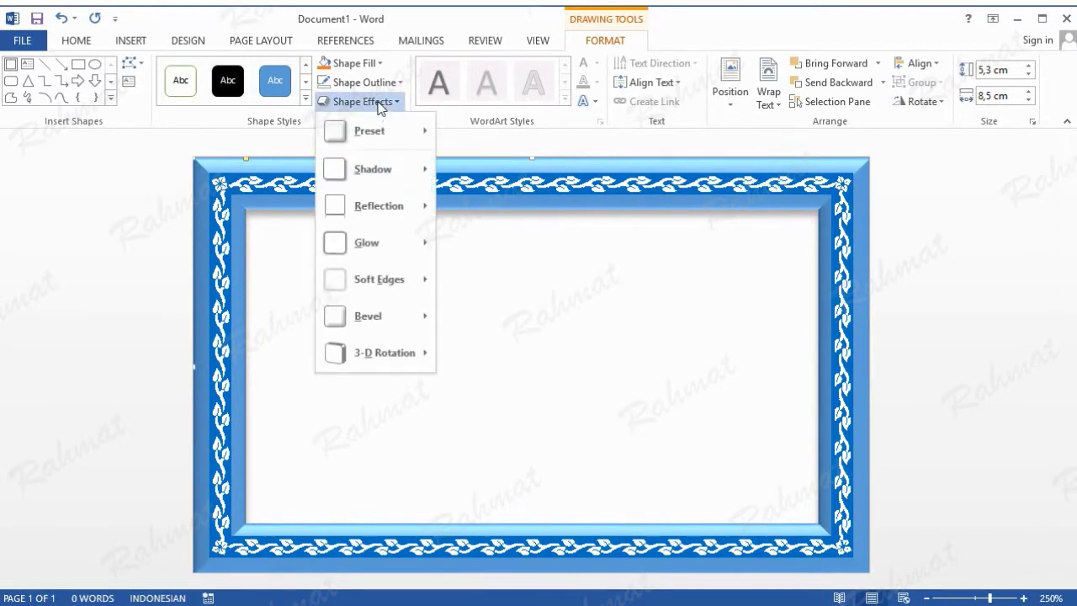
mouse_move(386, 137)
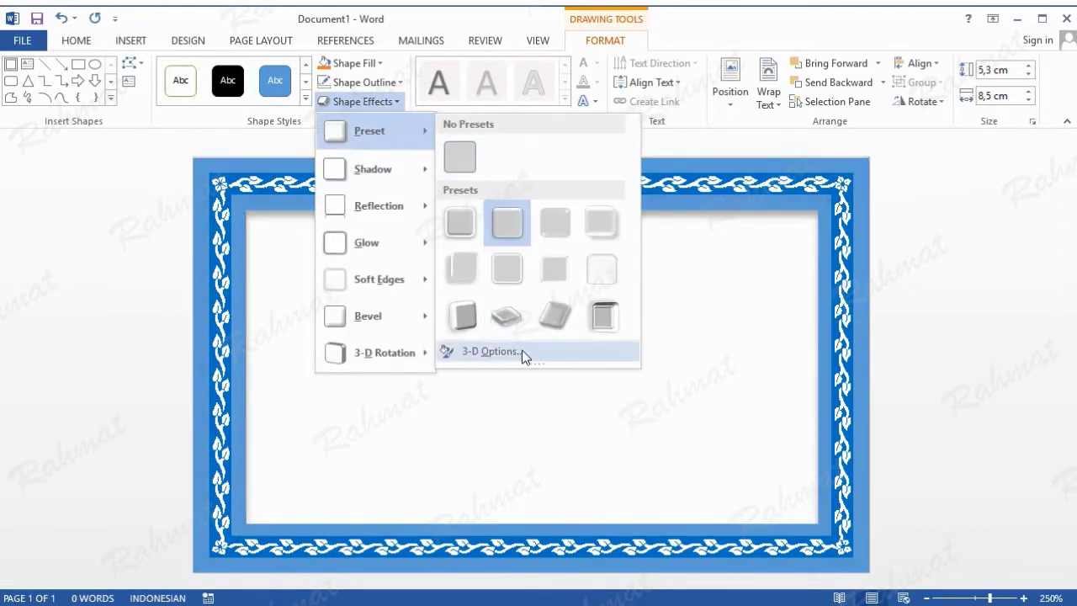
left_click(491, 345)
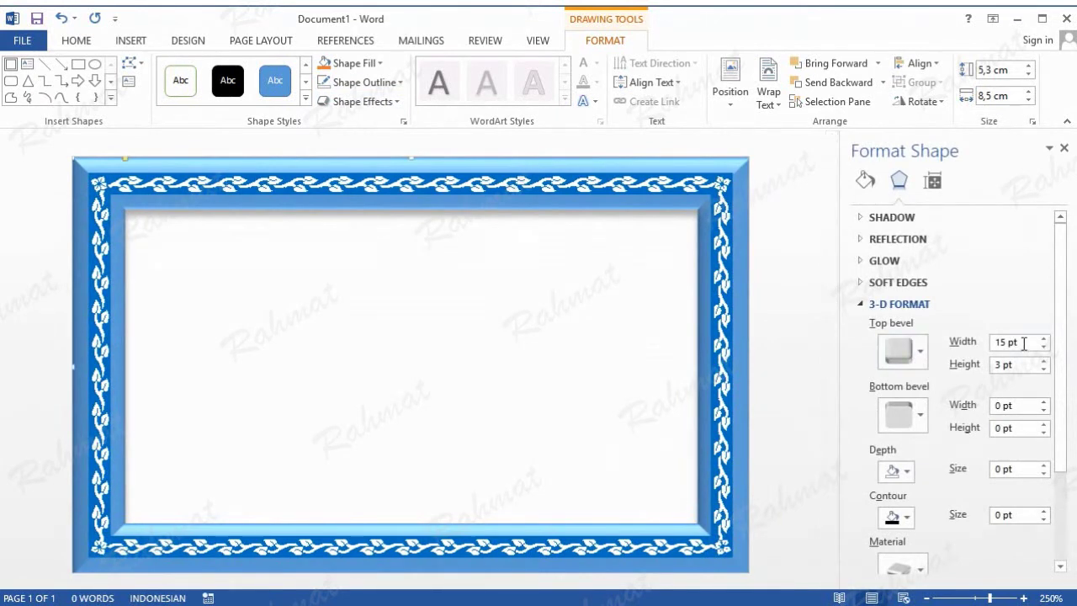
left_click(1043, 368)
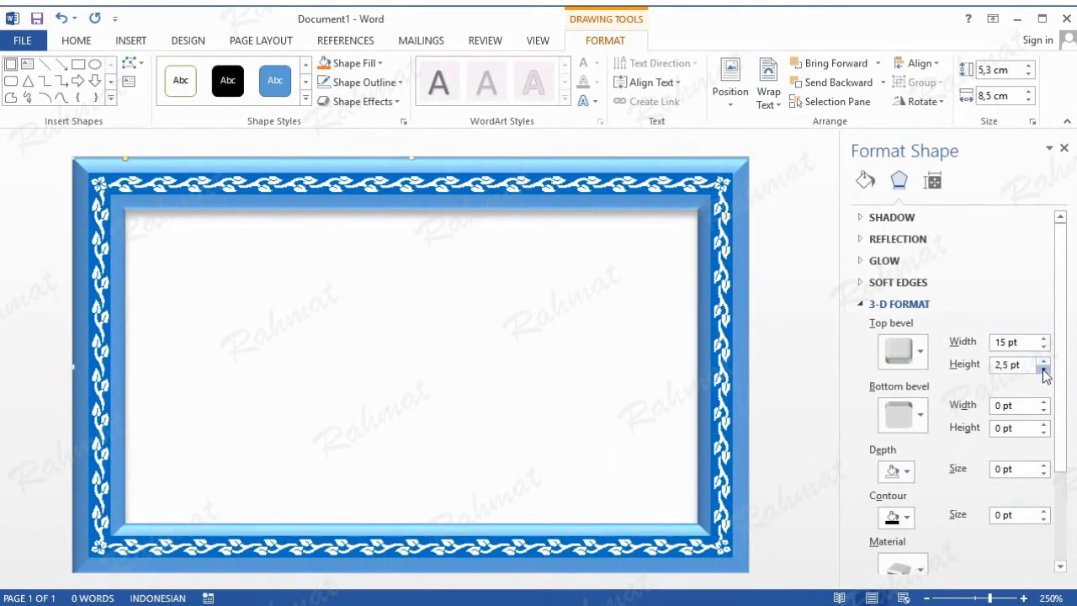
left_click(1043, 369)
left_click(1043, 369)
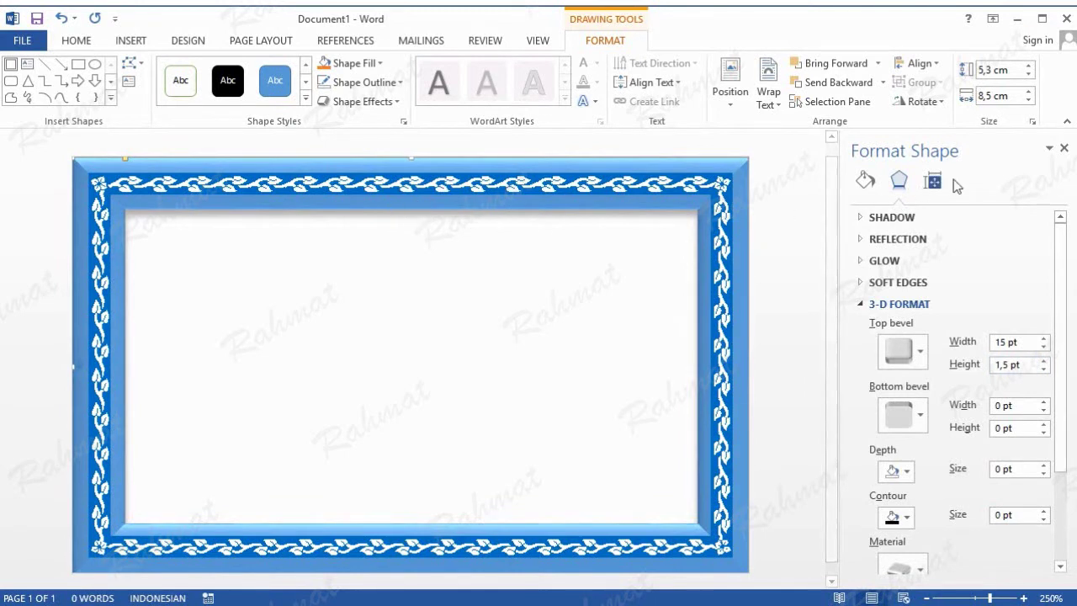
left_click(1063, 148)
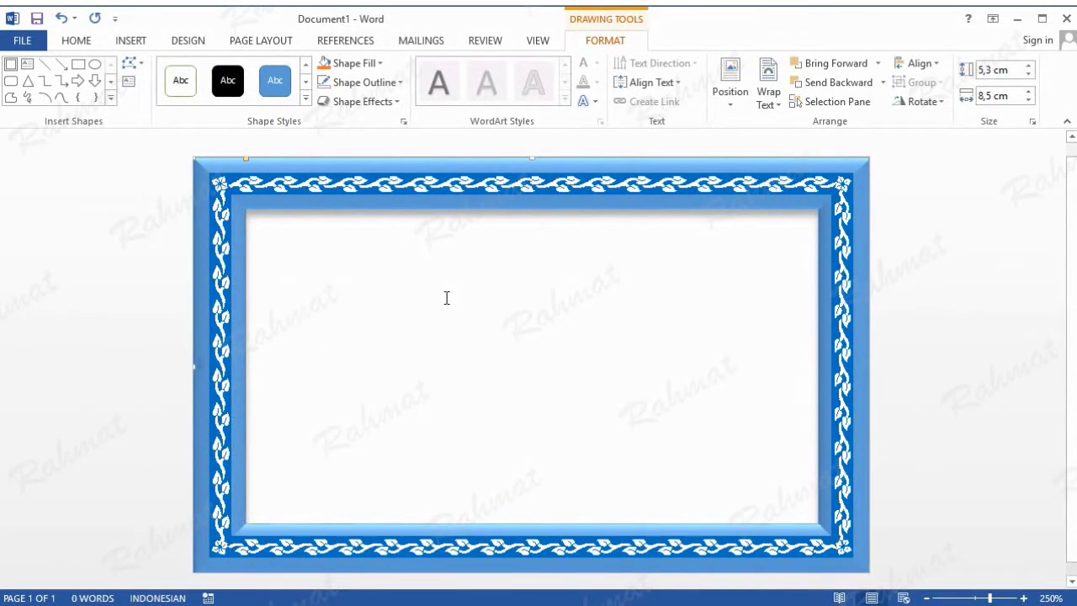
left_click(131, 41)
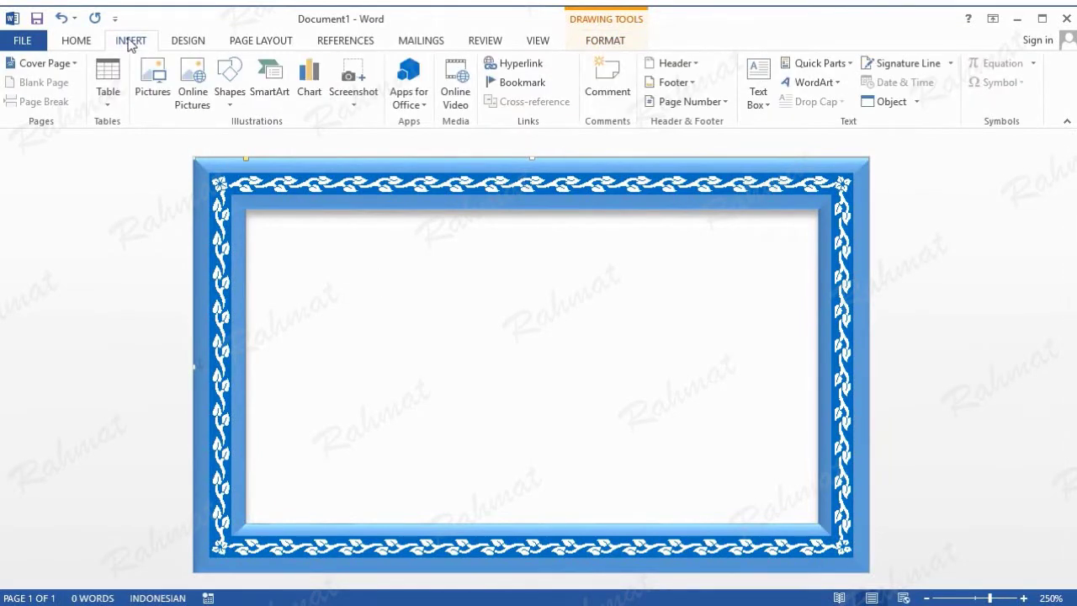
left_click(231, 105)
Draw a rectangle sized 4,19 cm tall by 3,74 cm wide in the frame's left half
left_click(290, 142)
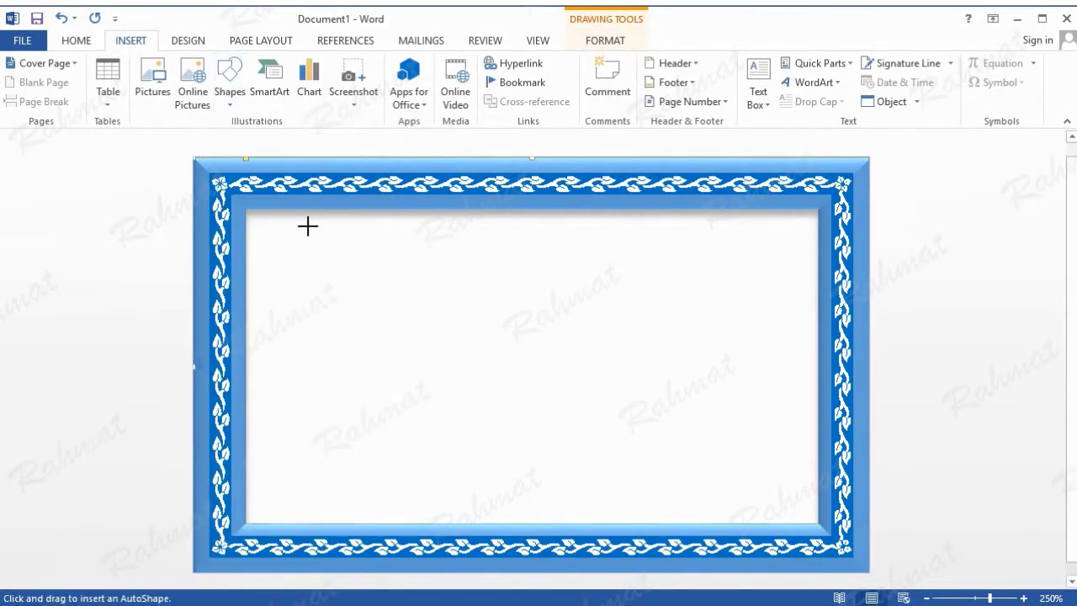
left_click_drag(283, 240, 402, 387)
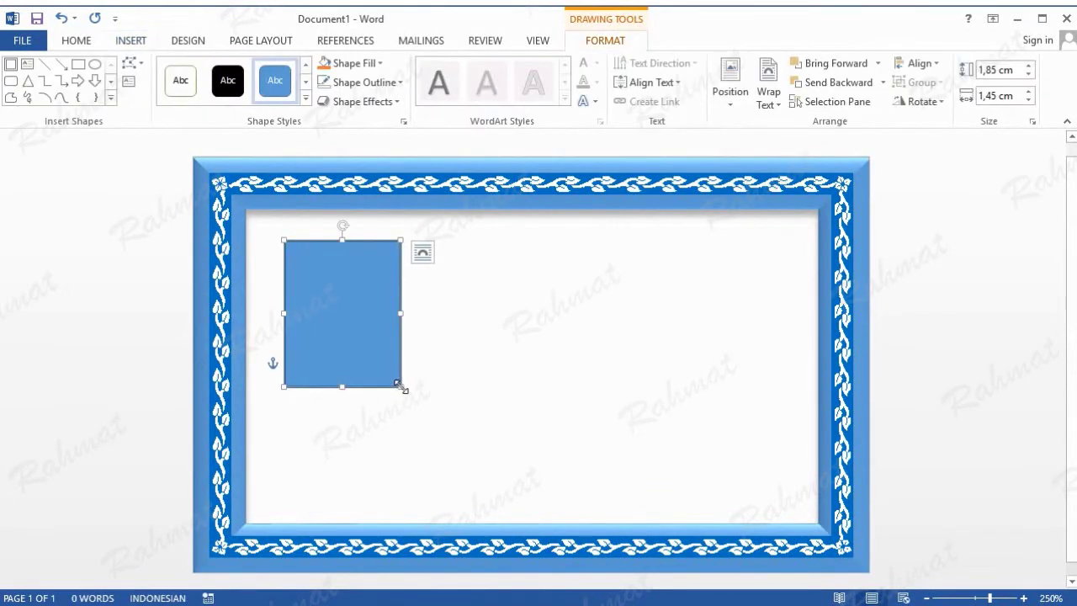
left_click(994, 72)
left_click(998, 73)
double_click(998, 73)
type("4,19")
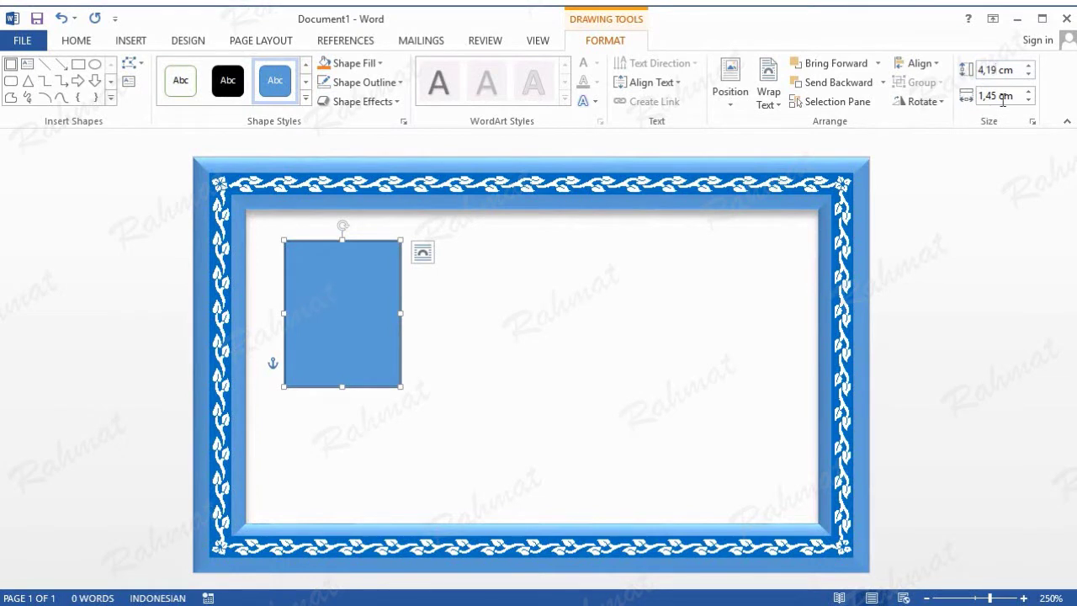
left_click(993, 95)
double_click(990, 95)
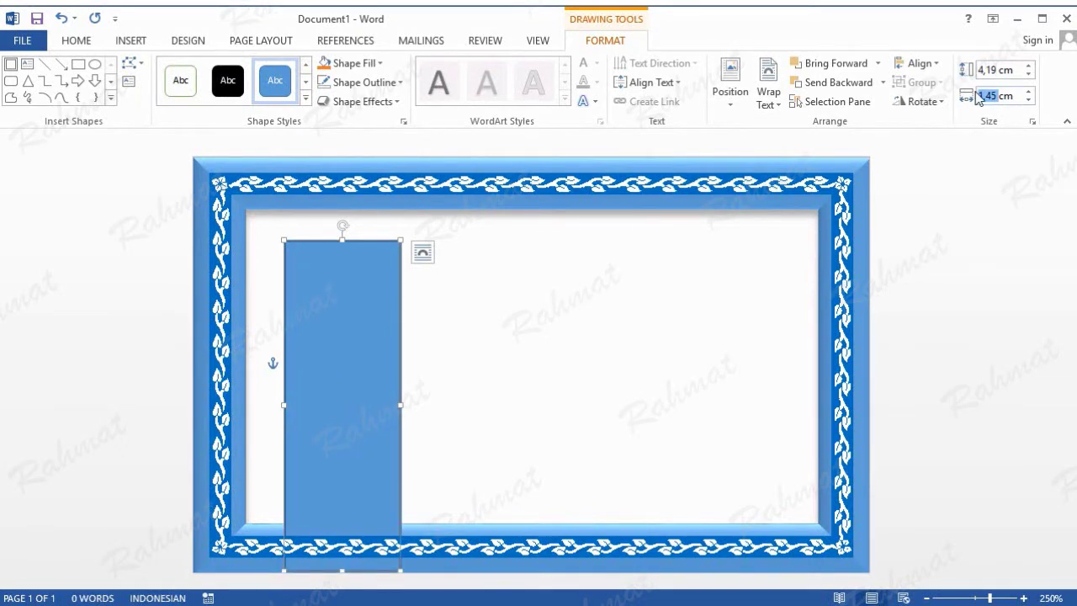
type("3")
key("Return")
mouse_move(502, 353)
left_mouse_down()
mouse_move(522, 328)
mouse_move(434, 342)
left_mouse_up()
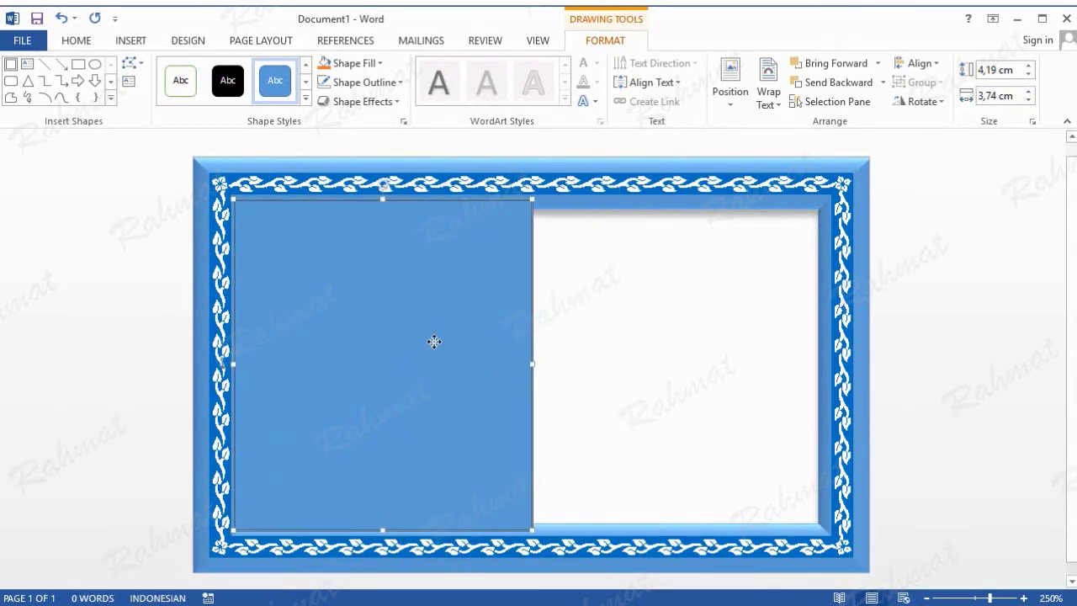
Fill the left rectangle with a dark blue dotted pattern
left_click(353, 64)
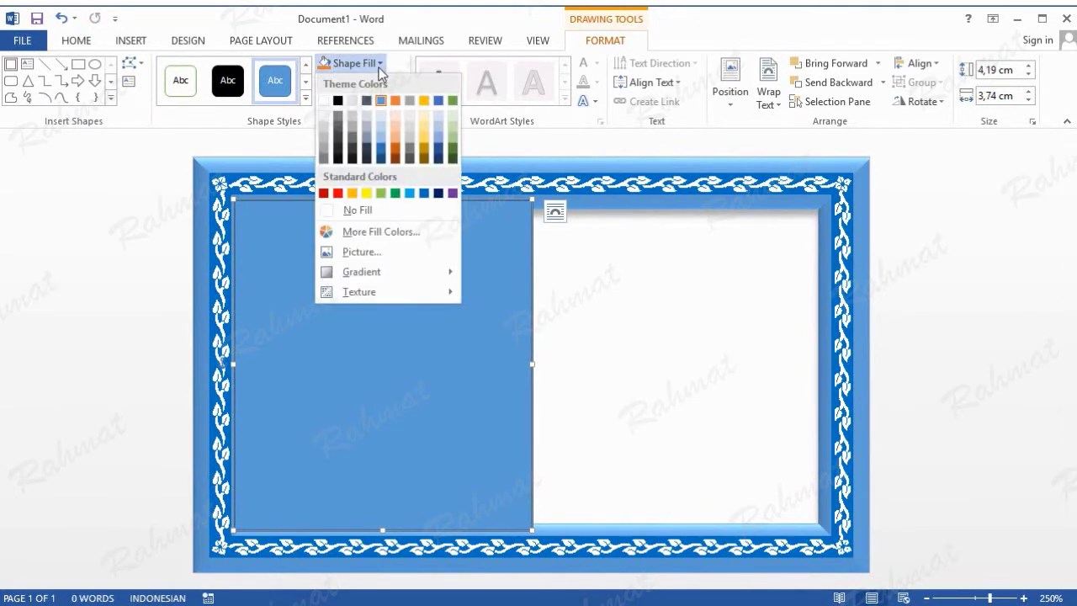
mouse_move(393, 279)
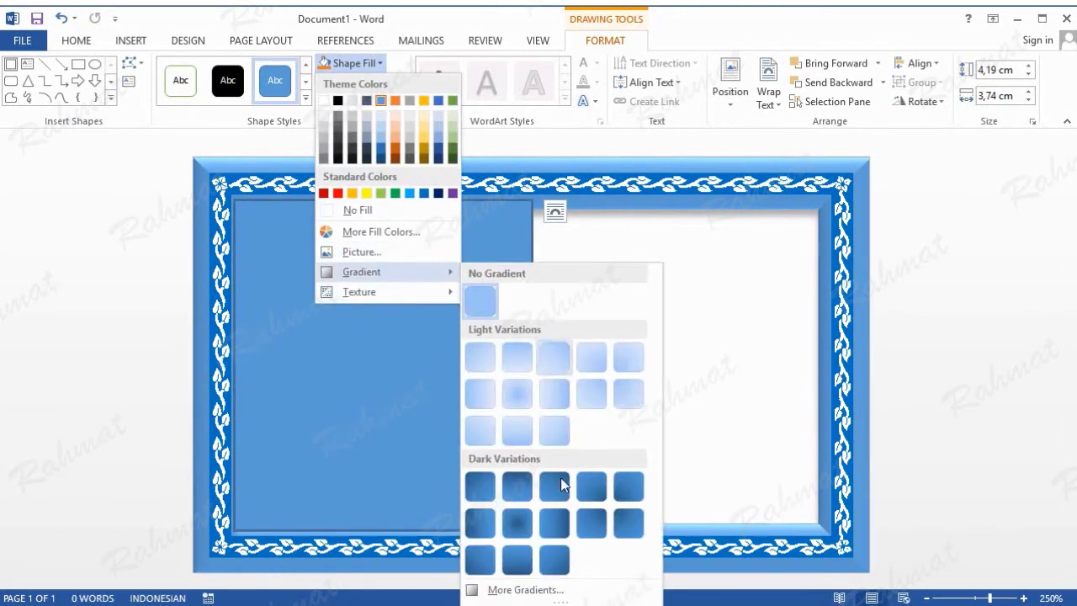
left_click(538, 590)
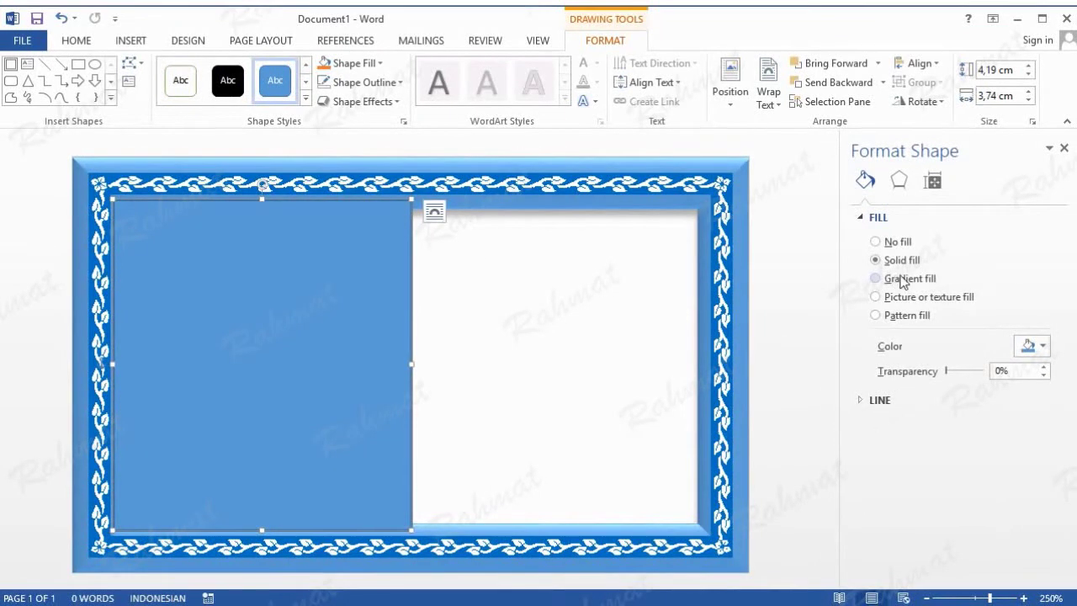
left_click(905, 317)
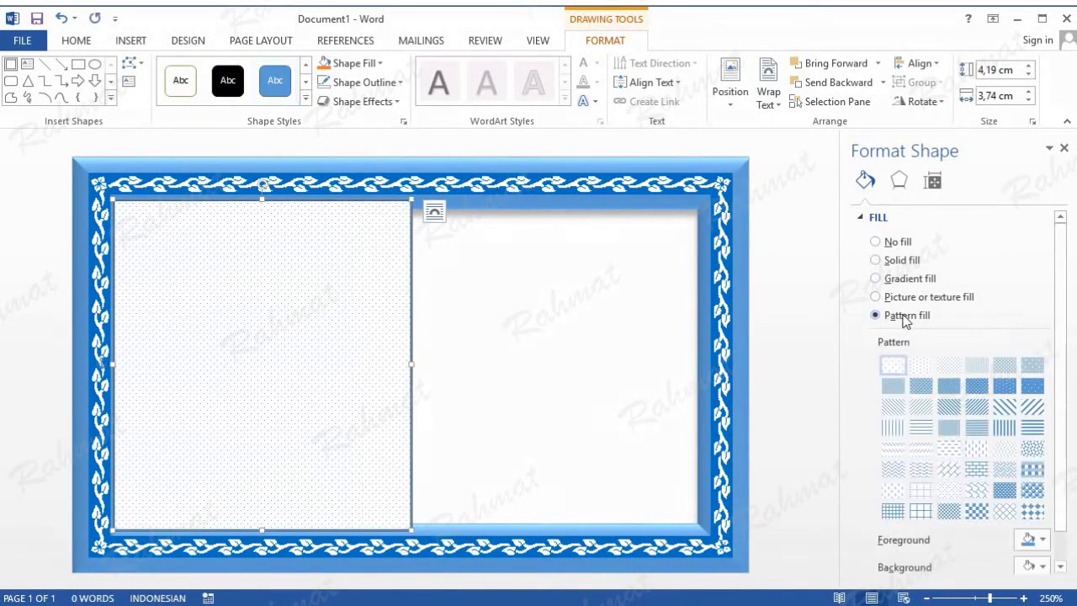
left_click(1043, 541)
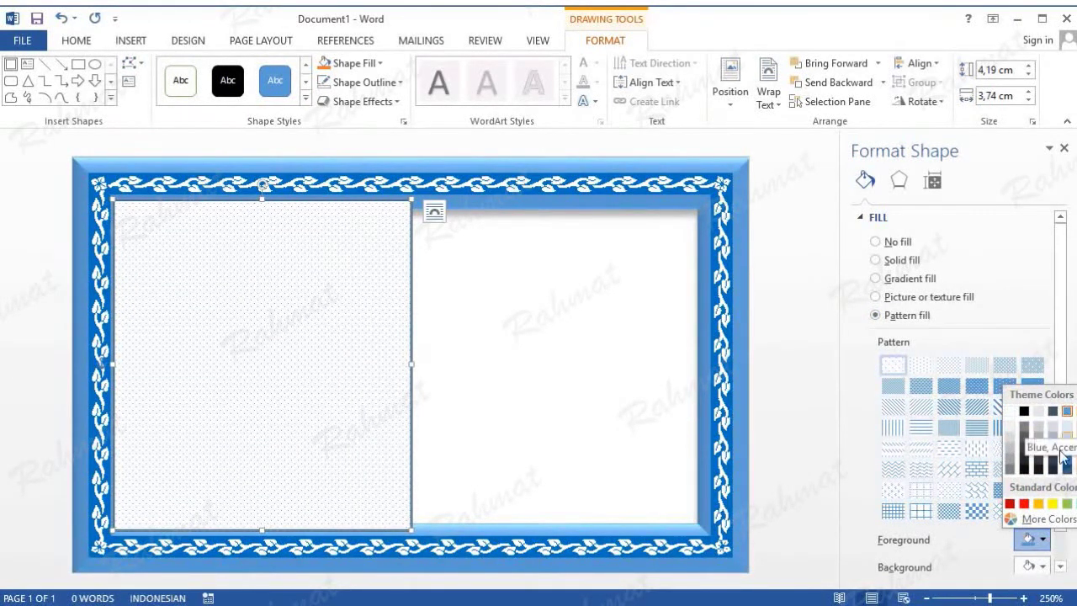
left_click(1043, 566)
left_click(1042, 563)
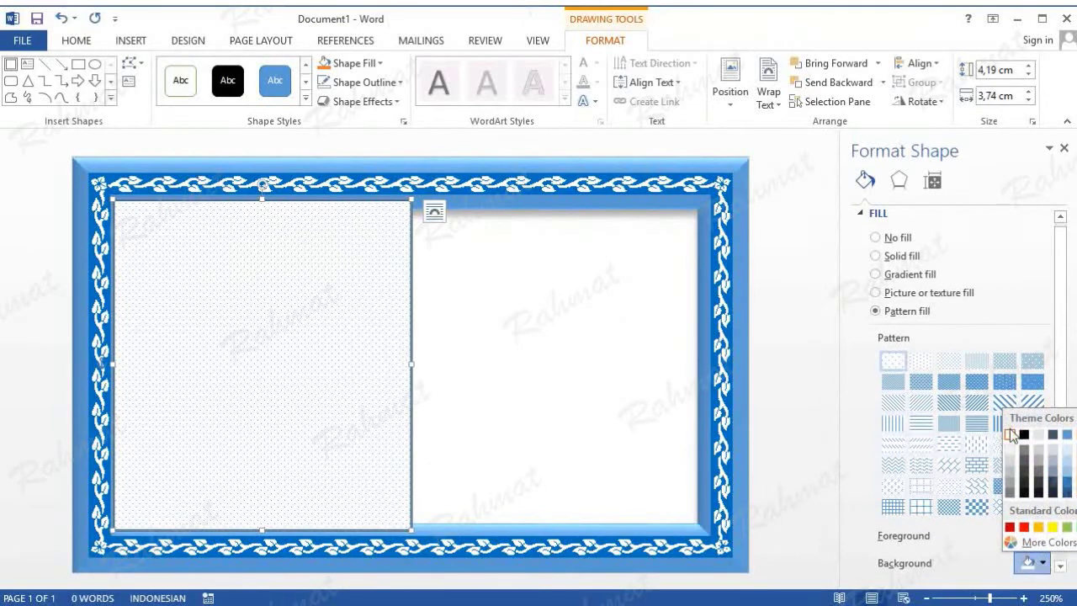
left_click(1042, 385)
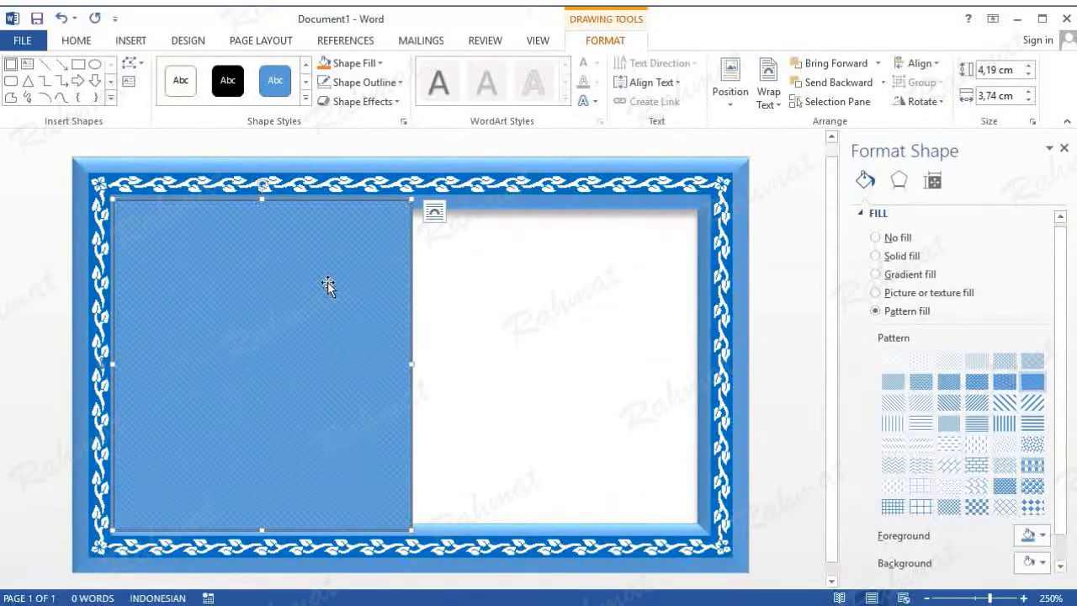
Remove the rectangle's outline and send it behind the floral frame
left_click(375, 87)
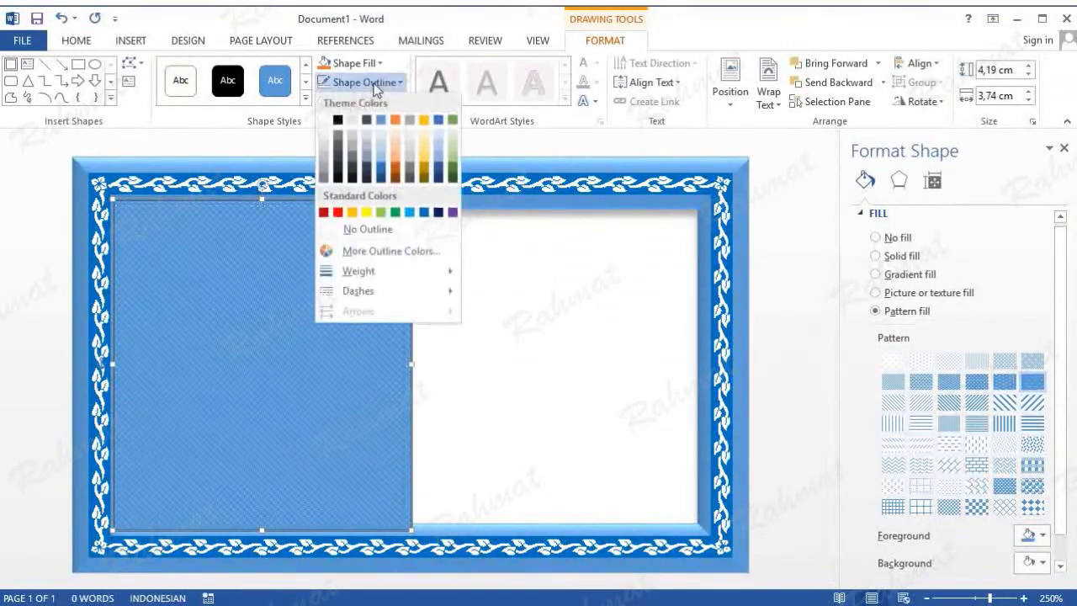
left_click(392, 234)
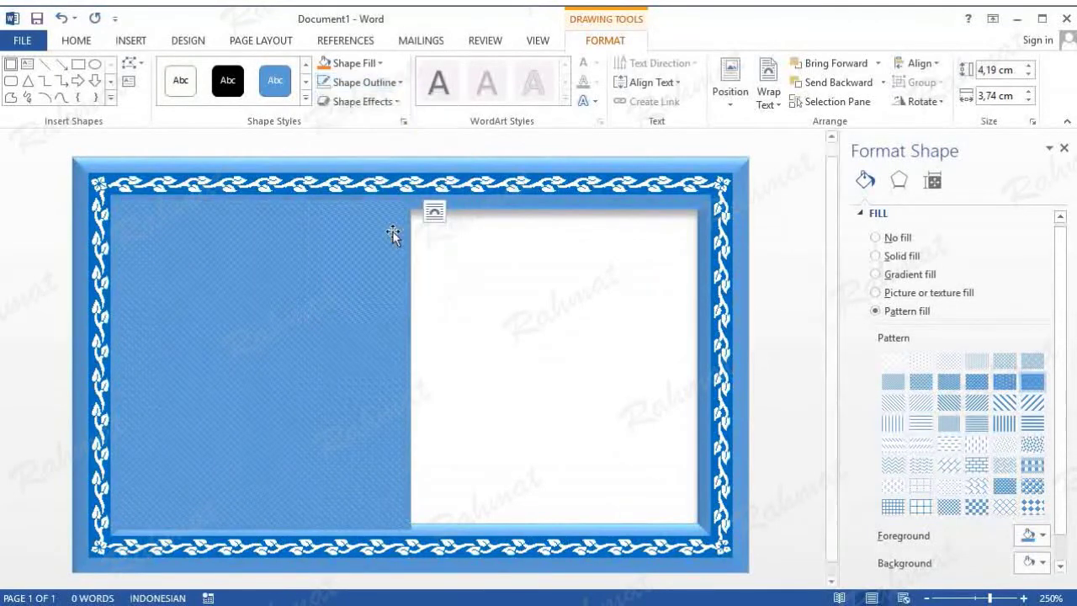
right_click(325, 305)
mouse_move(435, 481)
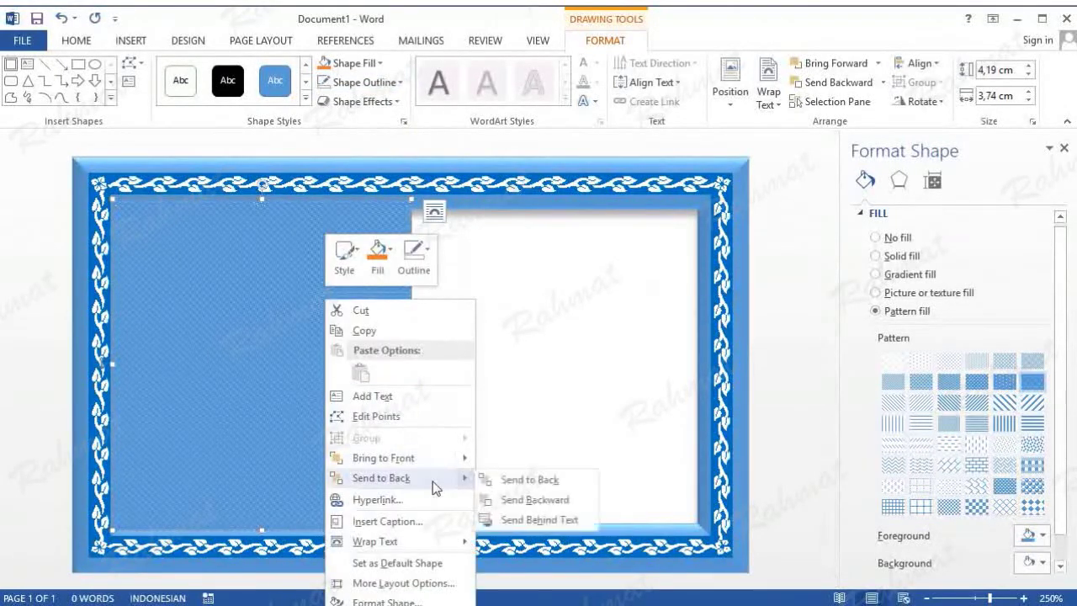
left_click(490, 485)
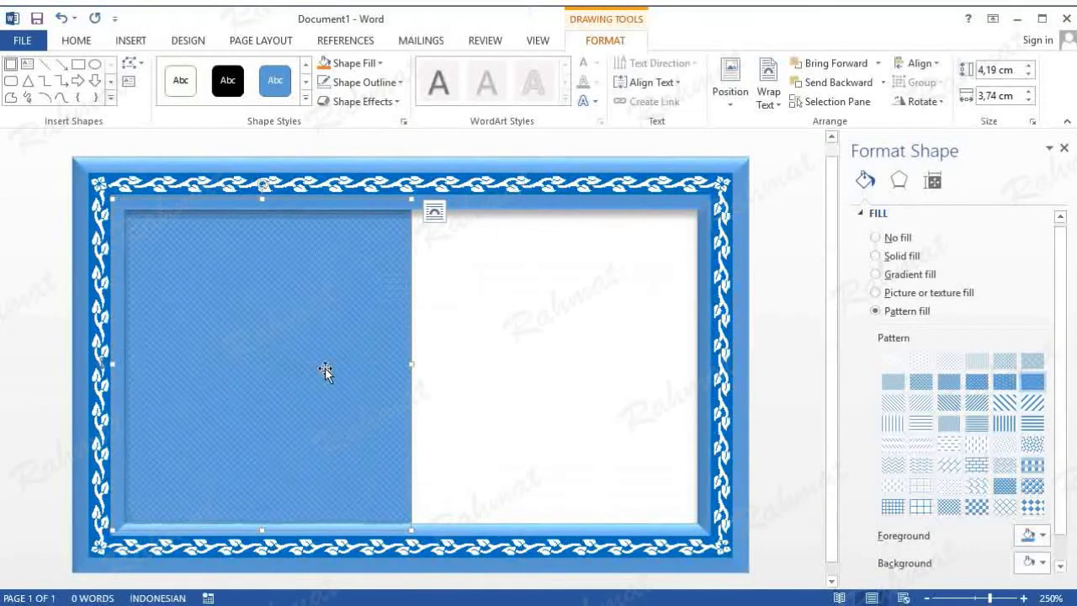
left_click(365, 379)
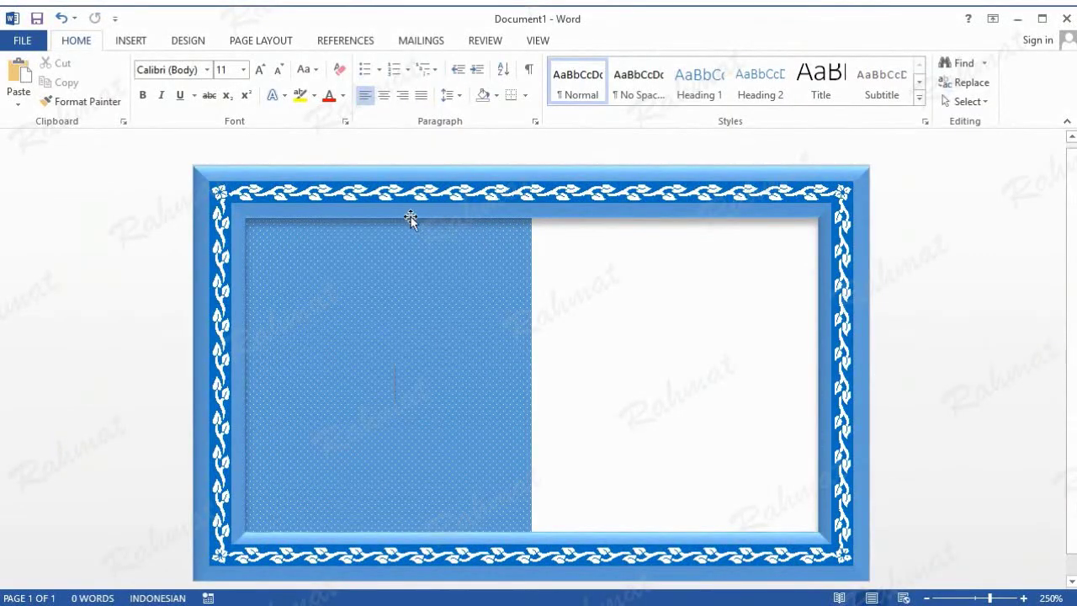
Draw a second rectangle over the card's right side, widened to the frame's right edge
left_click(139, 45)
left_click(228, 105)
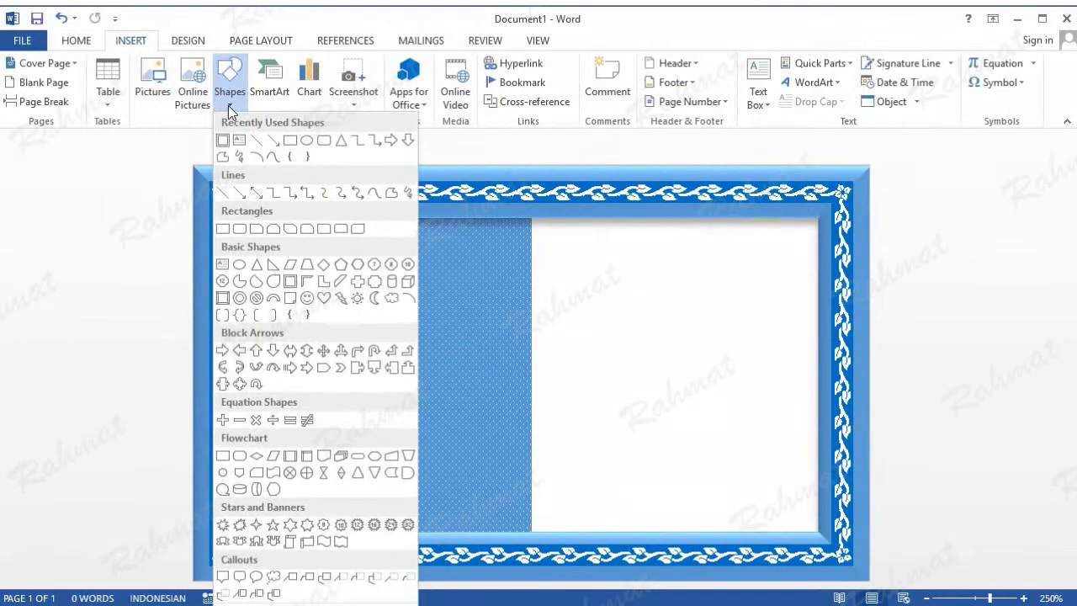
left_click(280, 139)
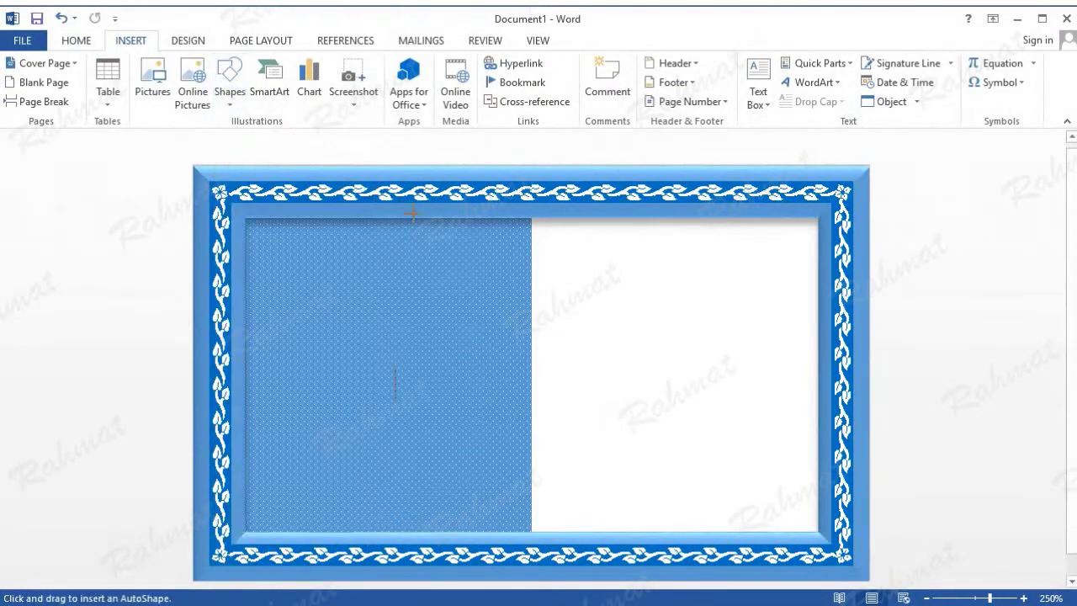
left_click_drag(403, 205, 840, 549)
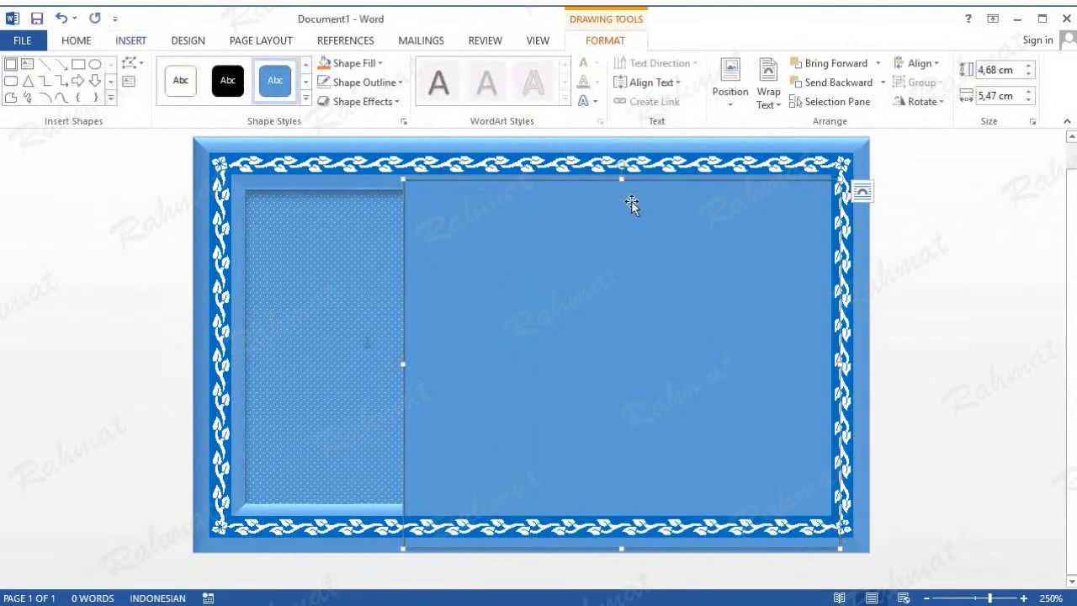
left_click_drag(620, 178, 621, 169)
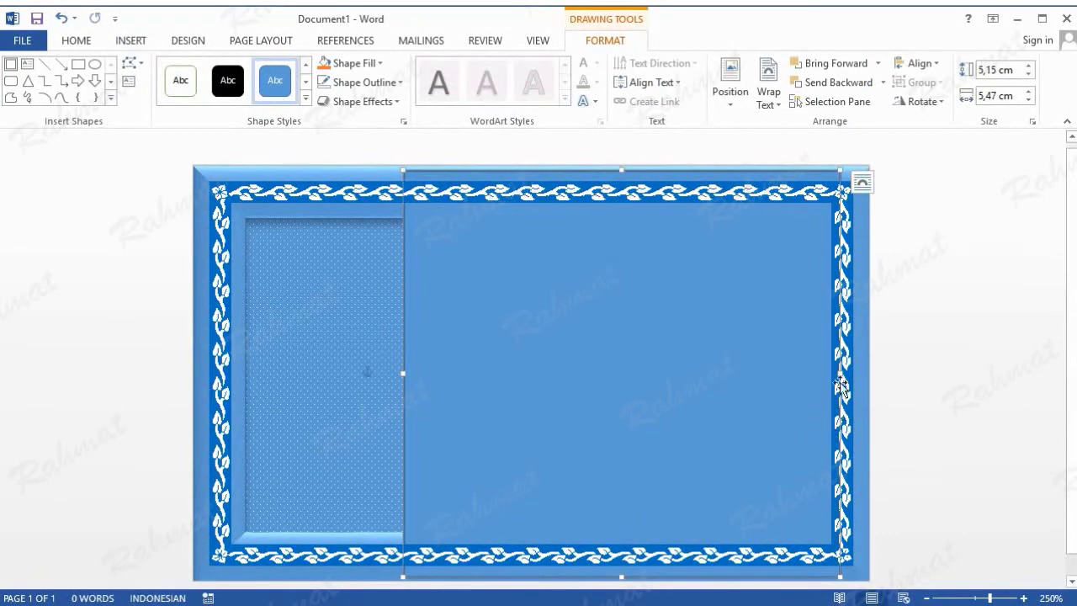
left_click_drag(839, 372, 863, 373)
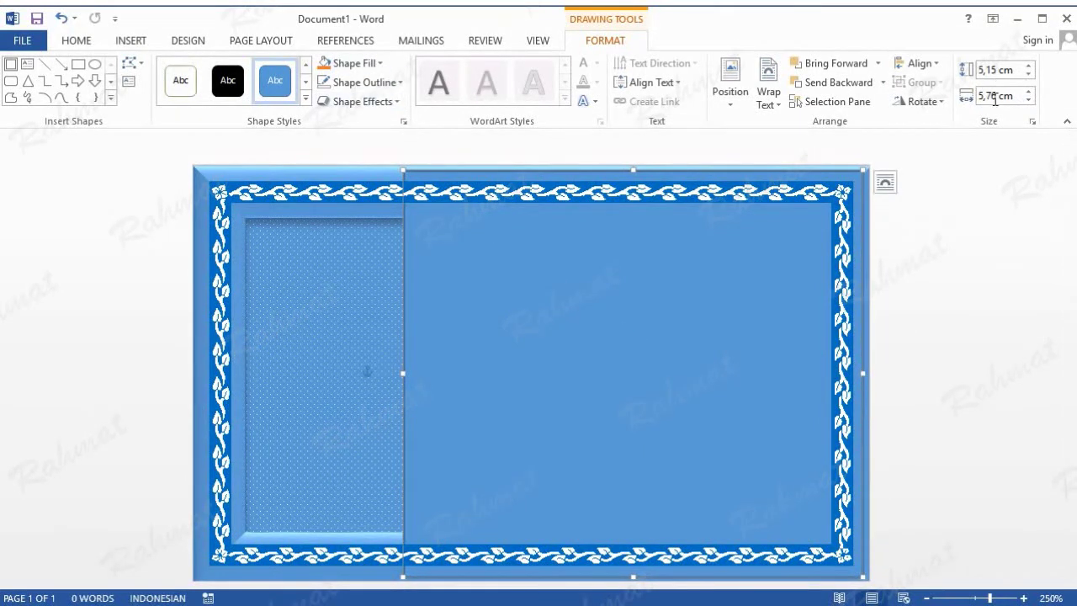
left_click(376, 64)
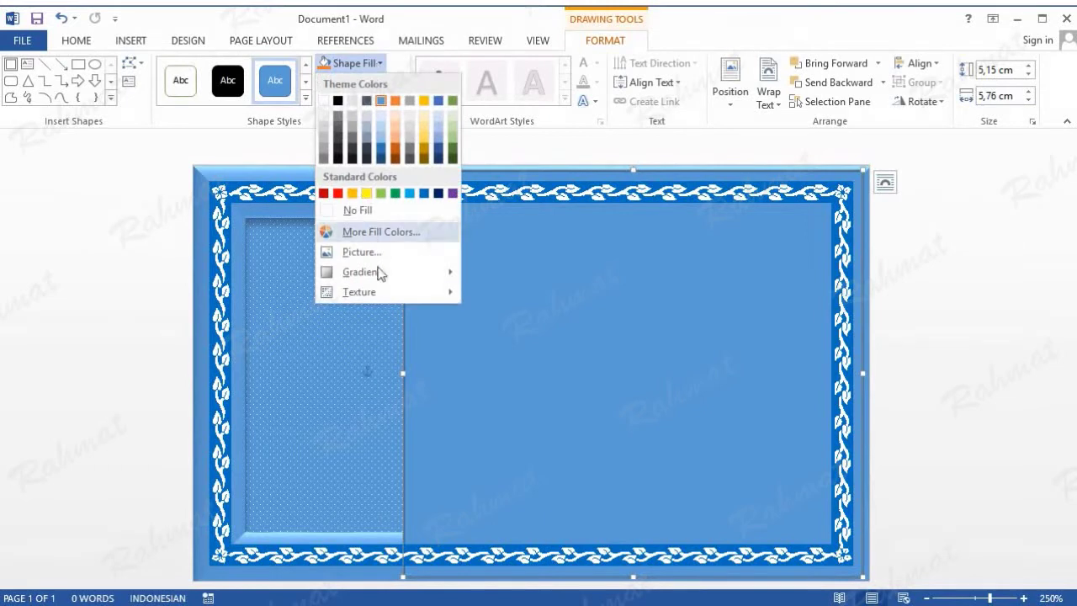
Fill the right rectangle with the Chrysanthemum photo
mouse_move(387, 280)
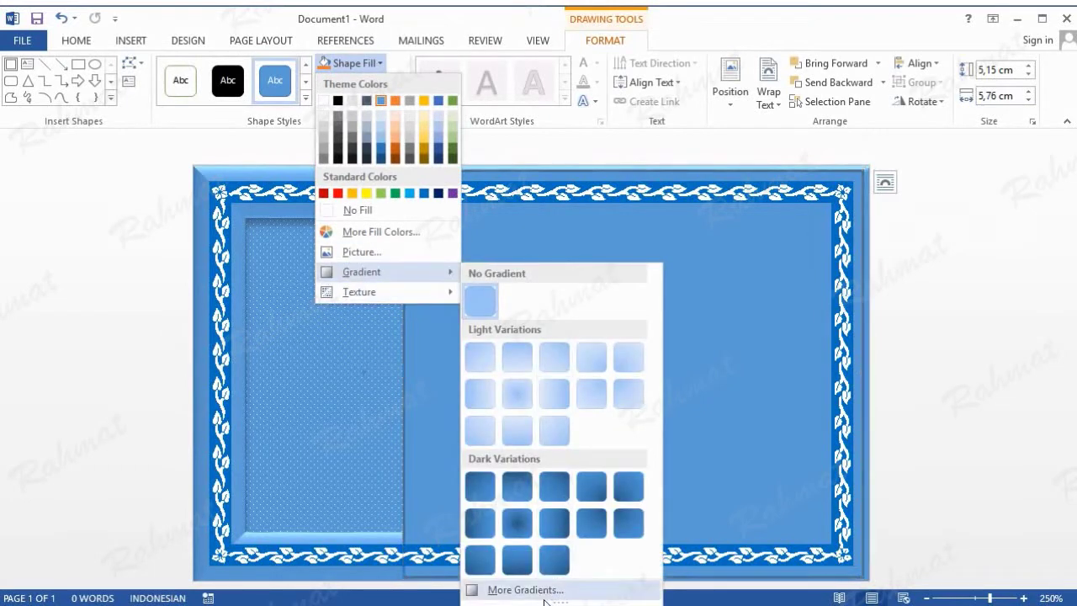
left_click(538, 551)
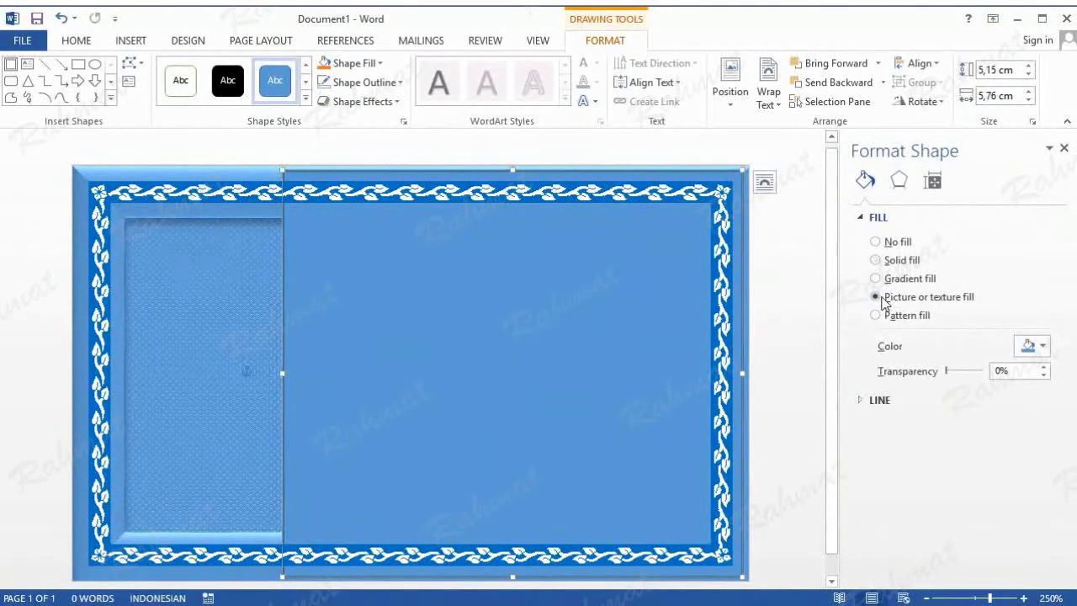
left_click(894, 363)
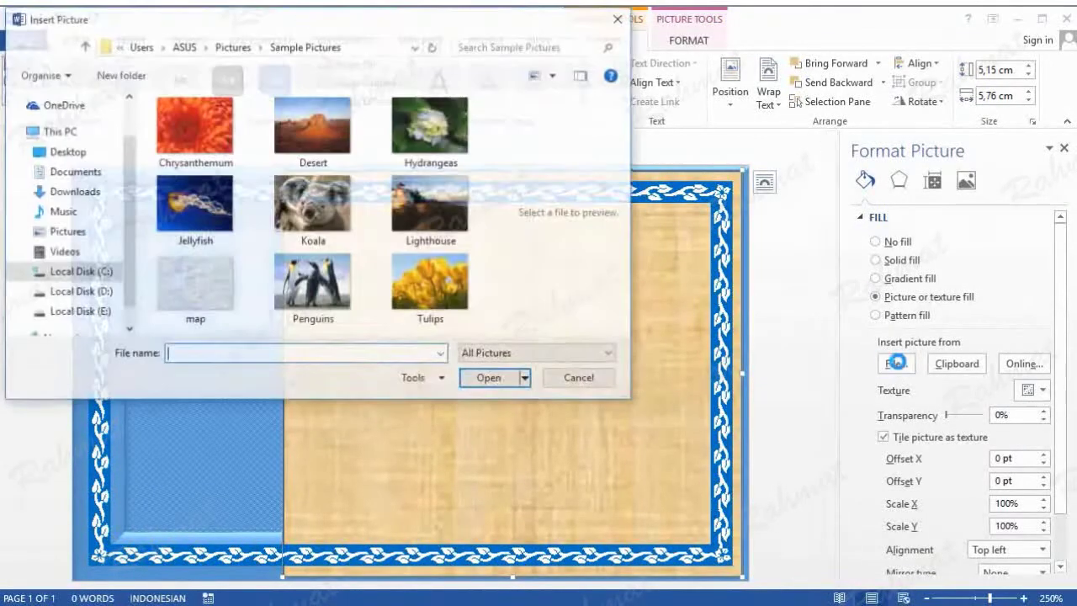
left_click(214, 126)
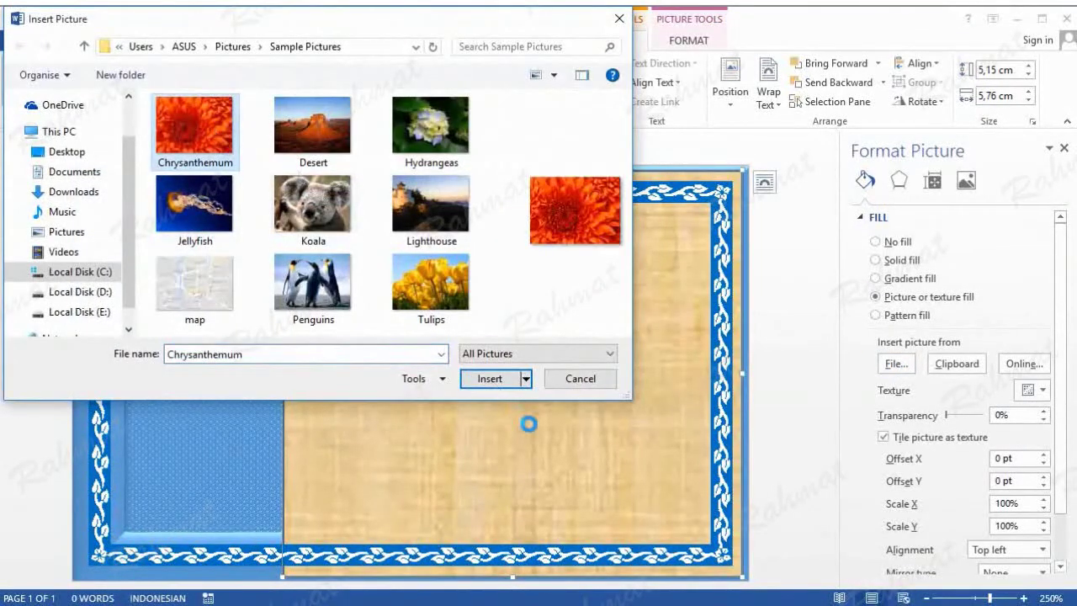
left_click(494, 380)
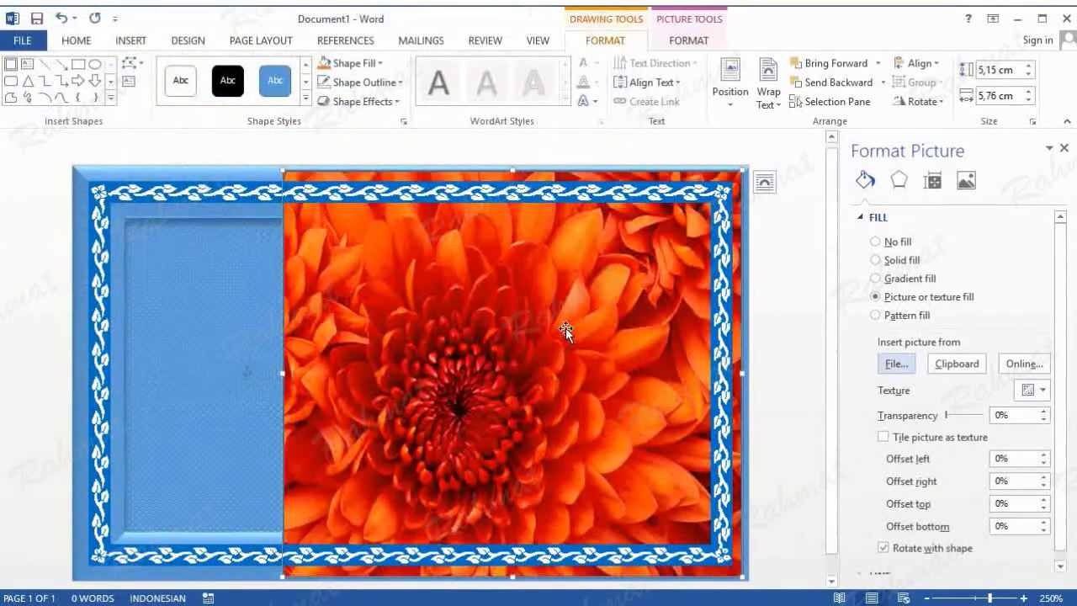
left_click(1064, 149)
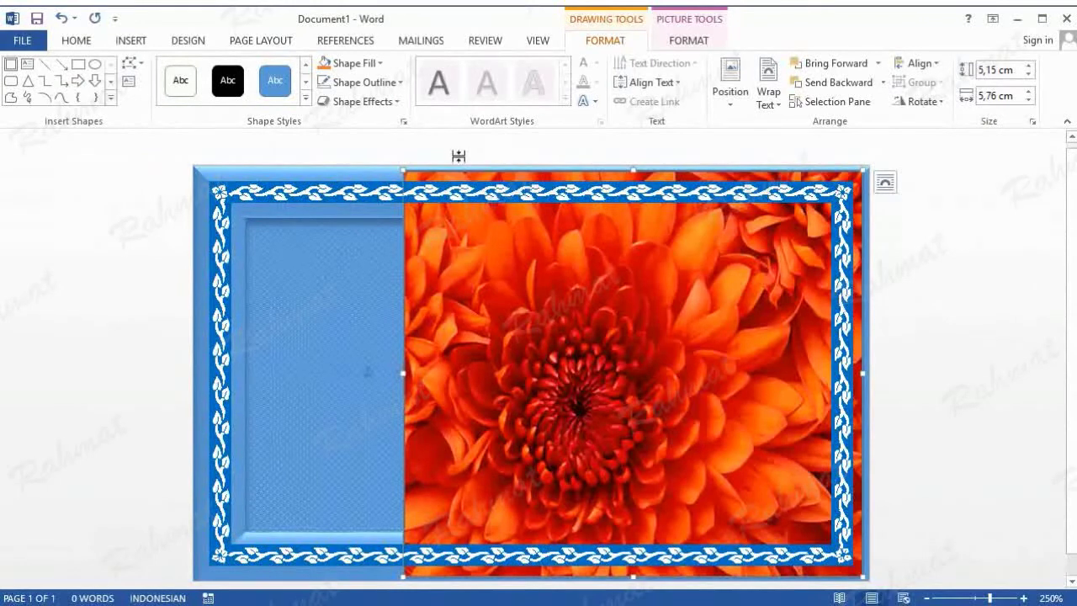
Remove the photo rectangle's outline and give it 25 point soft edges
left_click(378, 82)
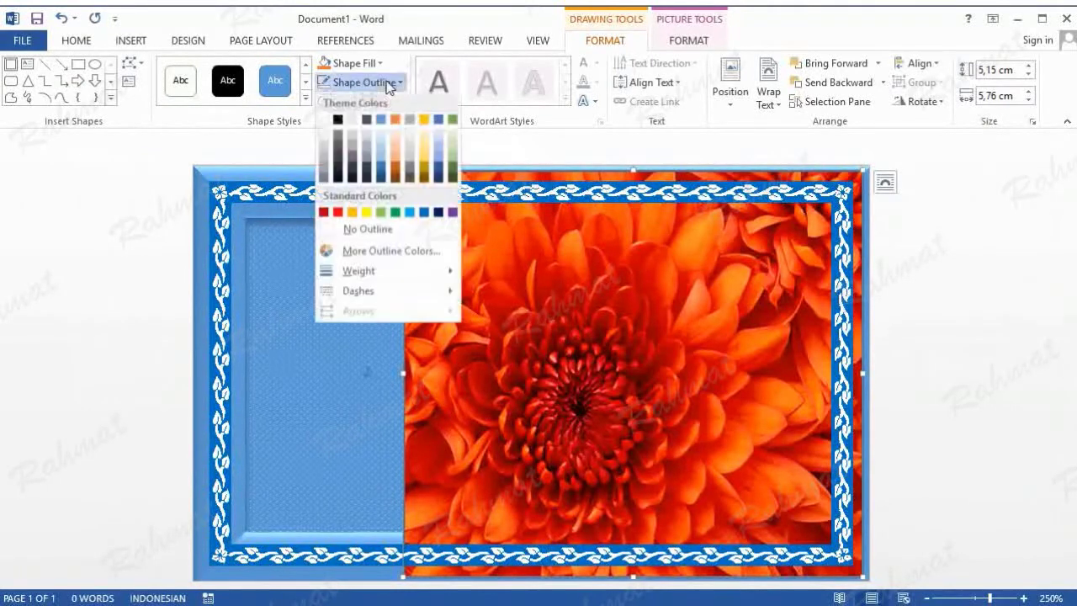
left_click(378, 233)
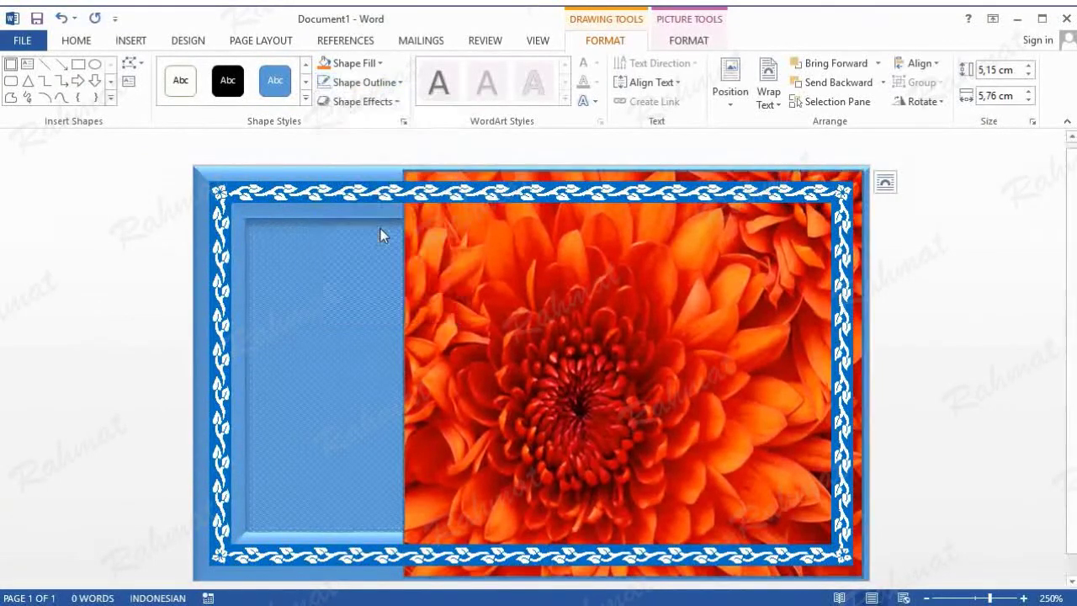
left_click(385, 105)
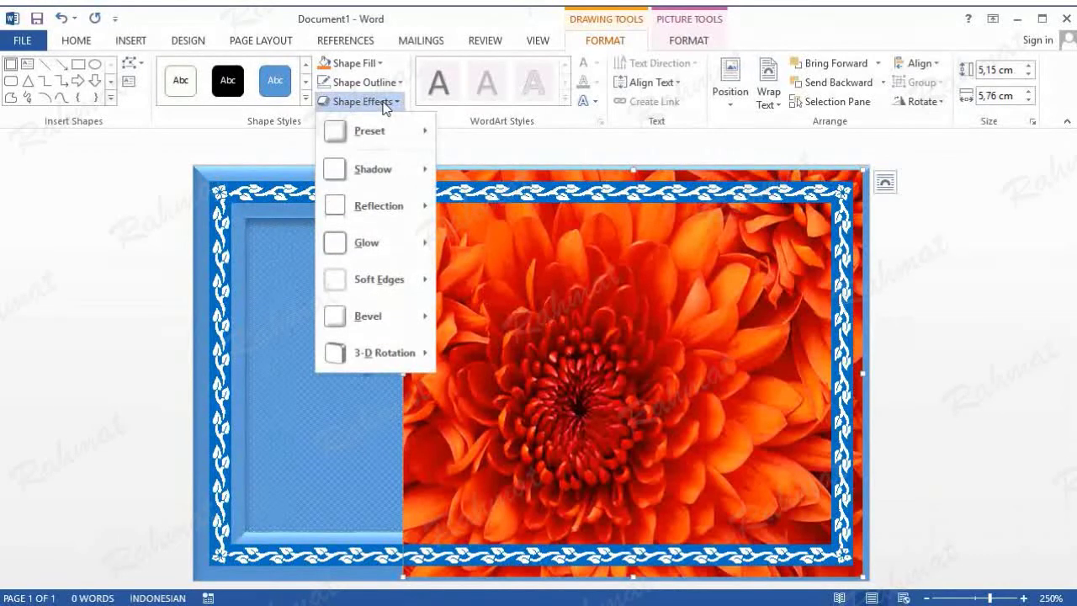
mouse_move(400, 287)
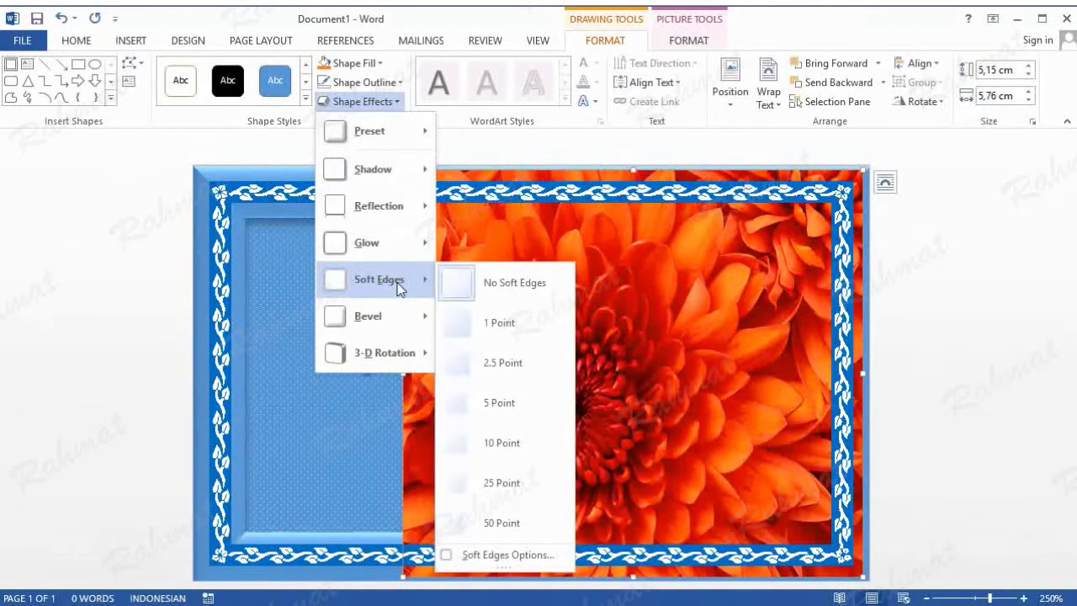
left_click(525, 486)
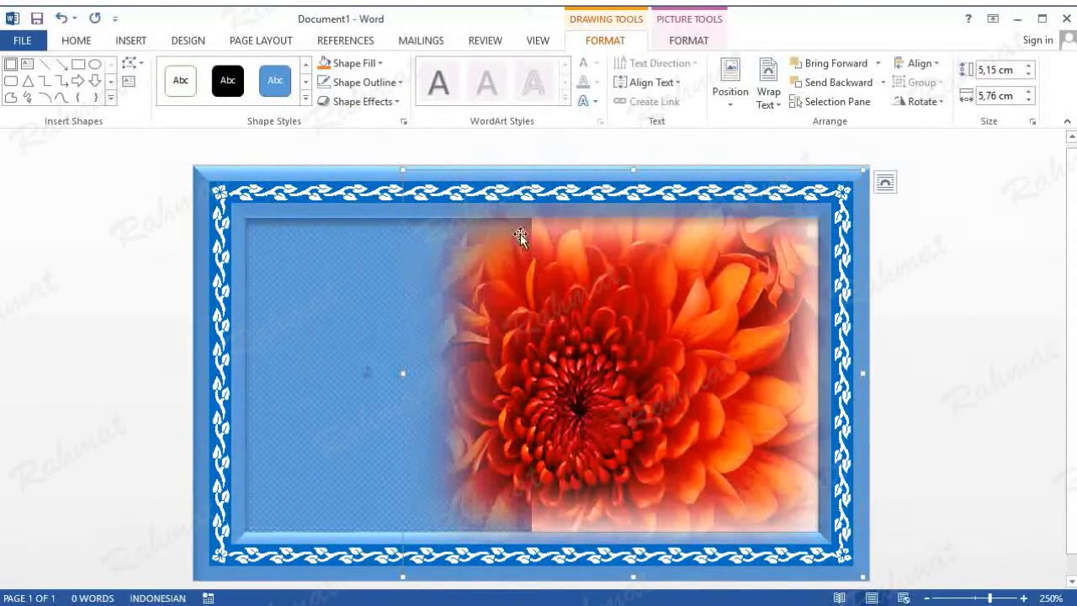
left_click(689, 41)
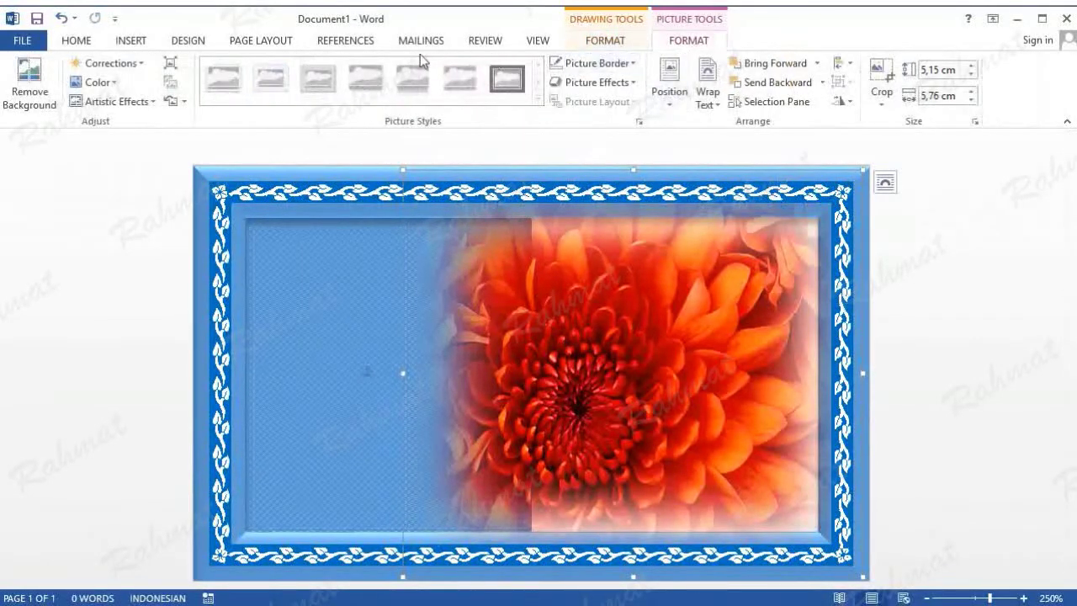
Recolour the flower picture blue and enlarge it to 5,95 by 6,48 cm
left_click(95, 82)
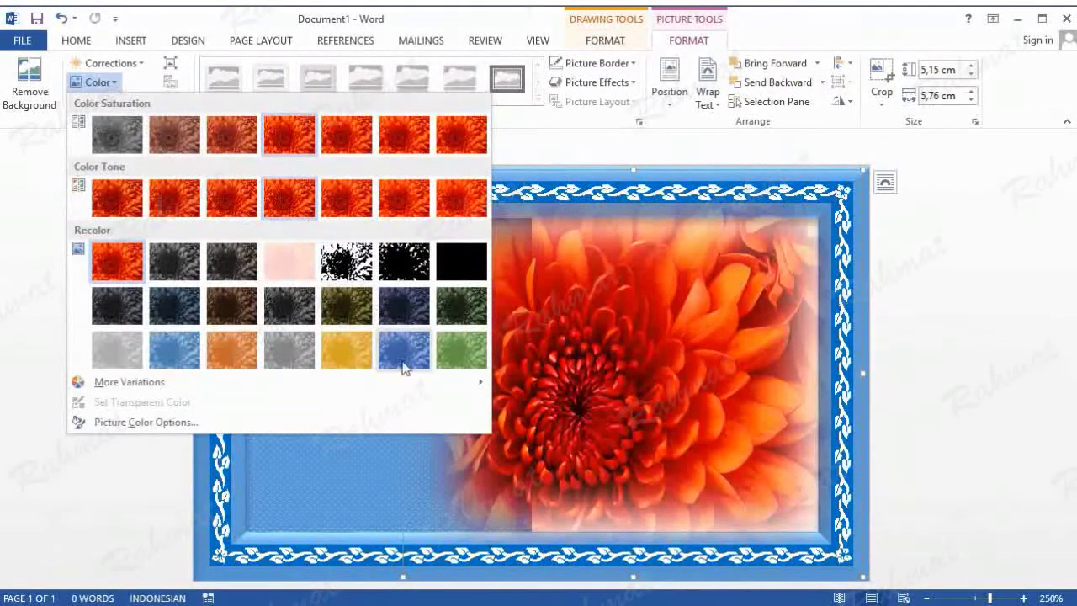
left_click(404, 350)
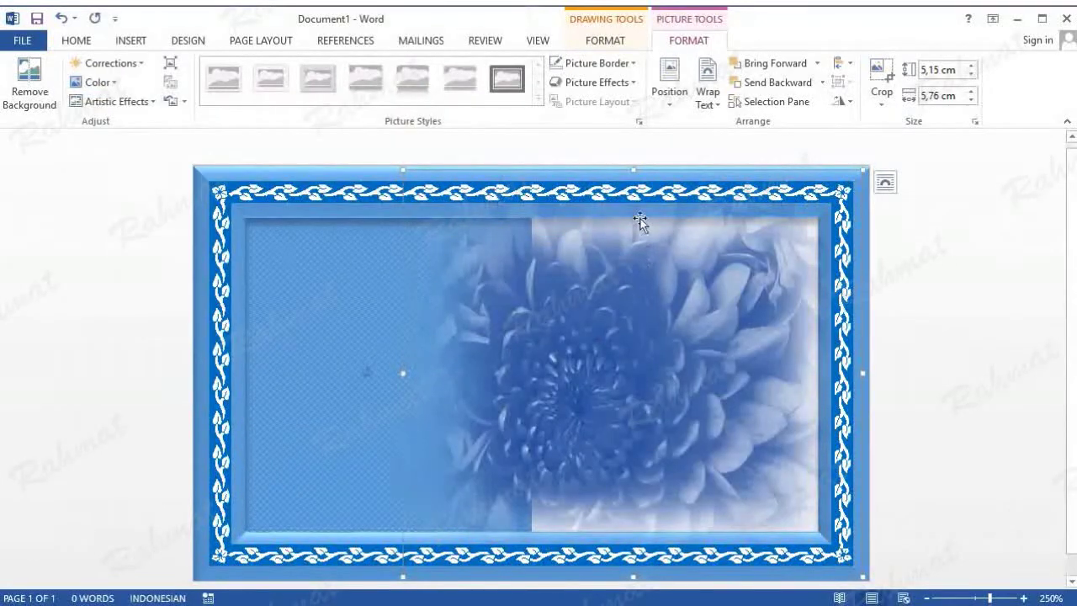
left_click_drag(631, 167, 634, 140)
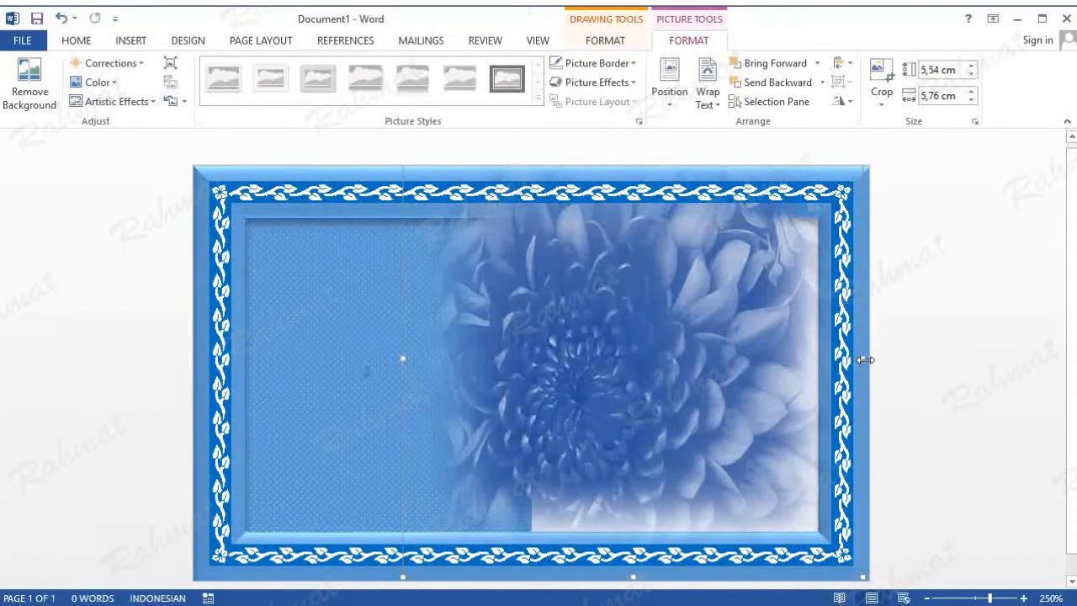
left_click_drag(898, 364, 918, 363)
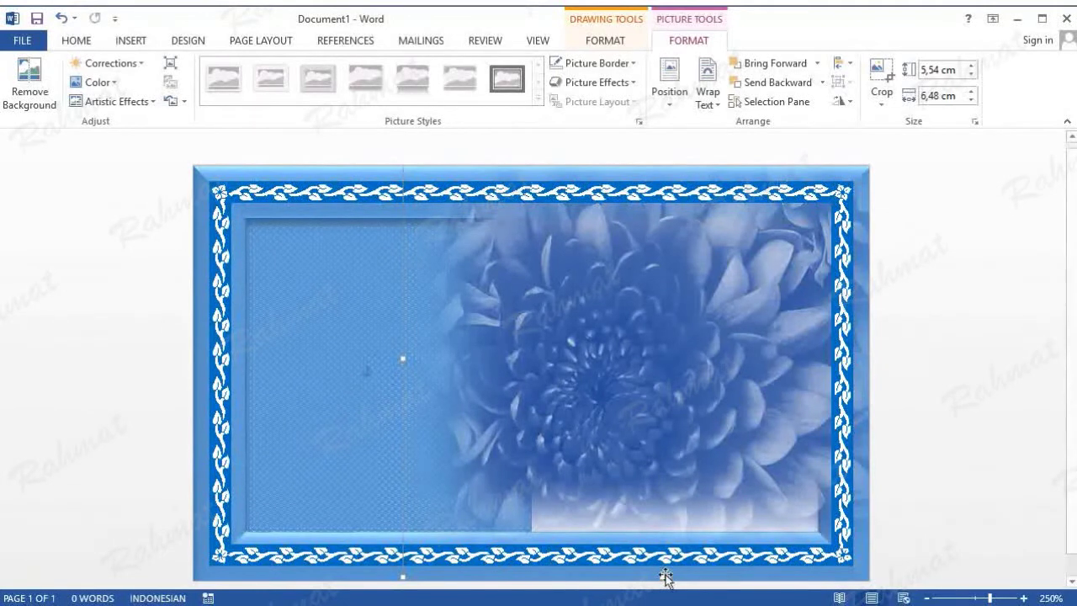
scroll(662, 579, "down", 1)
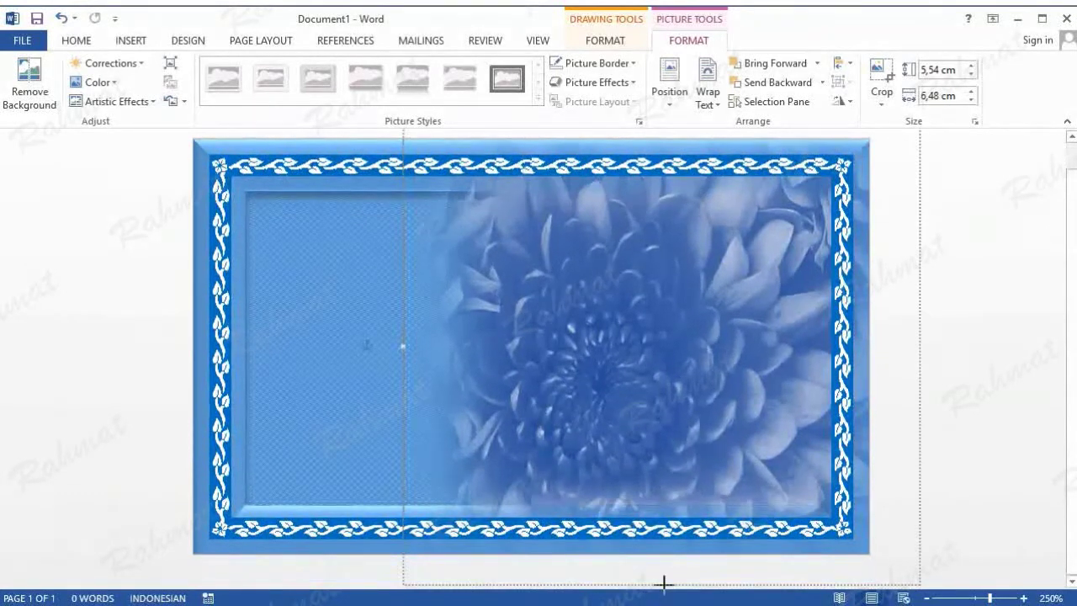
left_click_drag(674, 502, 674, 535)
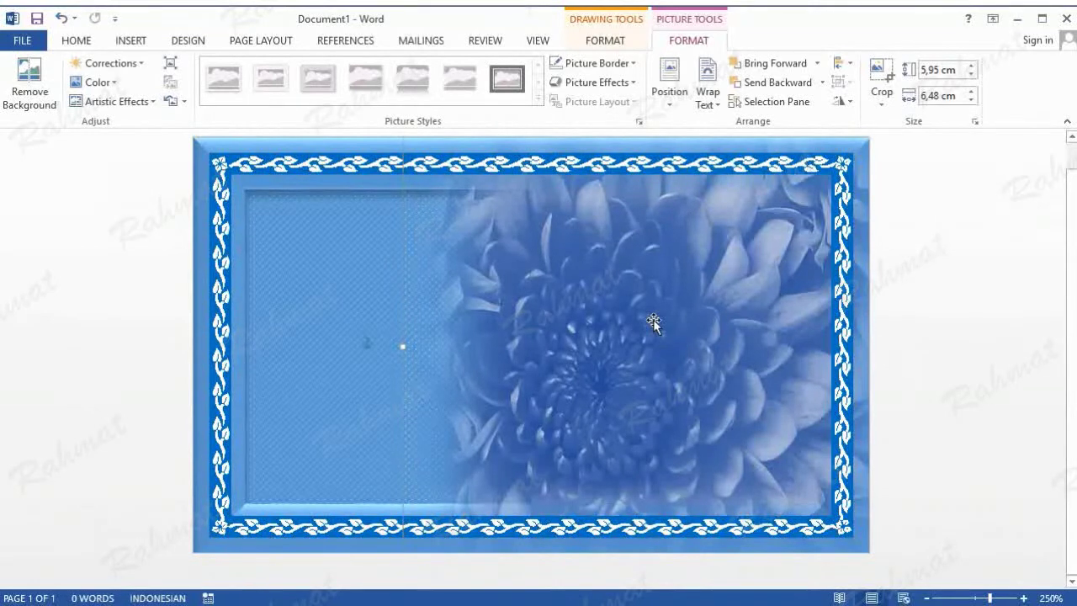
Send the flower picture to the back, behind the decorative frame
right_click(654, 318)
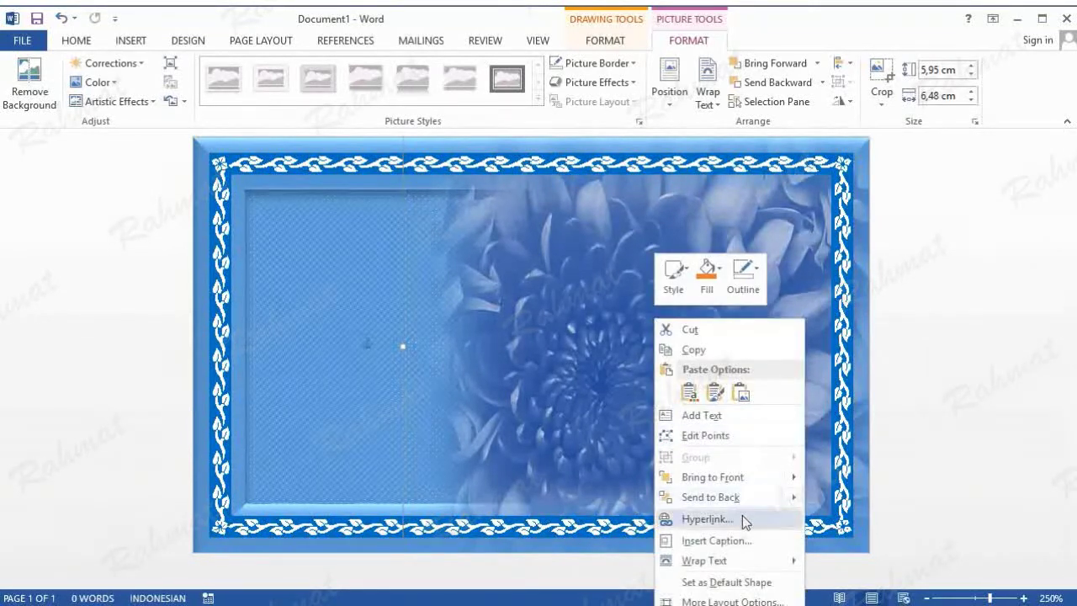
mouse_move(757, 500)
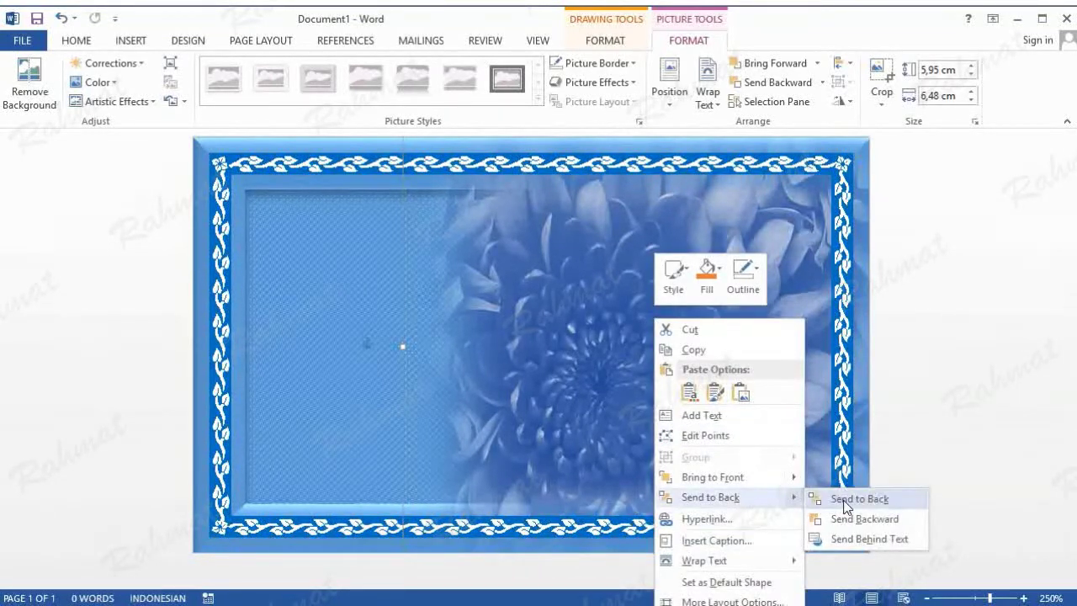
left_click(845, 502)
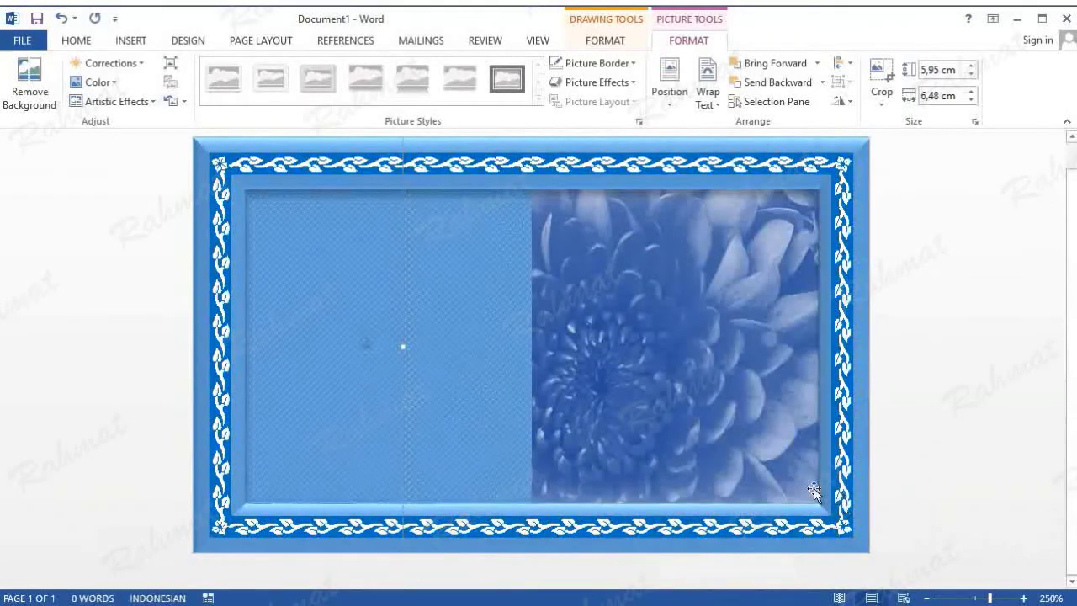
Send the dotted blue panel to the back, behind the flower picture
left_click(329, 310)
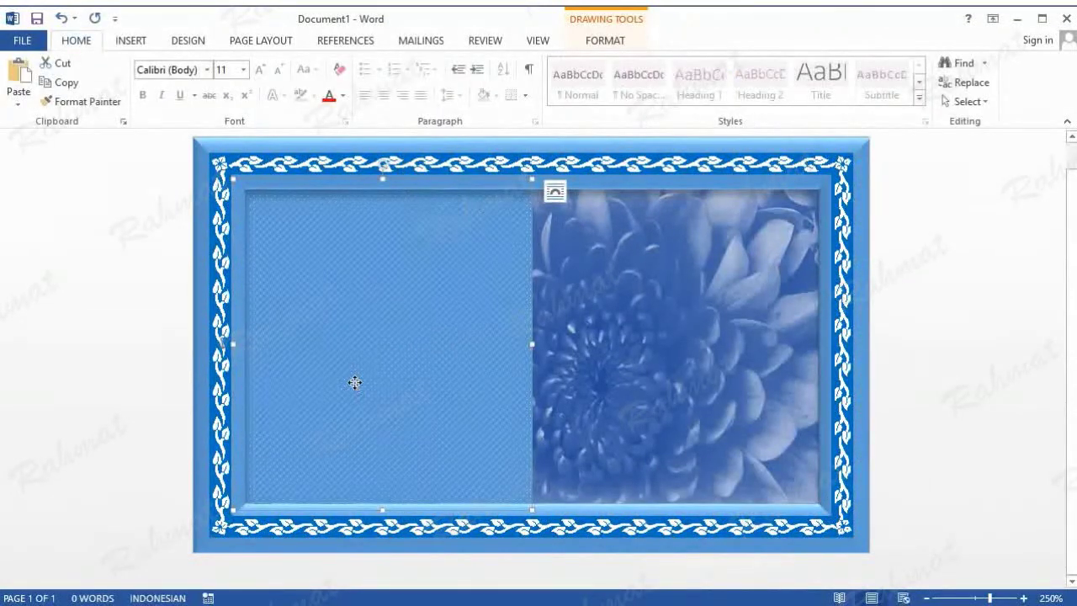
left_click_drag(353, 379, 409, 360)
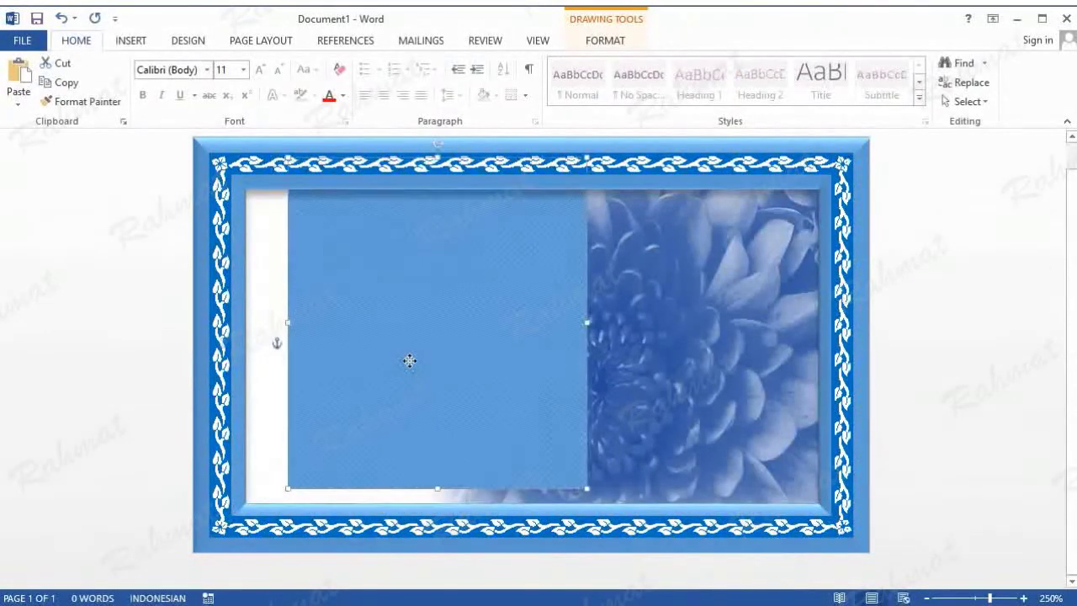
left_click(61, 18)
right_click(393, 313)
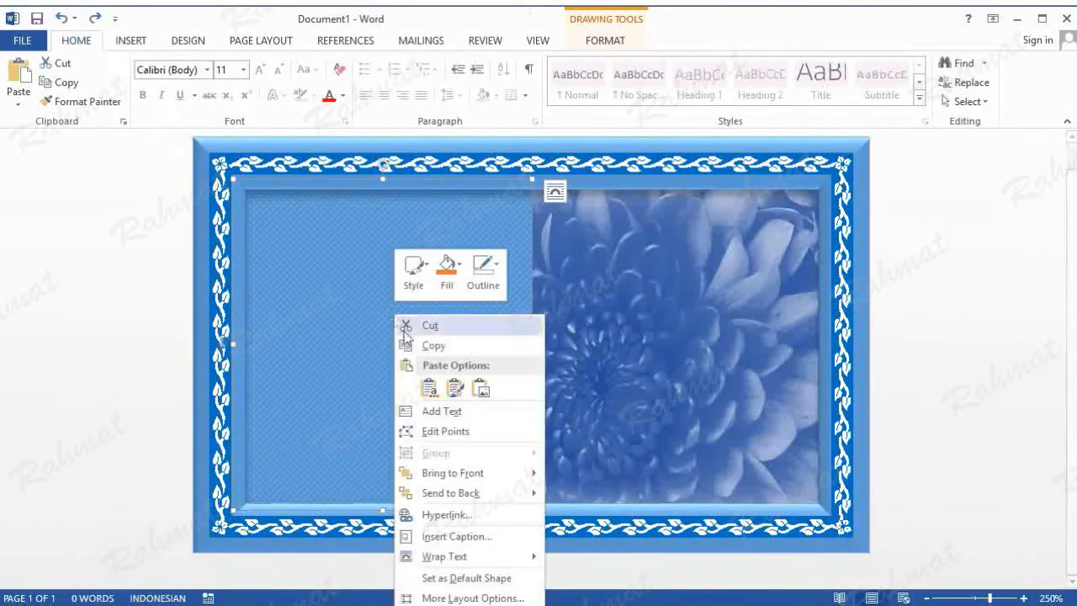
mouse_move(495, 494)
left_click(556, 495)
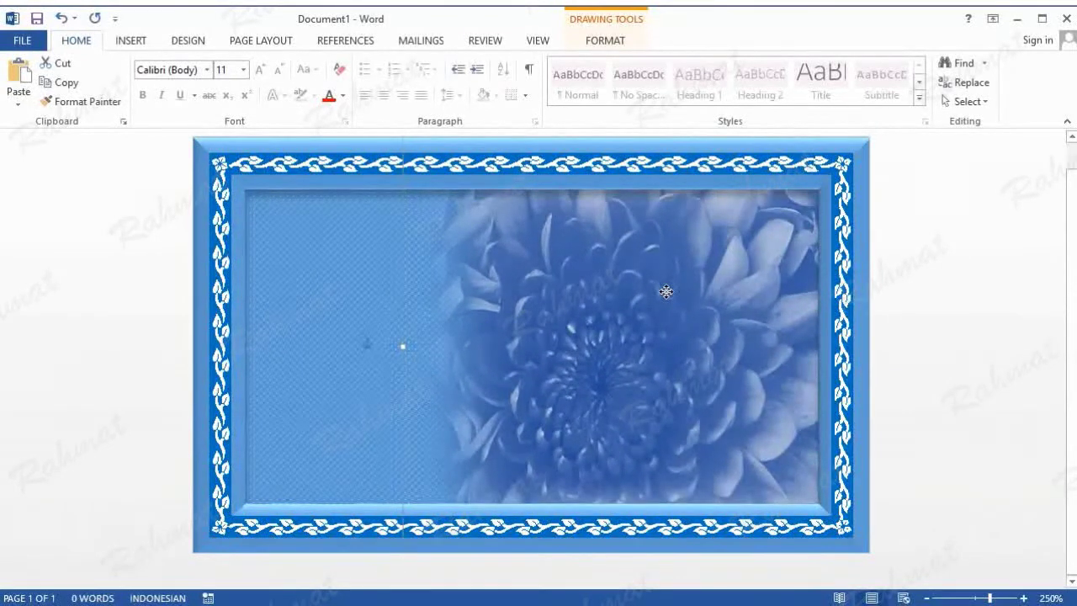
Try nudging the flower picture slightly down, then undo the shift
left_click(665, 291)
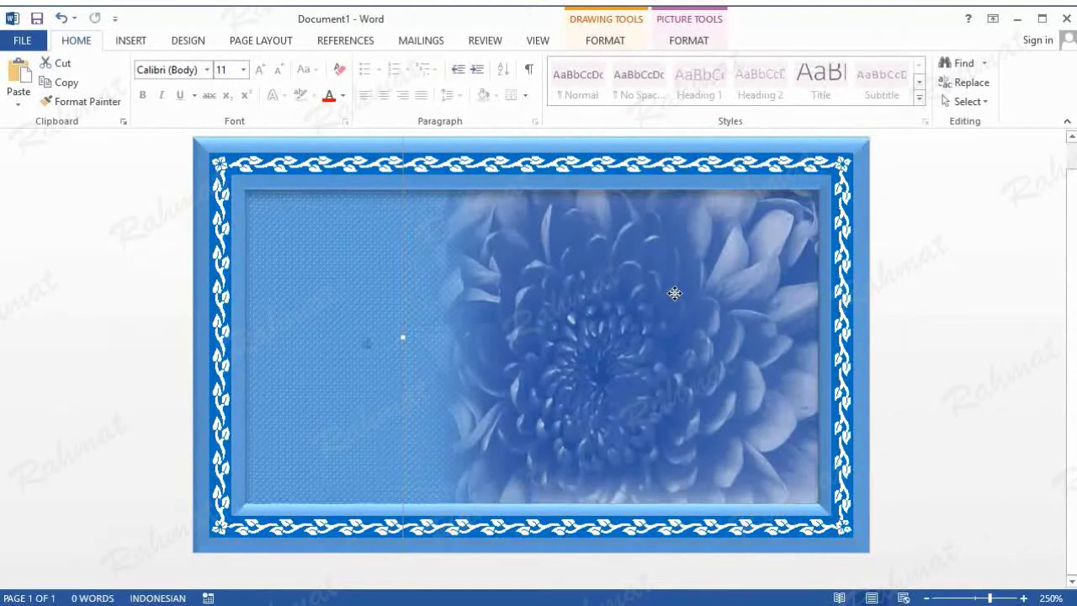
left_click_drag(674, 297, 673, 302)
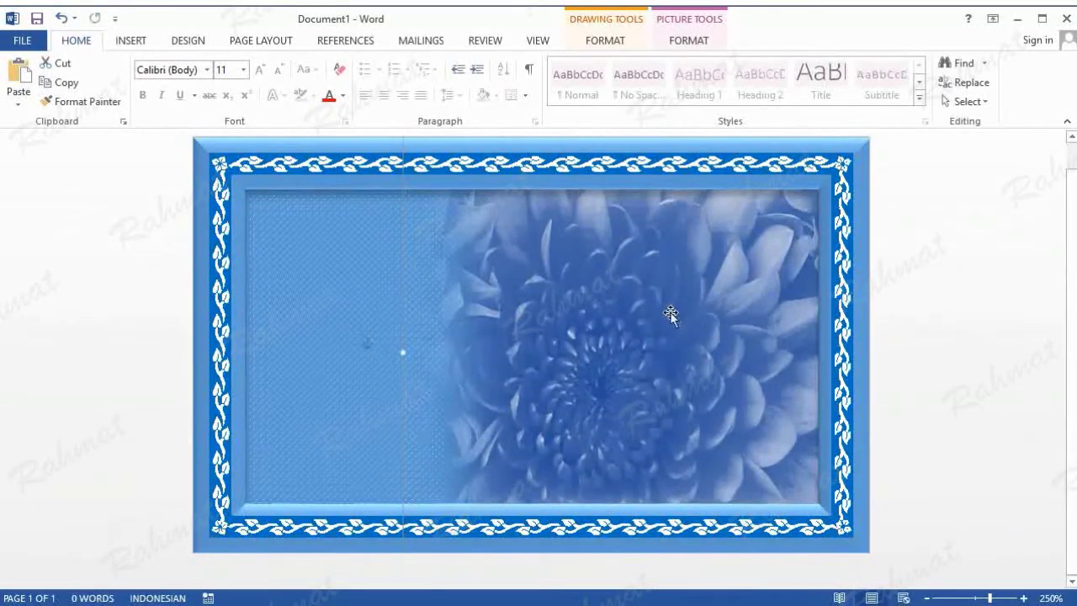
left_click(942, 234)
key("ctrl+z")
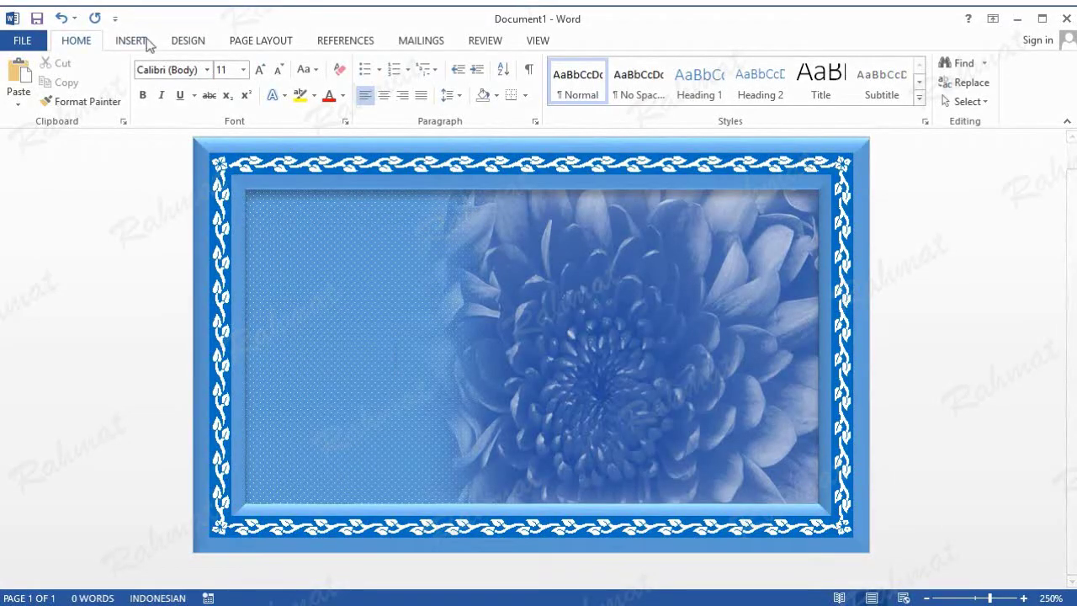
Insert a blue-style WordArt text box on the card
left_click(144, 40)
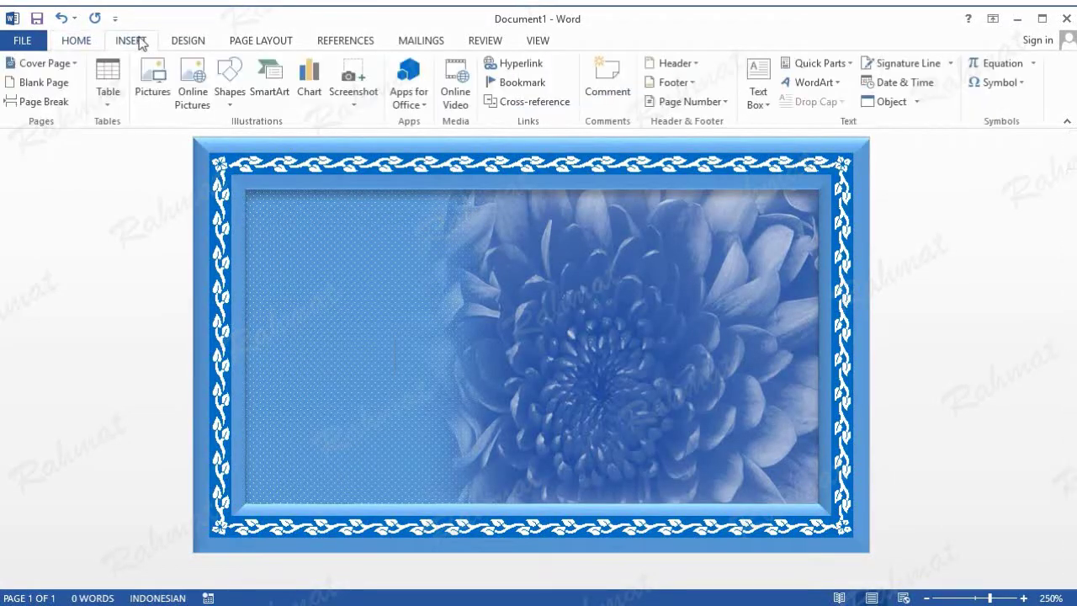
left_click(832, 83)
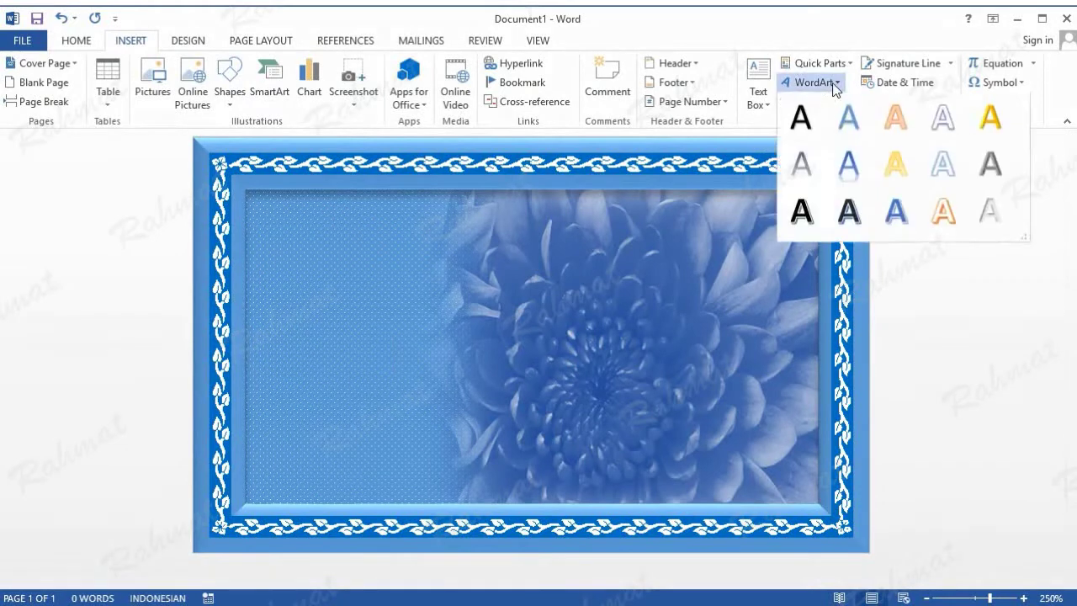
left_click(896, 215)
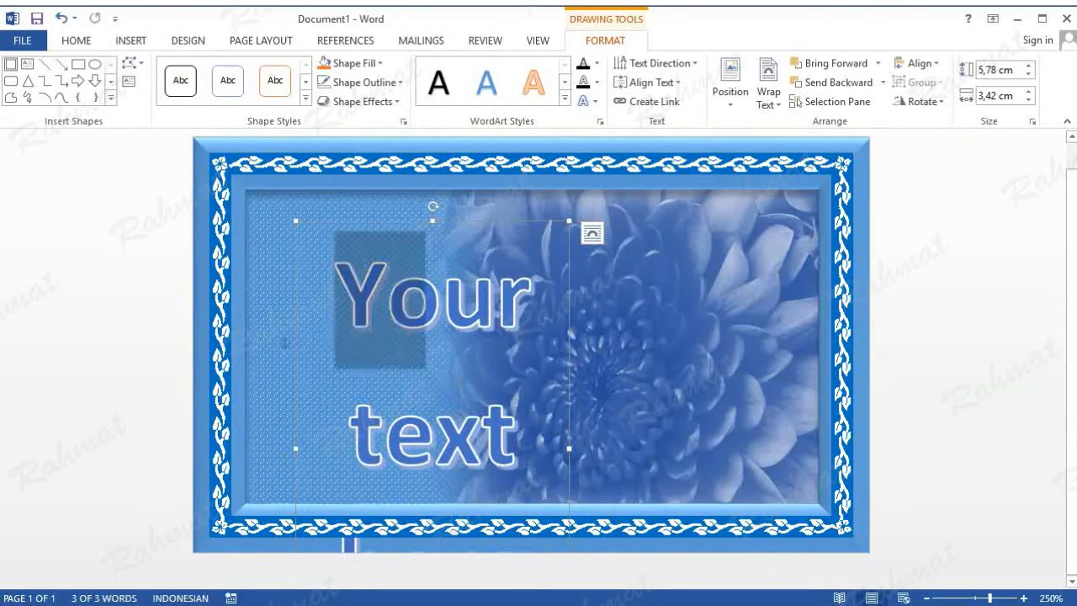
Set the WordArt to Bauhaus 93 at 22 pt and clear the placeholder text
left_click(77, 42)
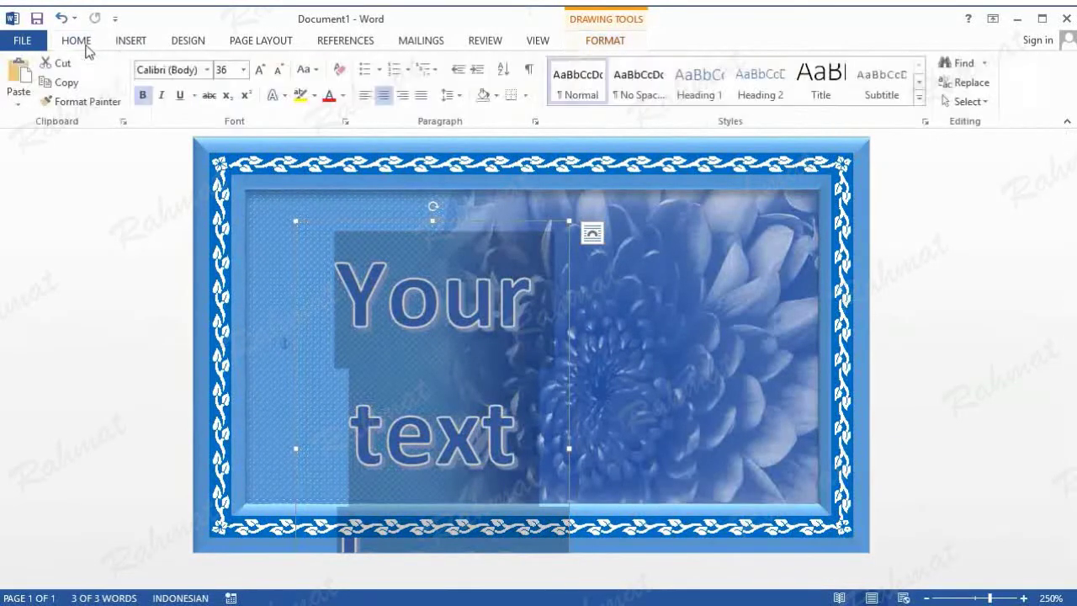
left_click(210, 73)
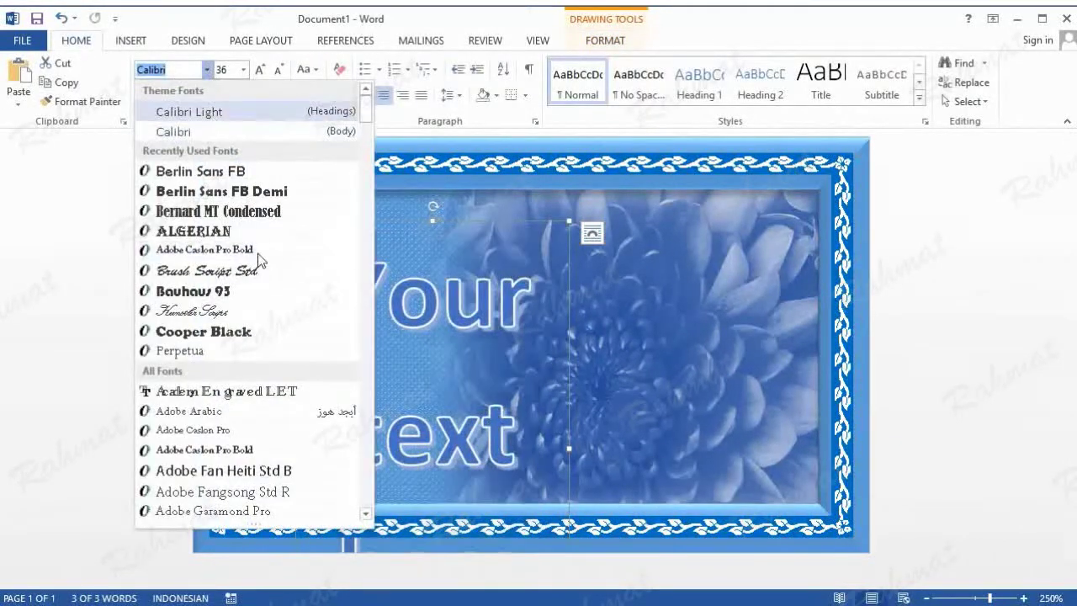
scroll(286, 395, "down", 4)
scroll(290, 398, "down", 4)
scroll(294, 394, "down", 4)
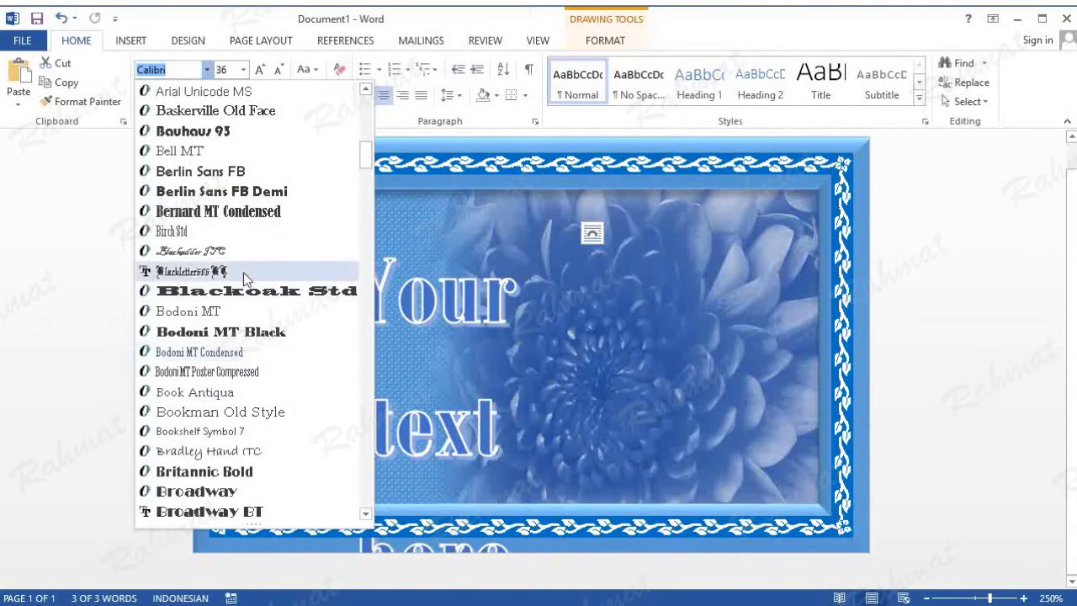
left_click(242, 131)
left_click(243, 70)
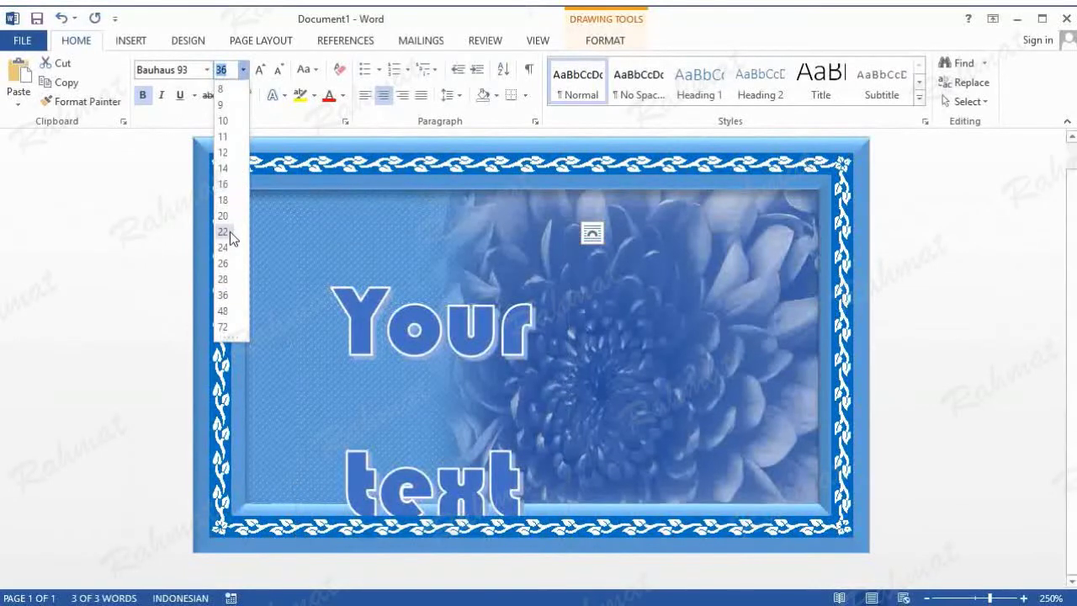
left_click(224, 232)
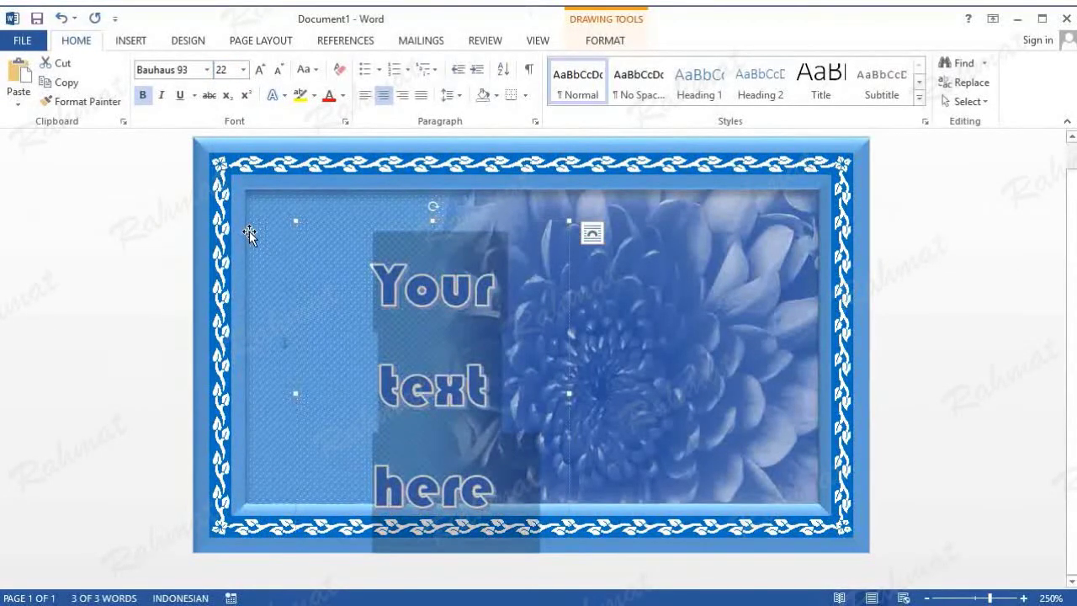
key("Delete")
Enter 'Happy', move it to the upper left, and place a copy below-right
type("Ha")
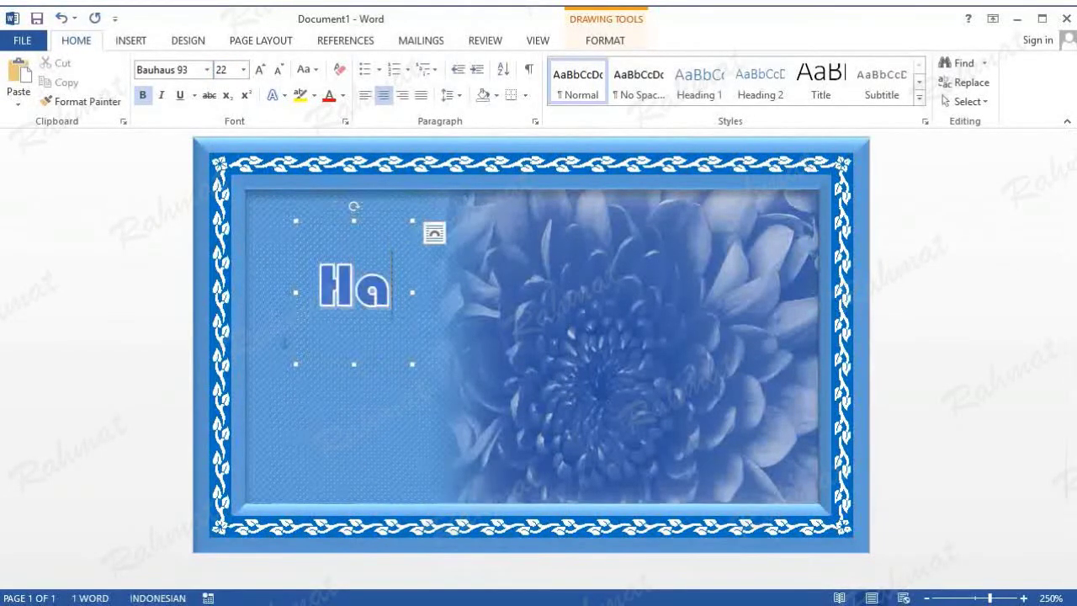
type("ppy")
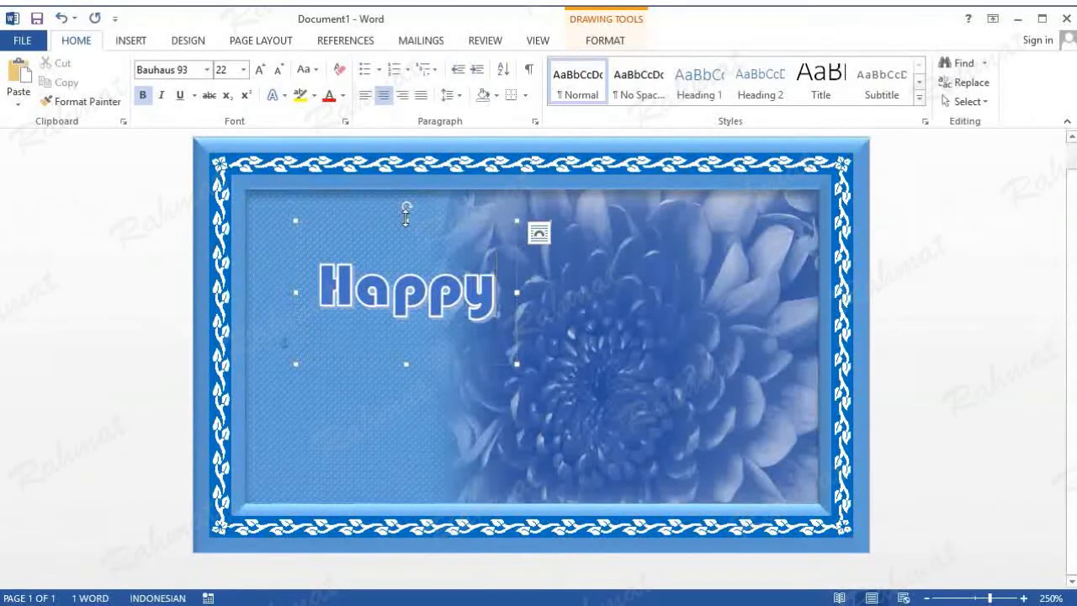
left_click_drag(411, 221, 364, 179)
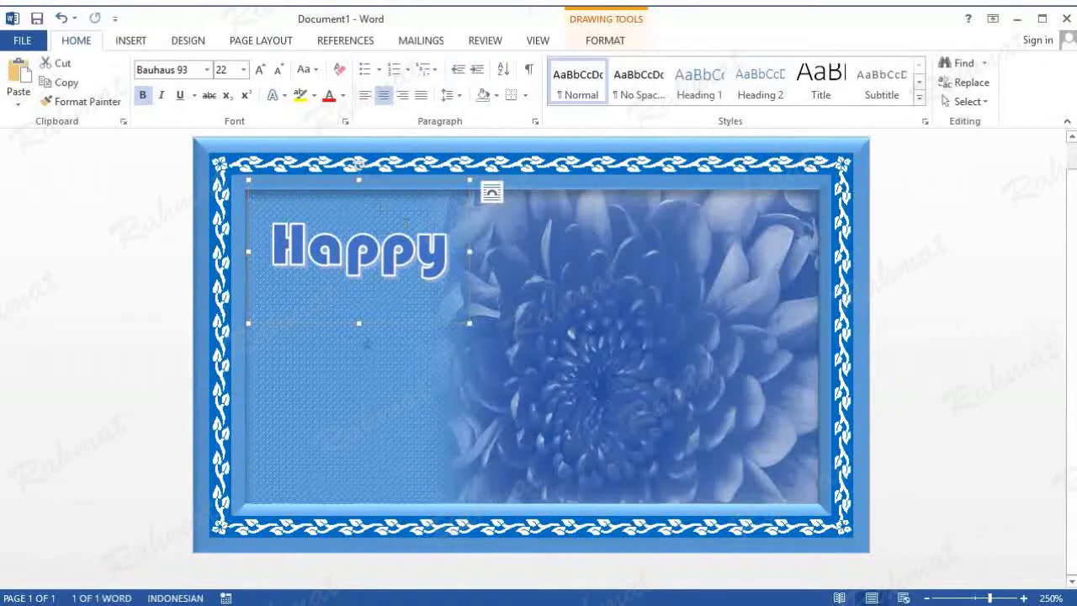
right_click(405, 328)
left_click(445, 353)
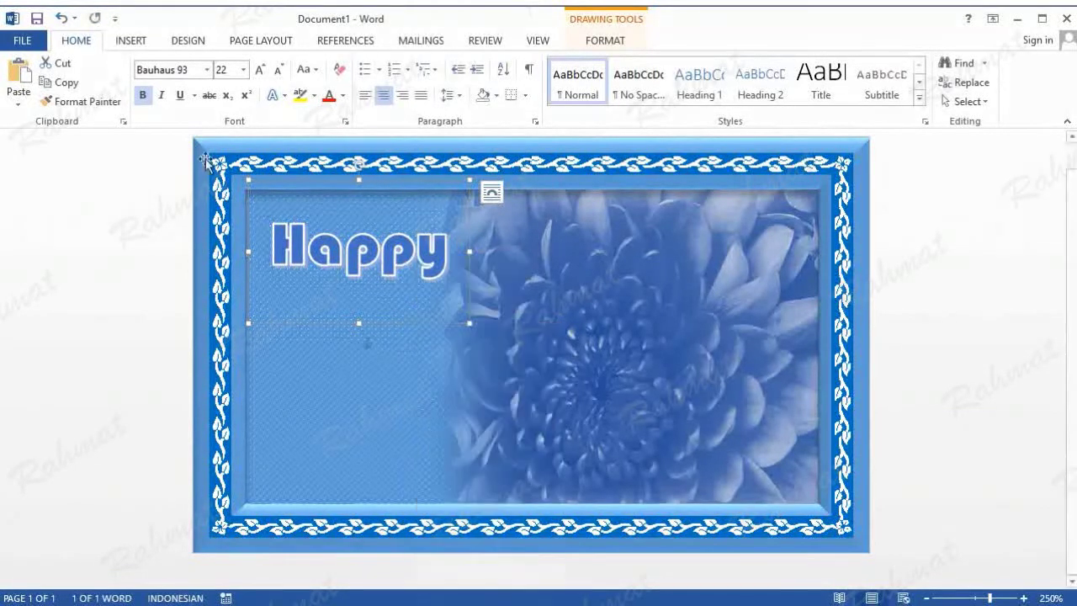
left_click(7, 84)
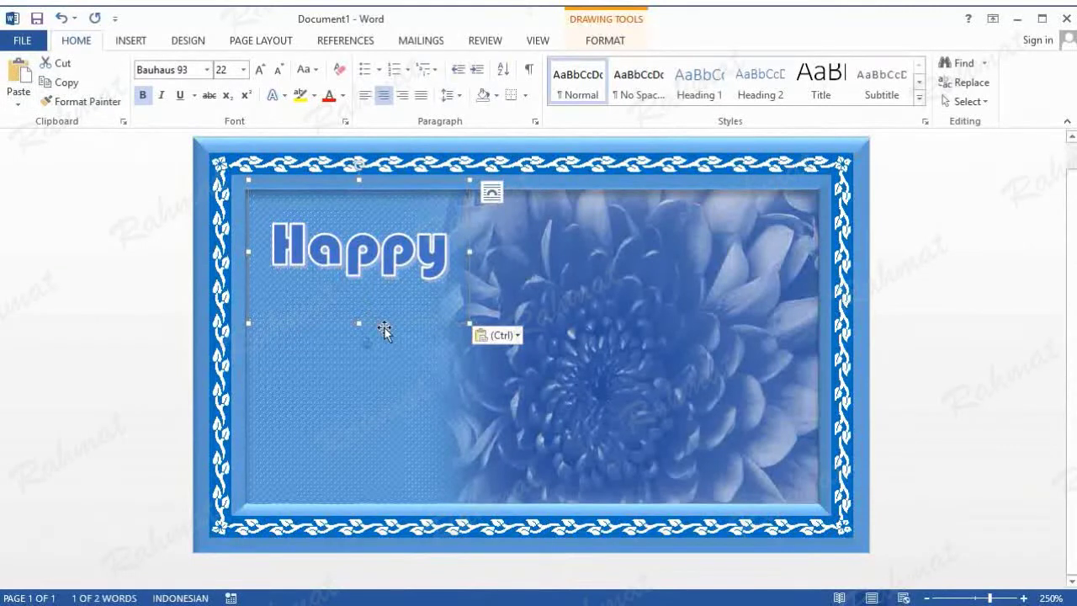
left_click_drag(385, 327, 483, 405)
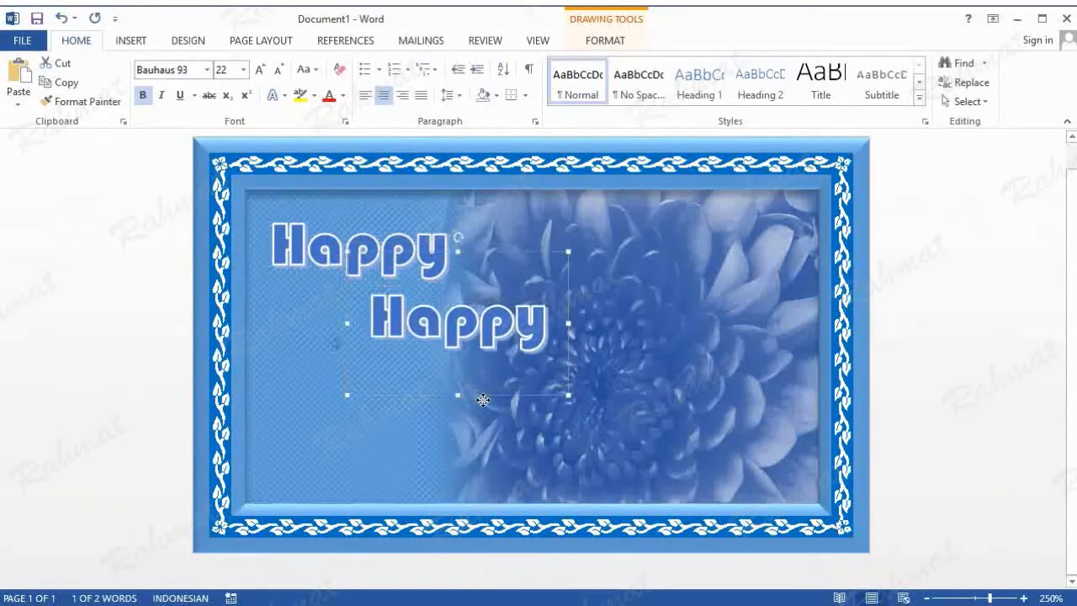
Change the copy to 'Mother's Day' and widen its box to one line
triple_click(388, 317)
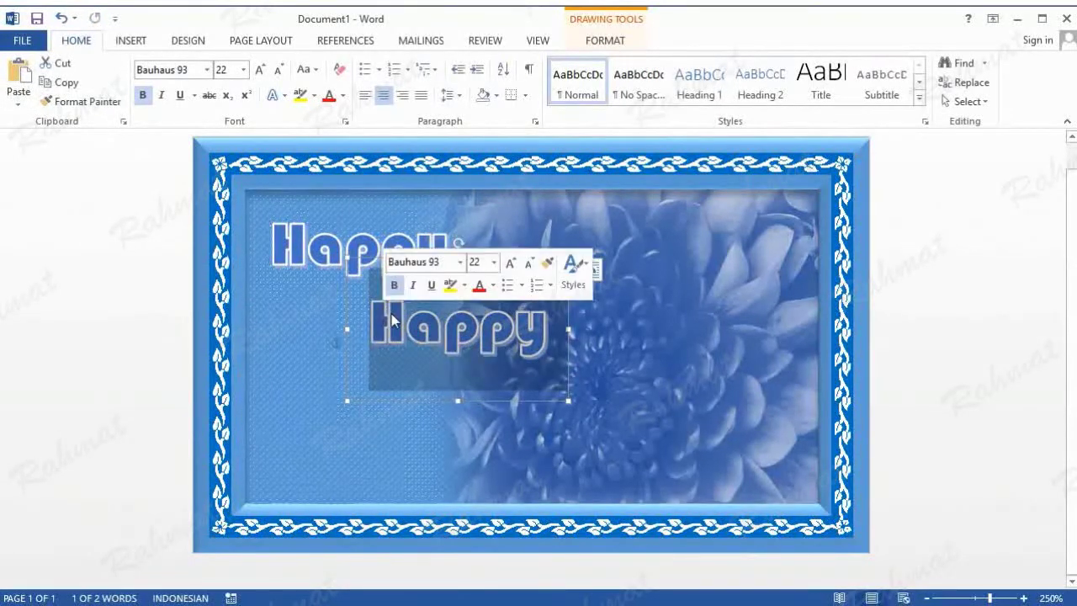
key("BackSpace")
type("Moth")
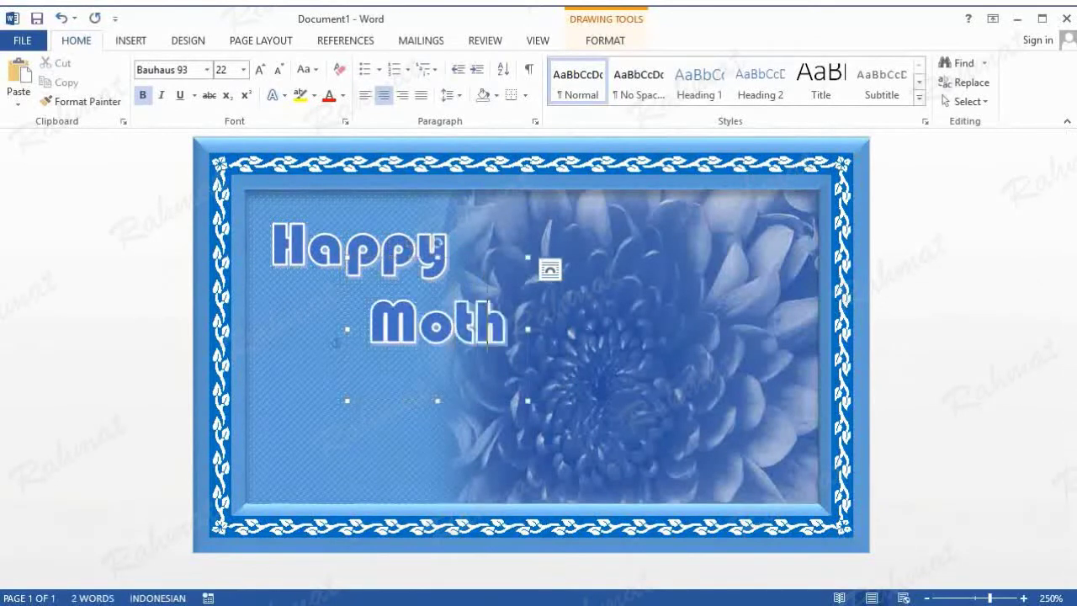
type("er")
type("'")
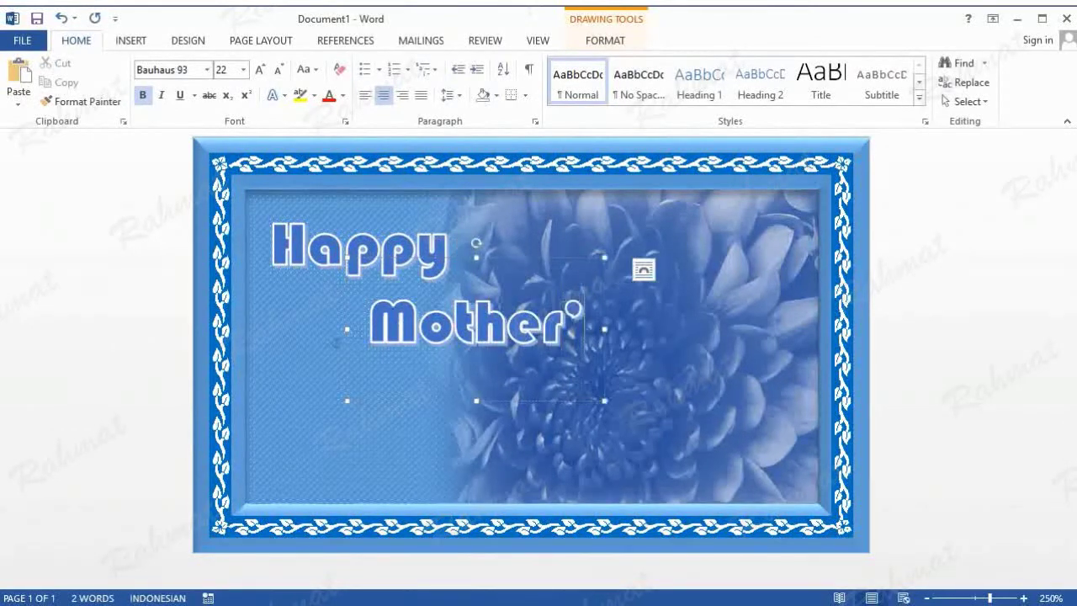
type("s Day")
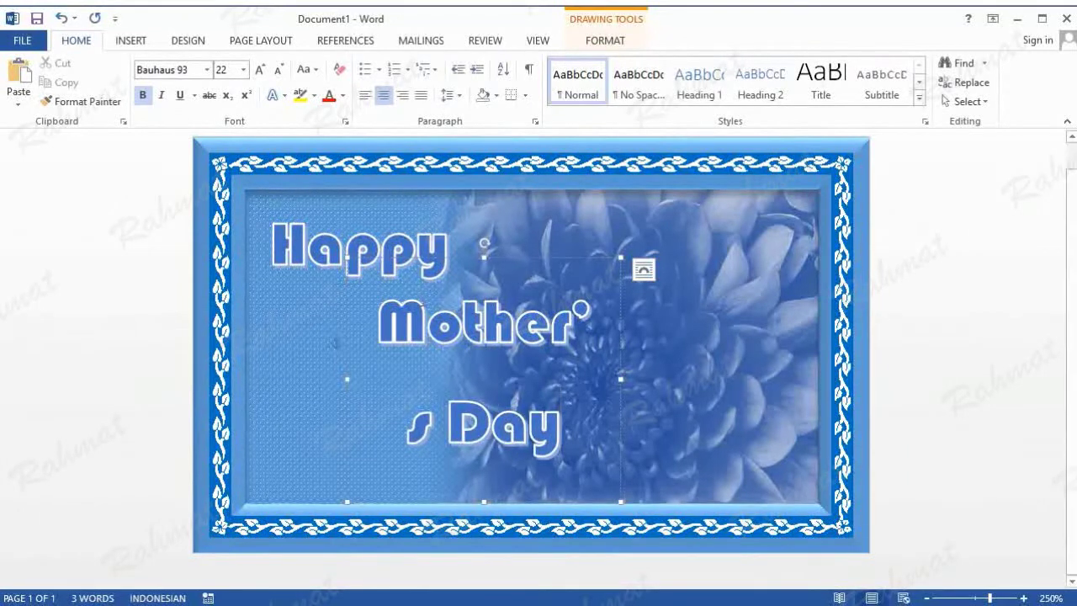
mouse_move(619, 378)
left_mouse_down()
mouse_move(785, 360)
mouse_move(771, 360)
left_mouse_up()
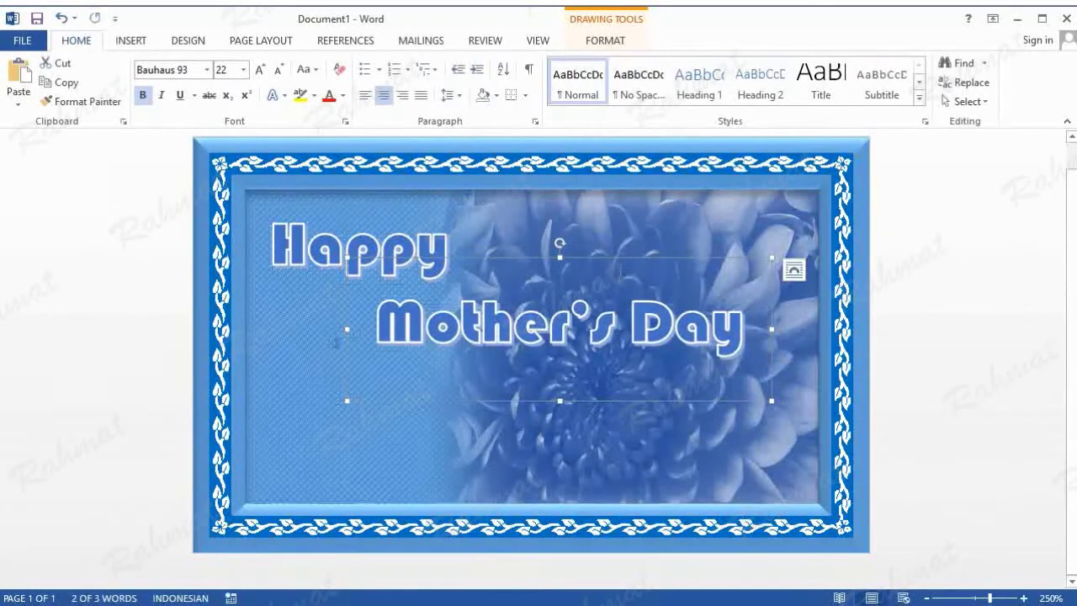
left_click_drag(642, 259, 654, 252)
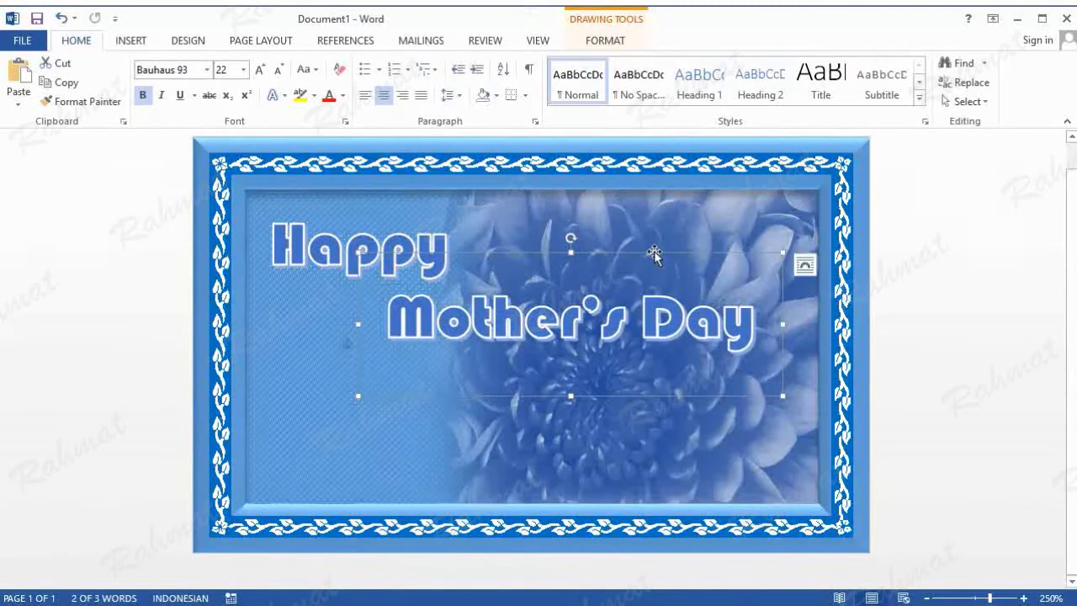
Apply a bevel text effect to 'Happy', undoing the first choice and picking another
left_click(286, 238)
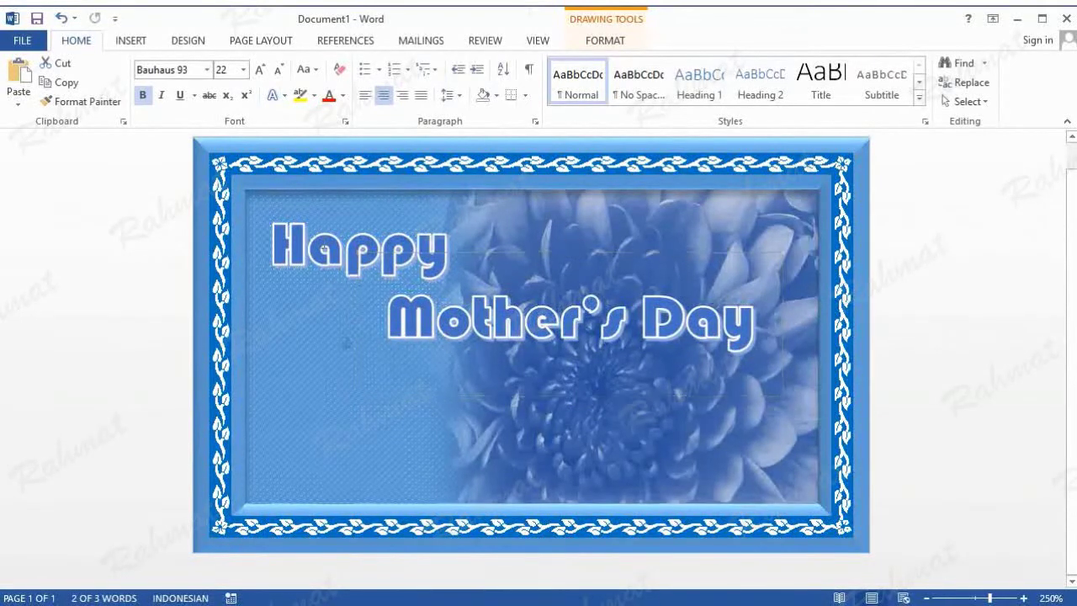
double_click(322, 238)
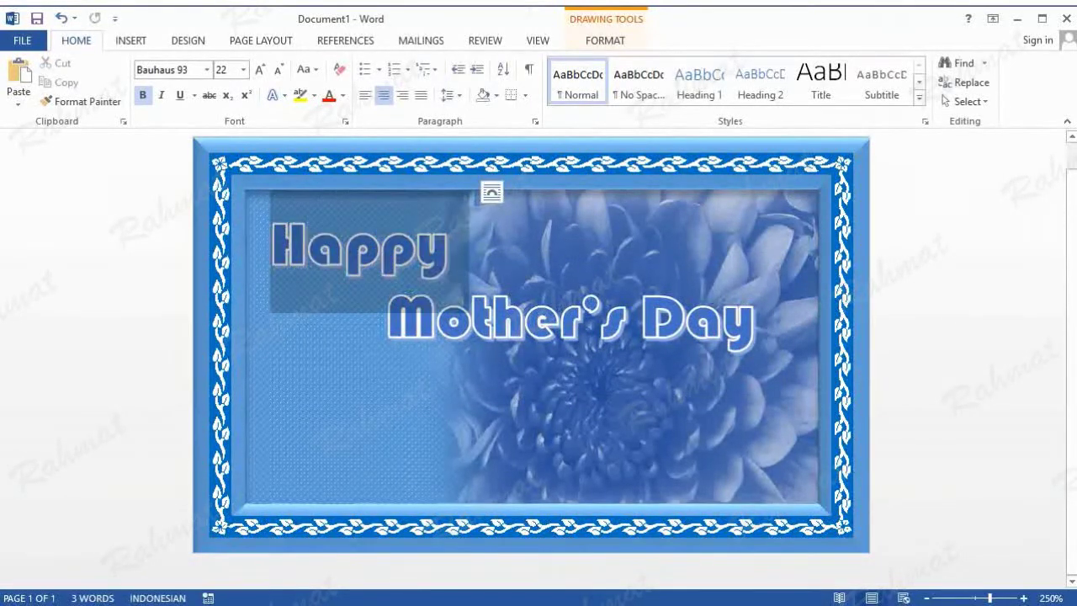
left_click(610, 40)
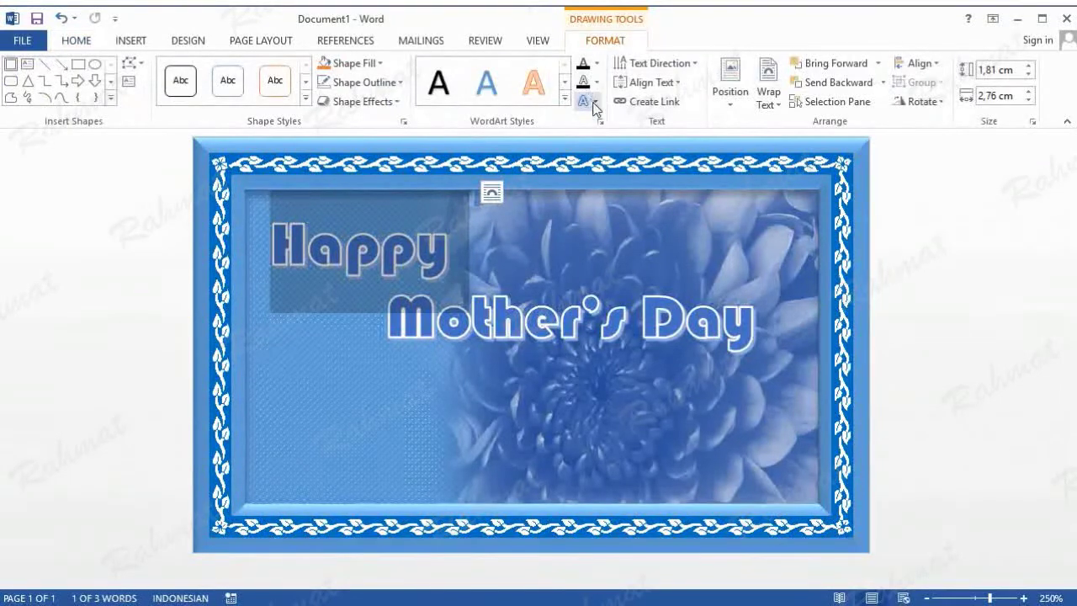
left_click(586, 101)
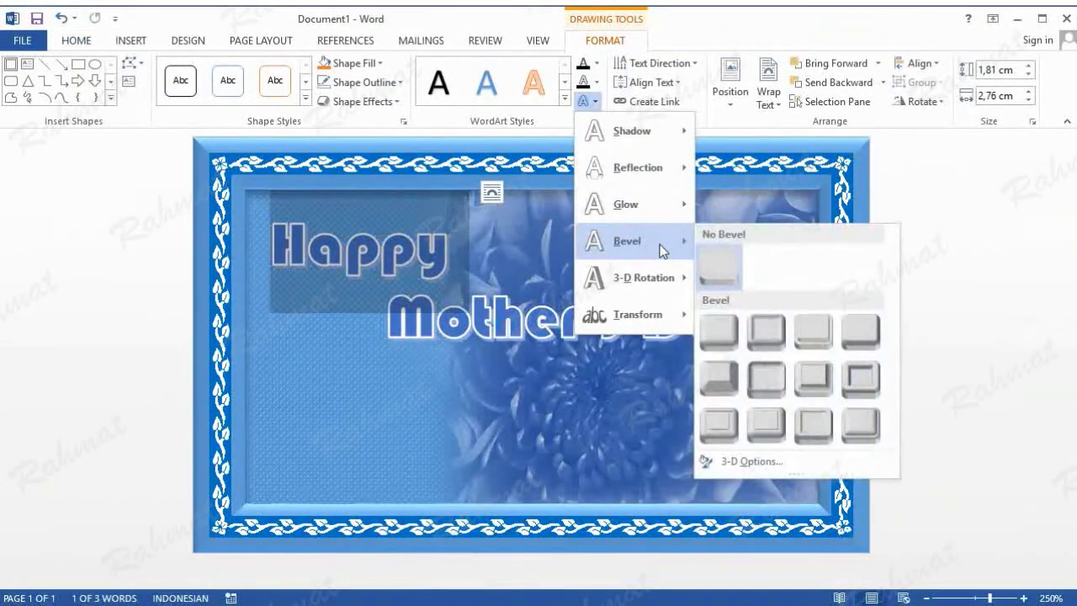
left_click(810, 333)
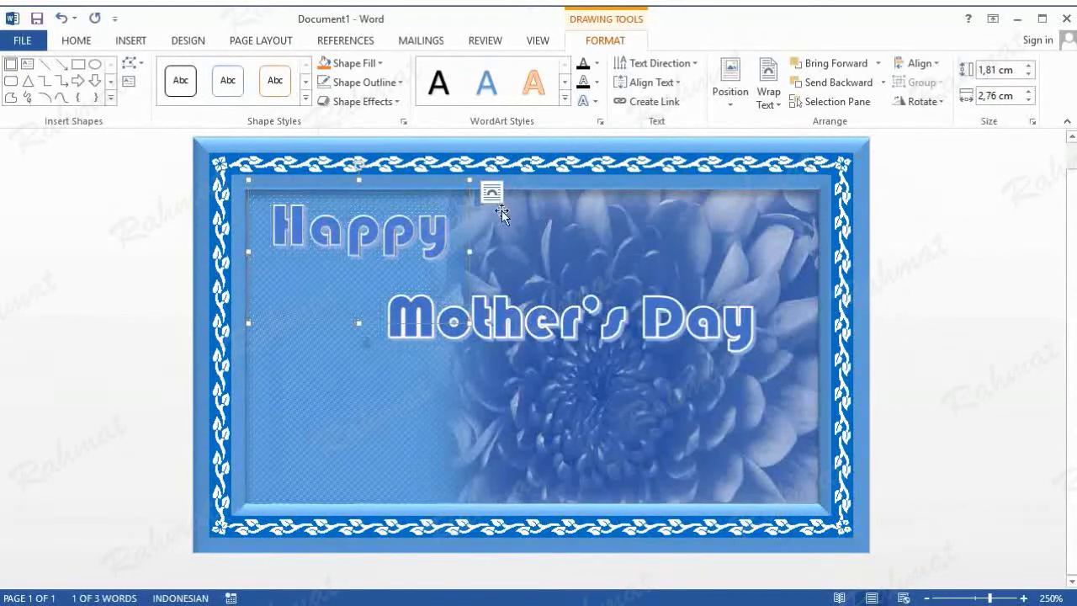
left_click(63, 18)
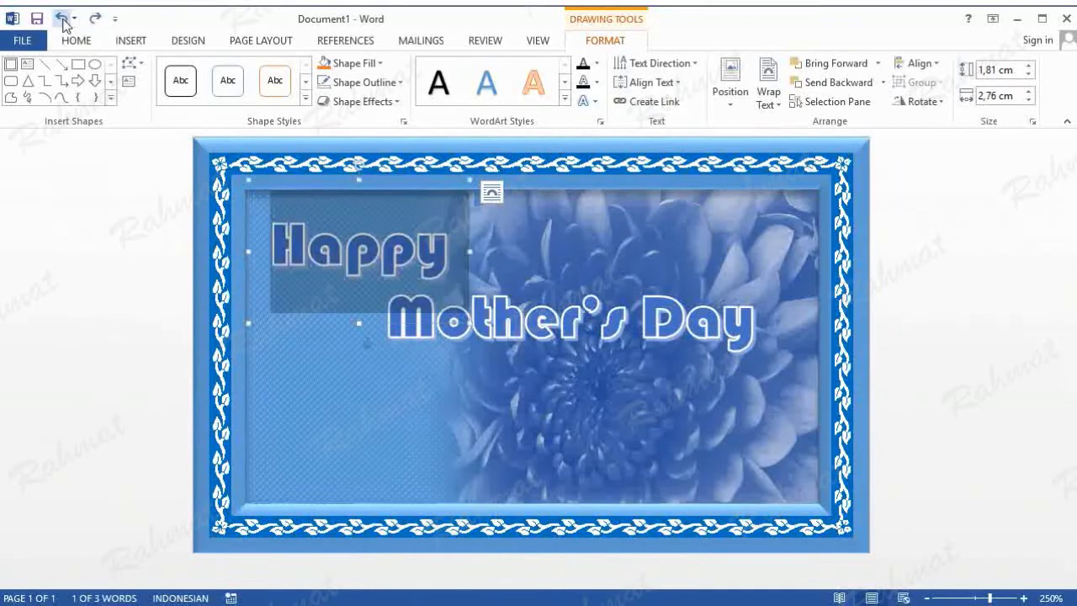
left_click(586, 101)
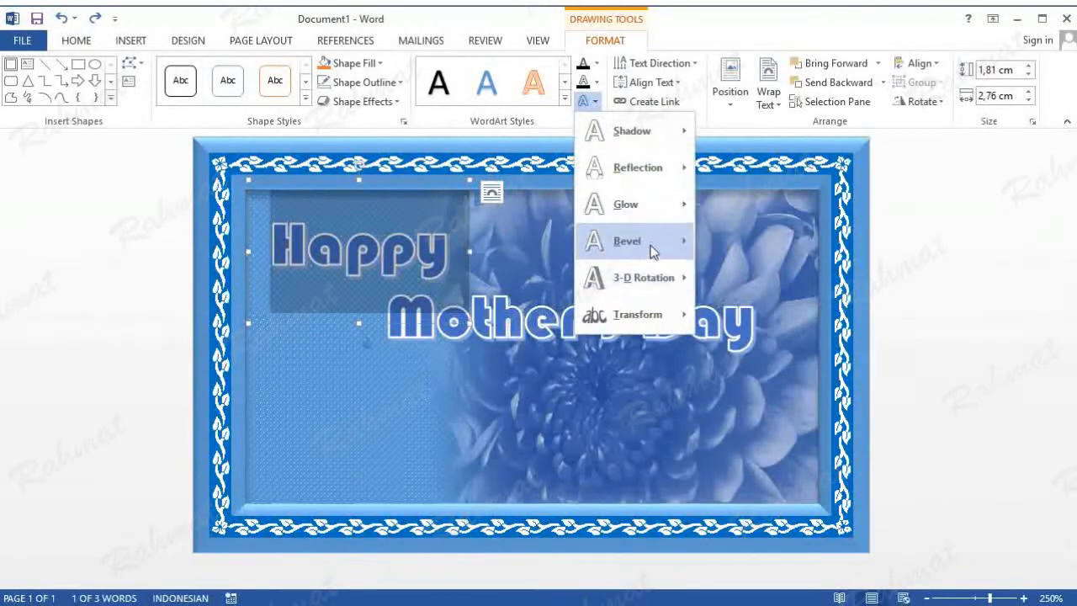
mouse_move(652, 250)
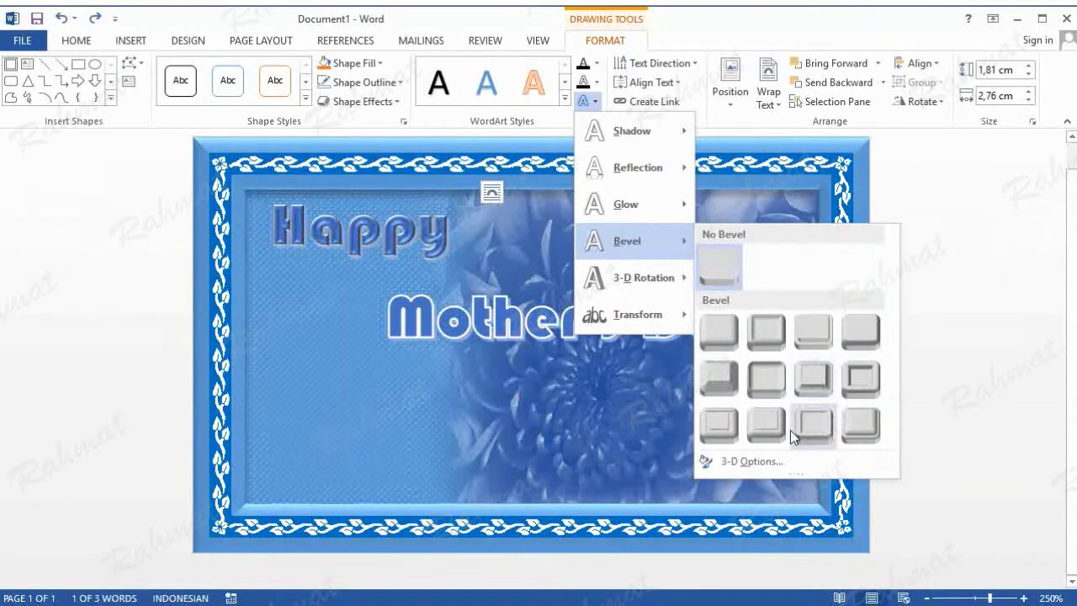
left_click(812, 377)
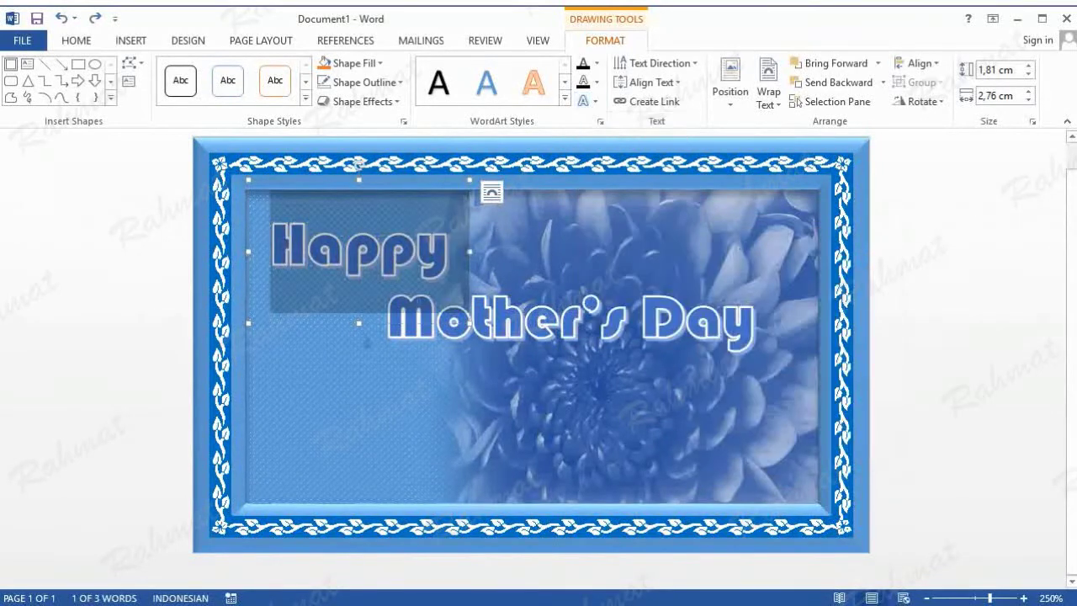
left_click(623, 380)
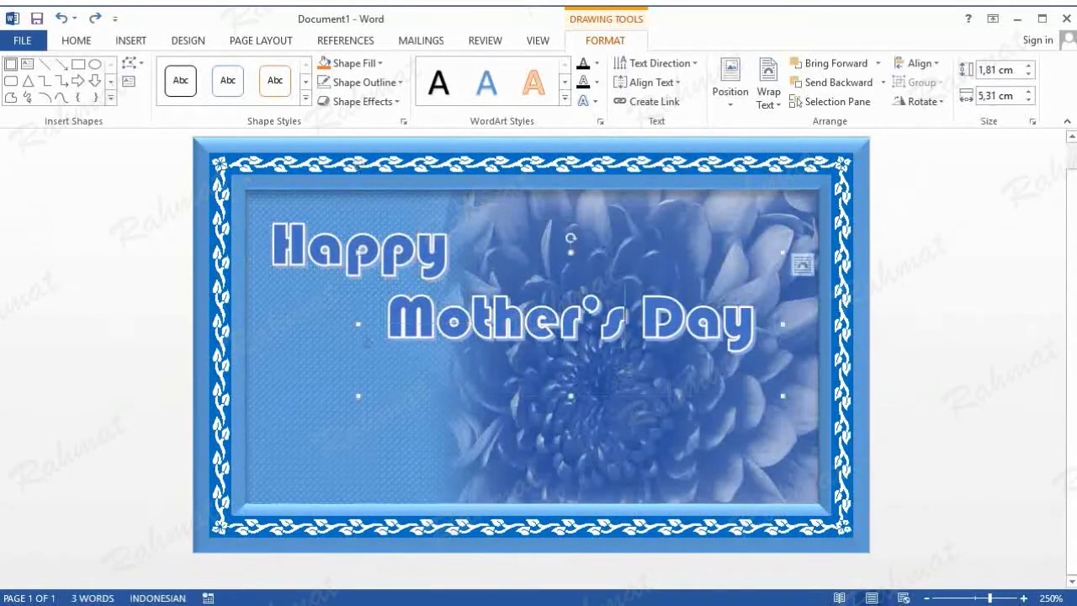
left_click(933, 322)
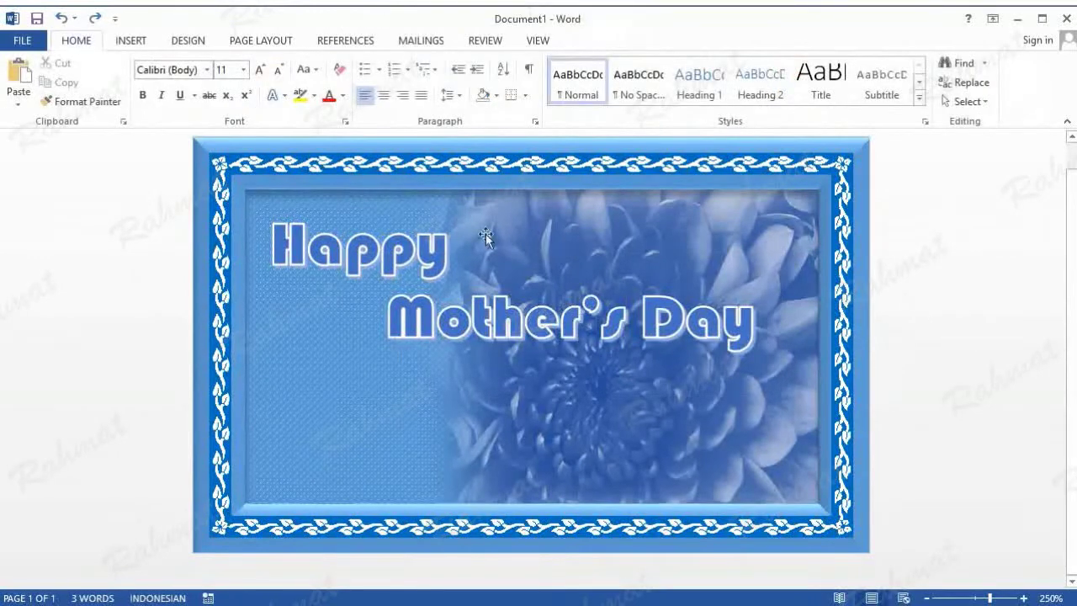
Draw a star banner shape on the card
left_click(131, 40)
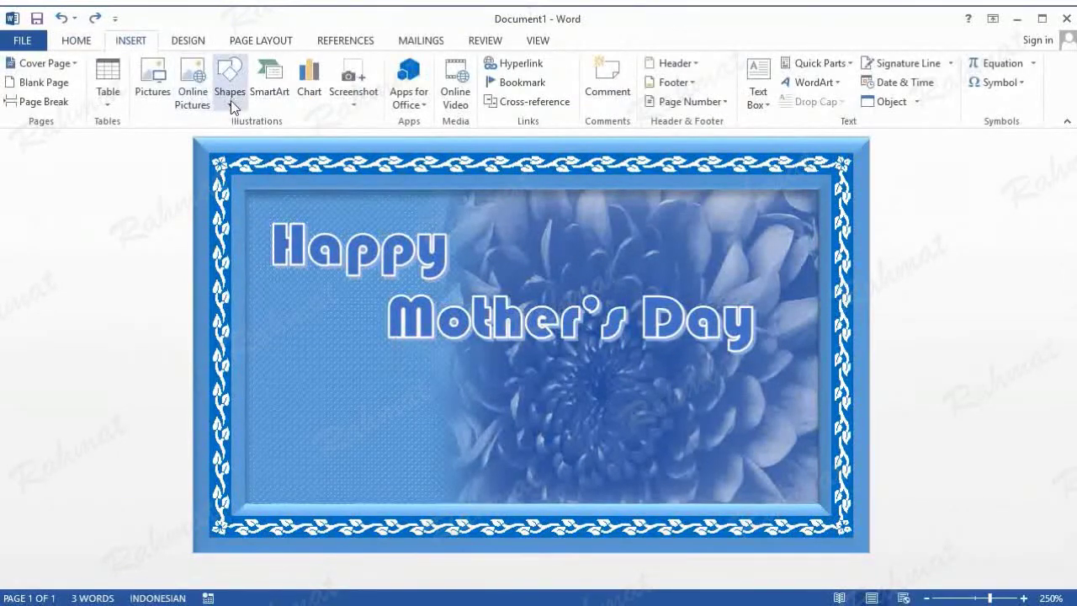
left_click(230, 100)
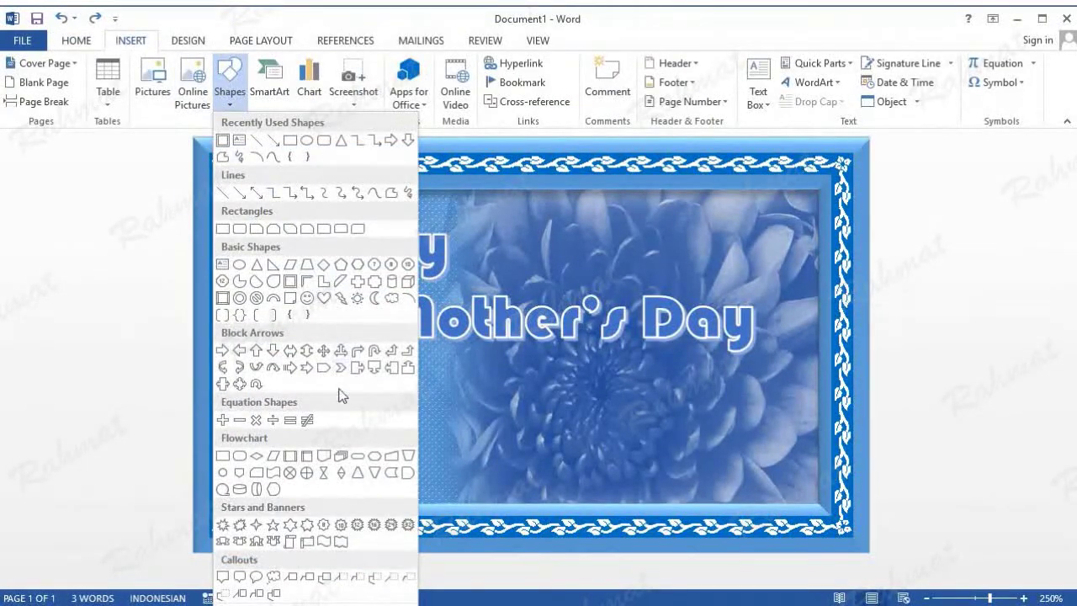
left_click(323, 524)
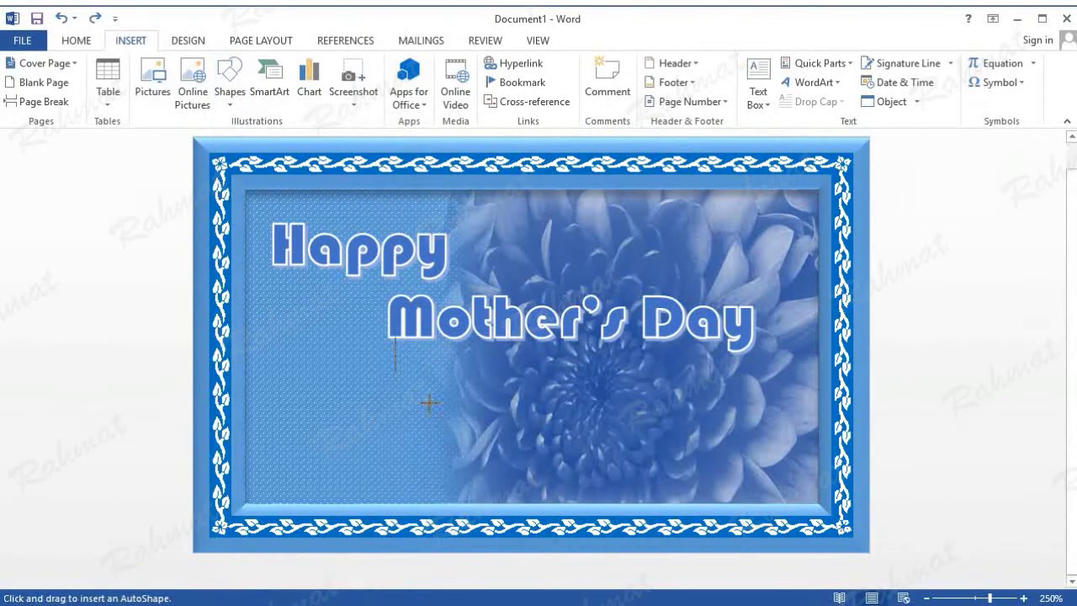
left_click_drag(422, 377, 574, 458)
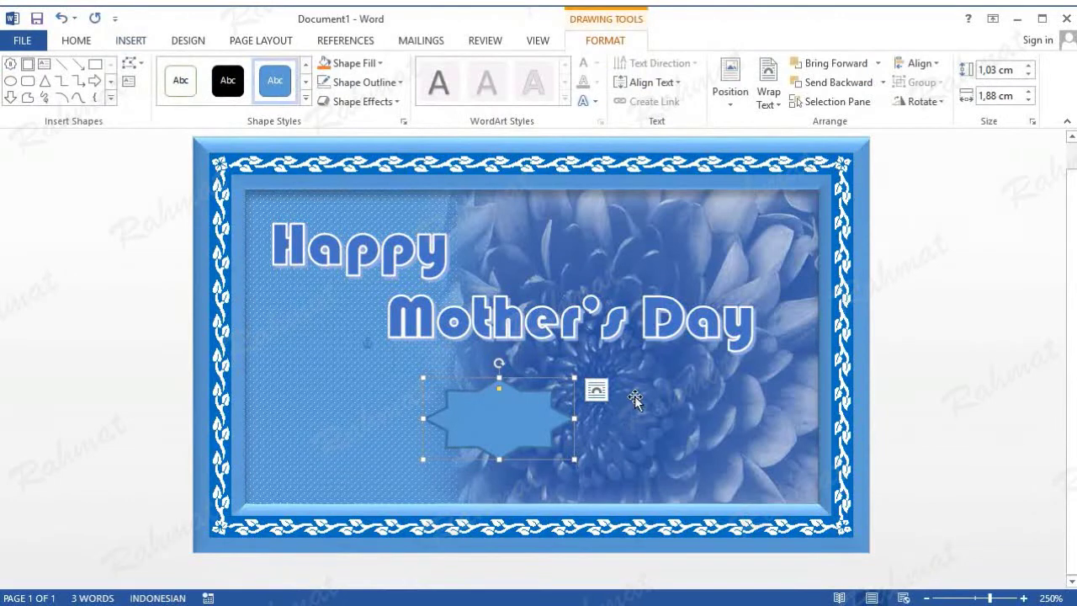
Size the star to 1,14 cm by 4,22 cm and move it under 'Mother's Day'
left_click(993, 72)
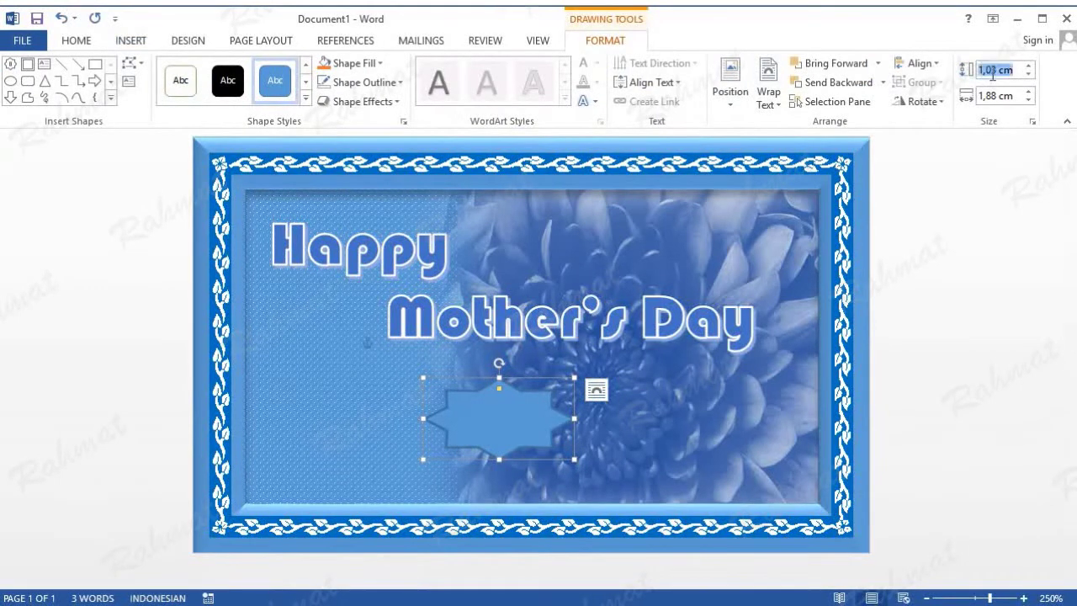
type("14")
left_click(997, 96)
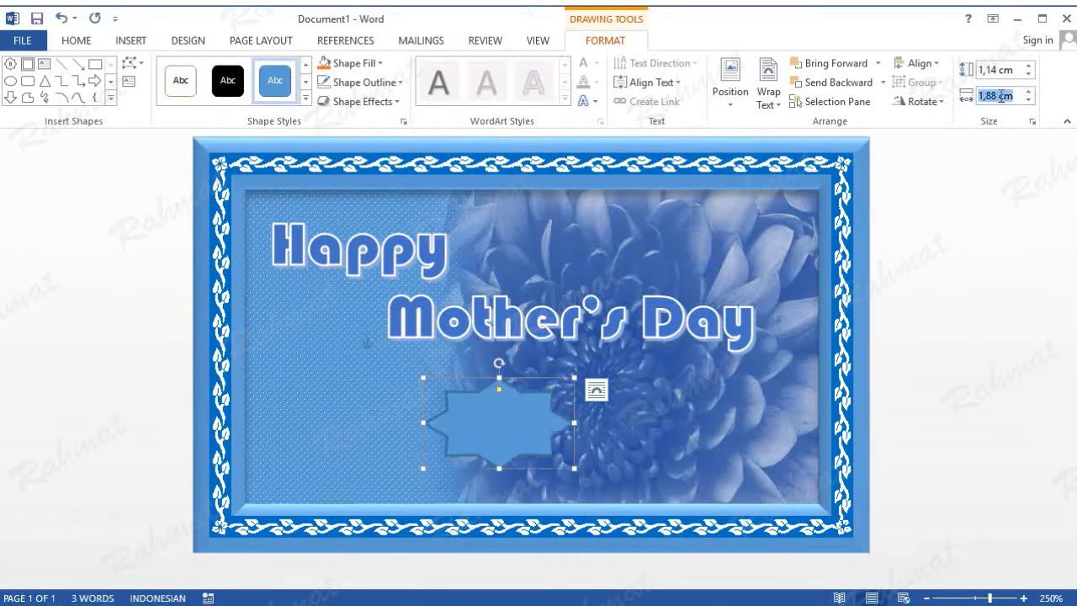
left_click_drag(998, 96, 964, 96)
type("4")
key("Return")
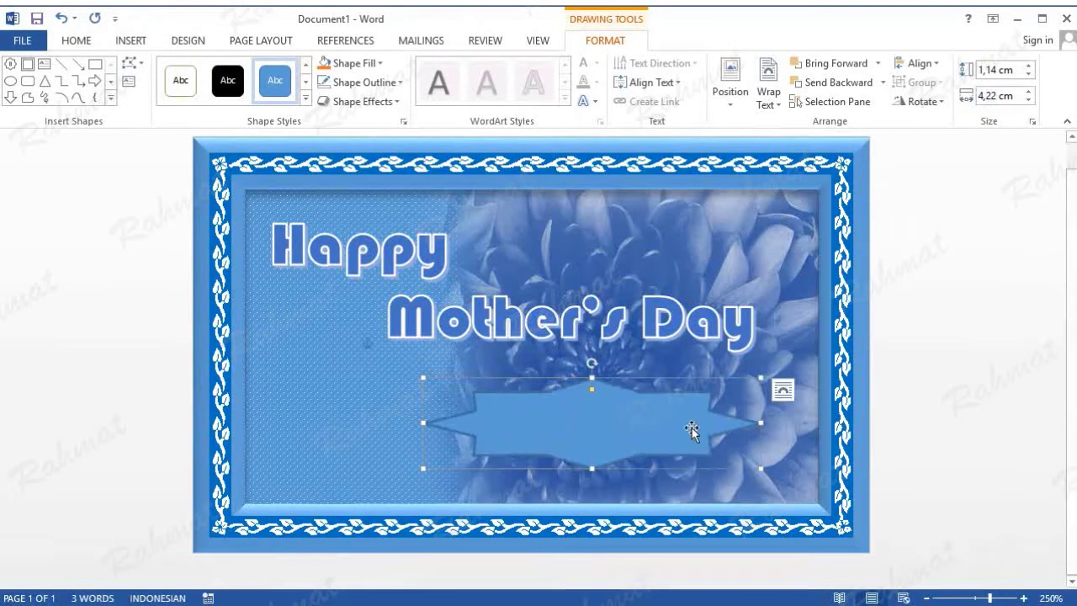
left_click_drag(614, 414, 619, 418)
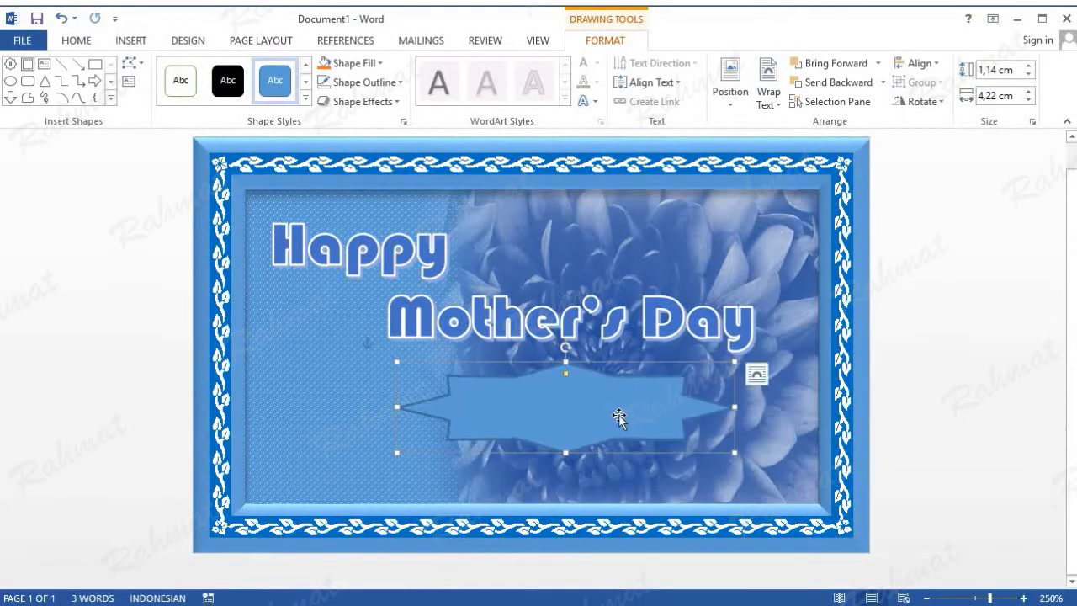
Give the star no fill and a yellow 1½ pt outline
left_click(353, 63)
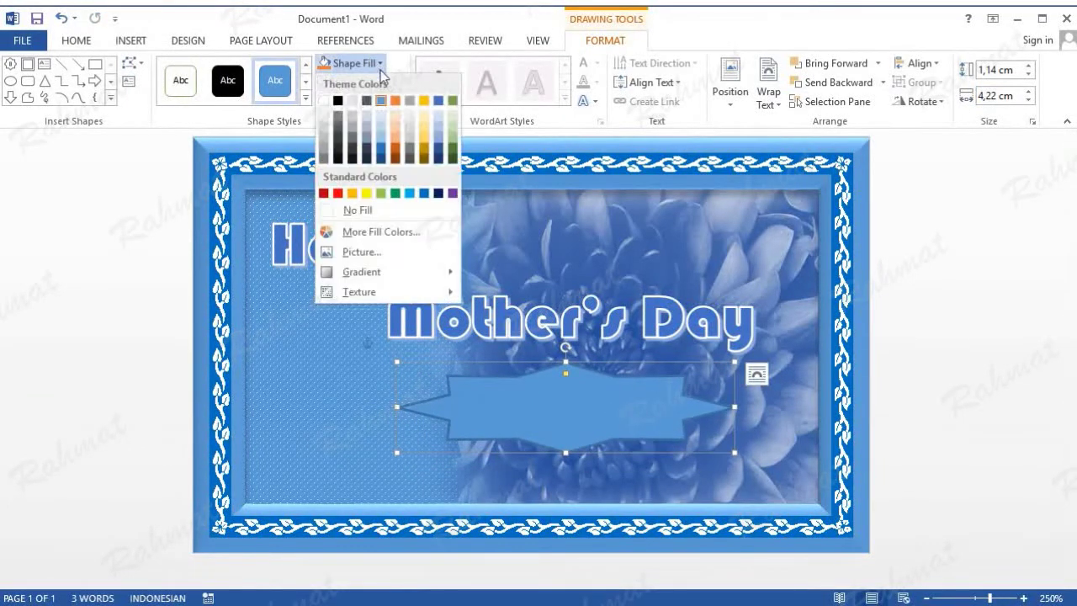
left_click(385, 212)
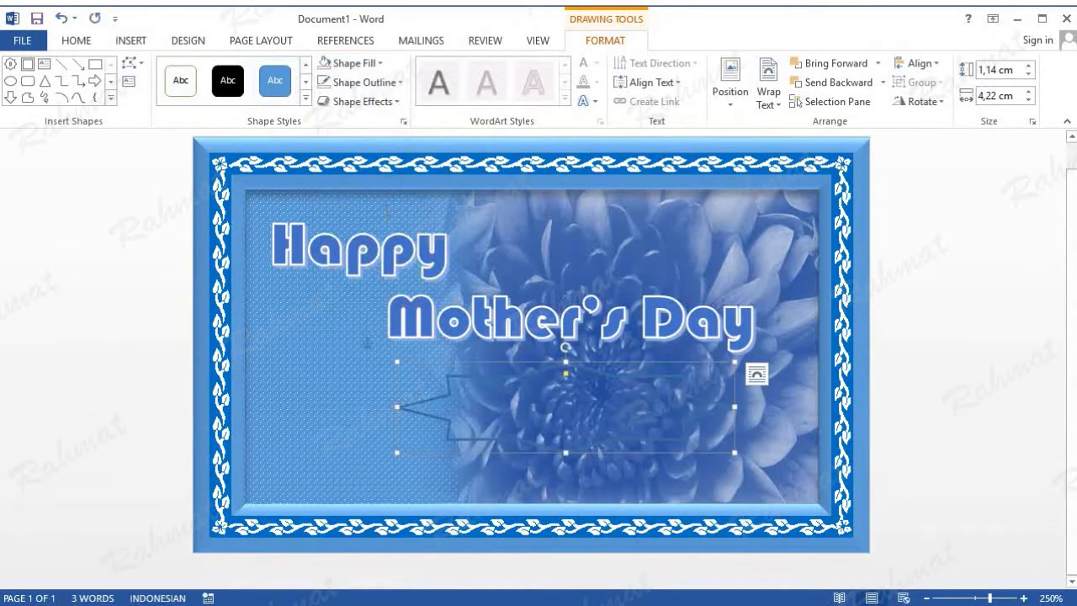
left_click(381, 83)
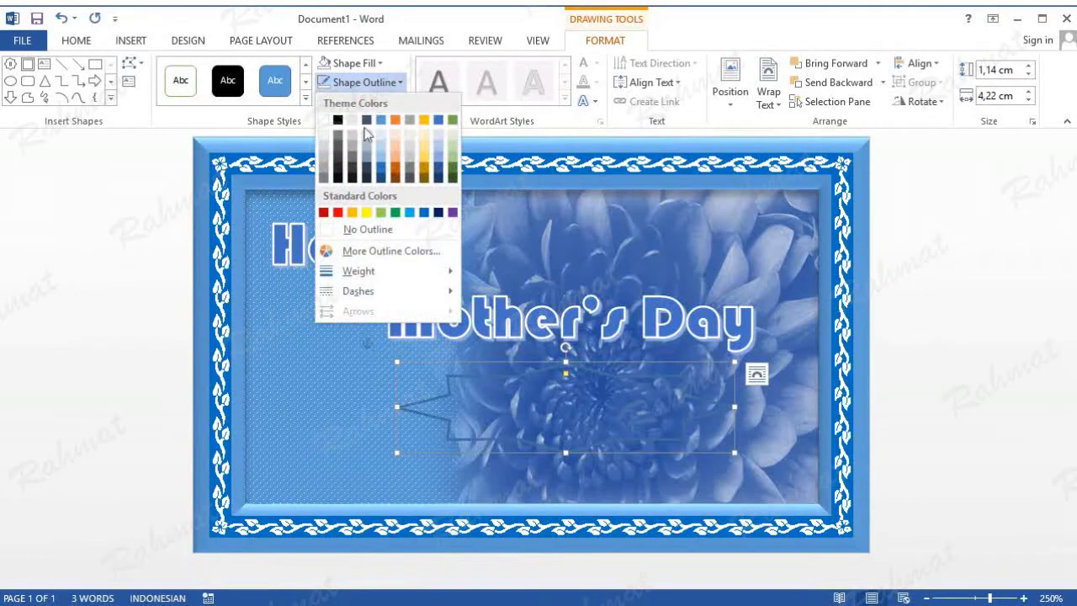
left_click(367, 213)
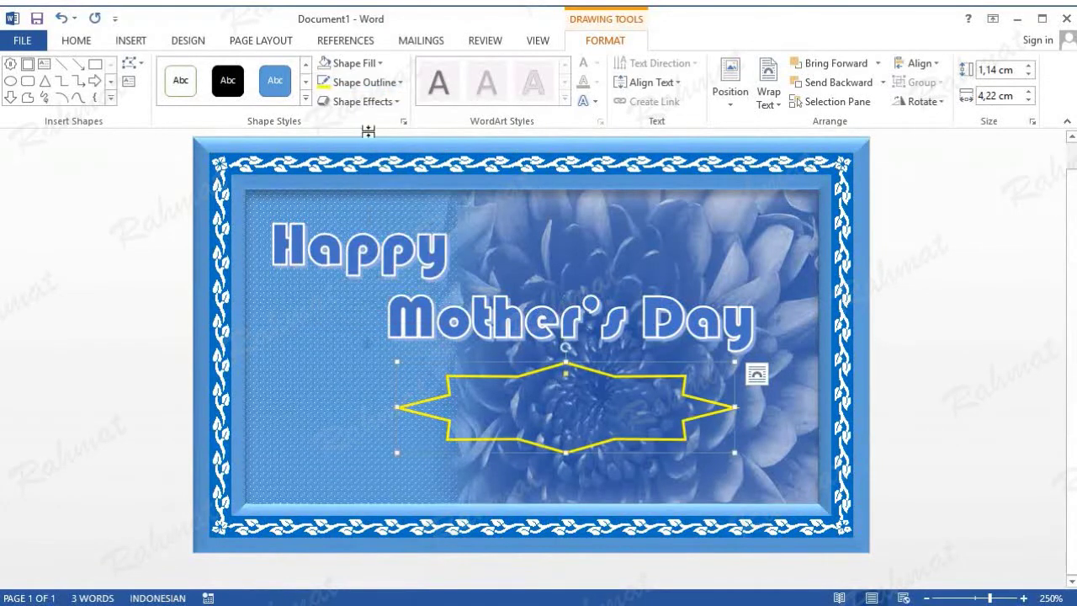
left_click(379, 83)
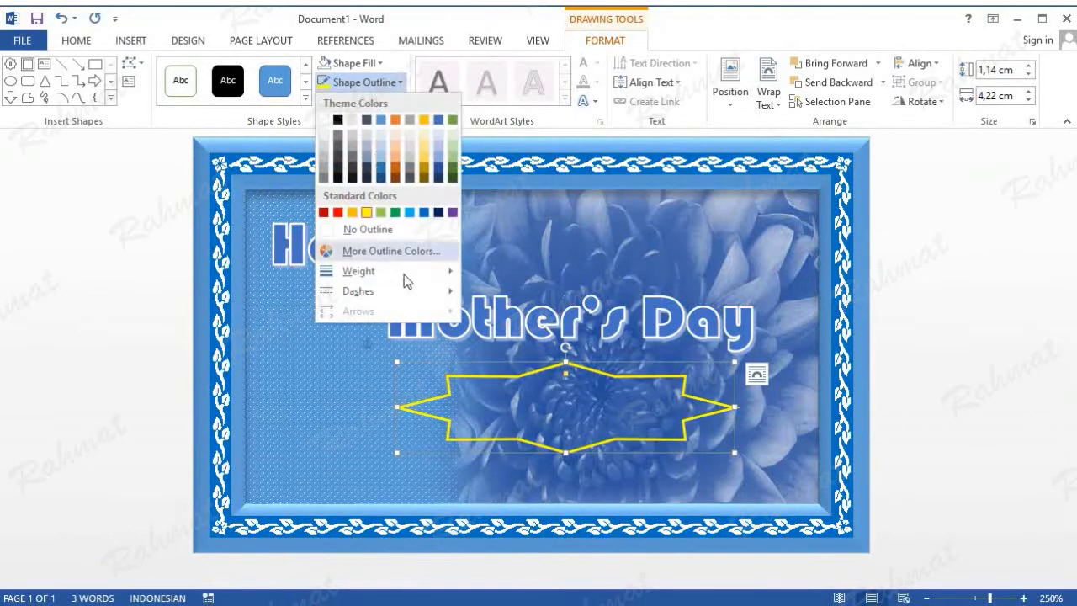
mouse_move(407, 272)
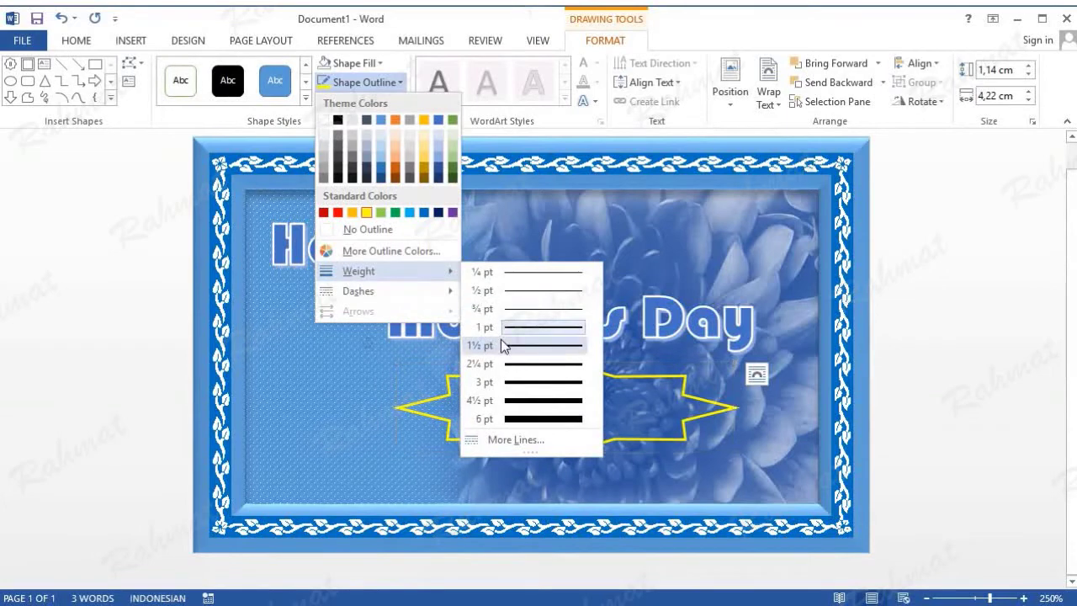
left_click(500, 342)
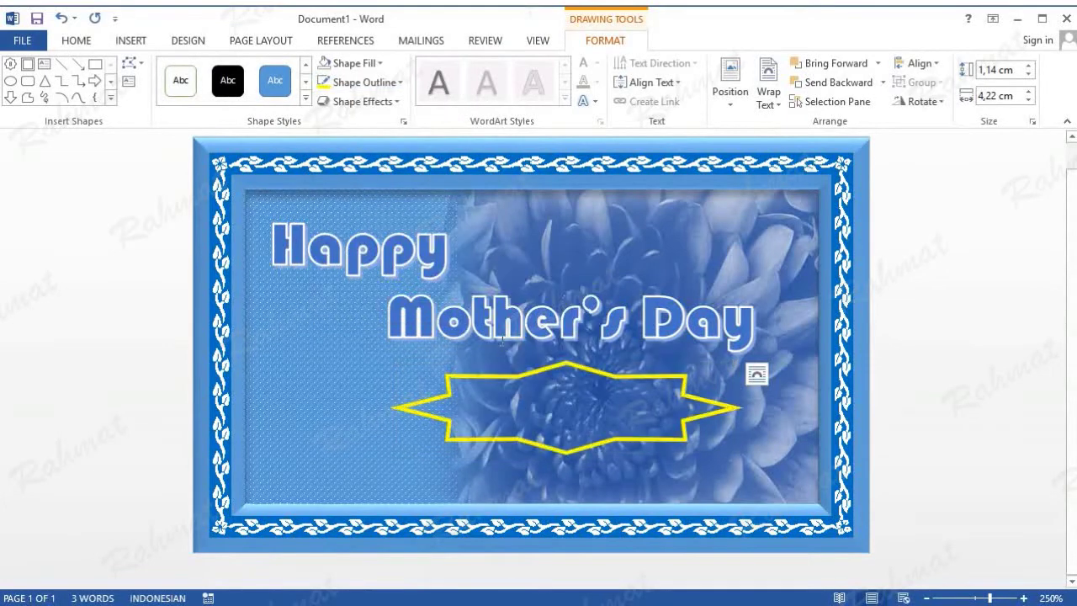
Change the star's yellow outline to a round-dot dash
left_click(383, 83)
mouse_move(455, 291)
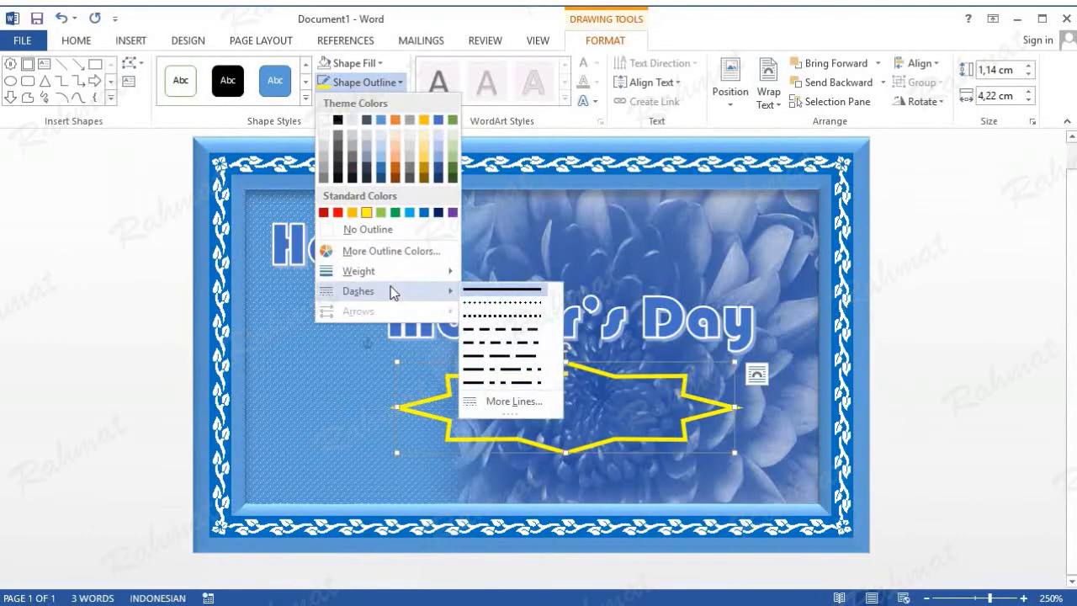
left_click(476, 302)
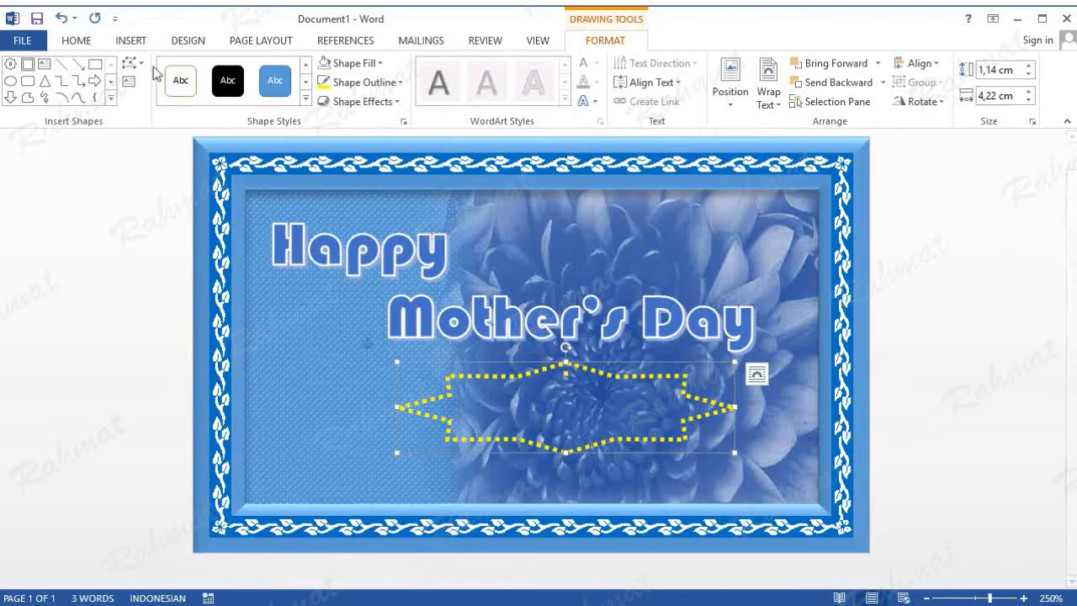
left_click(130, 41)
Draw a small text box left of 'Mother's Day'
left_click(758, 99)
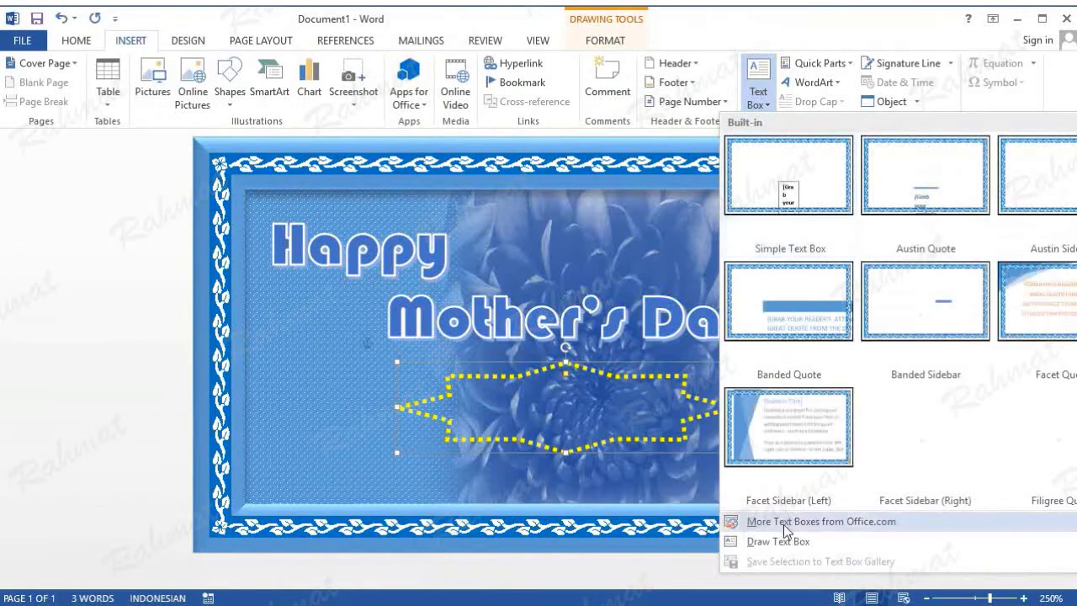
left_click(783, 541)
left_click_drag(318, 323, 452, 351)
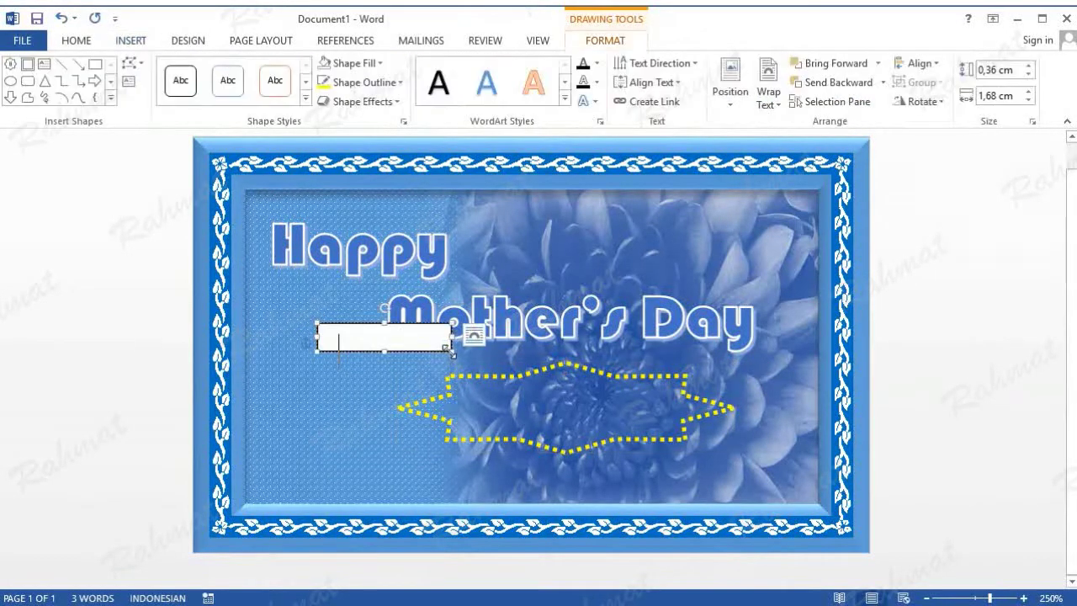
Set the text box font to Brush Script Std, size 10
left_click(81, 42)
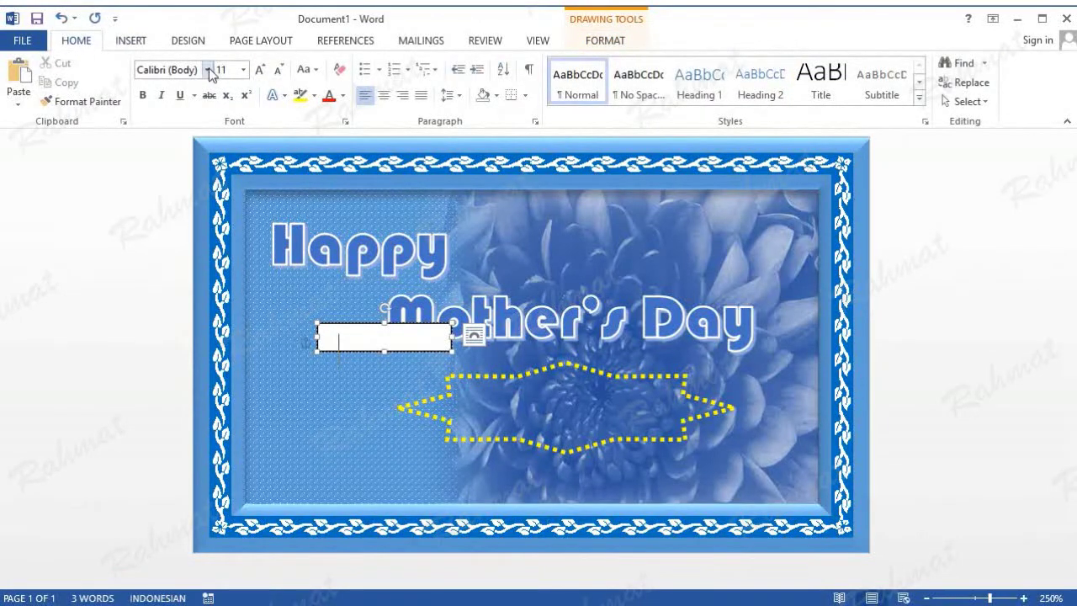
left_click(206, 70)
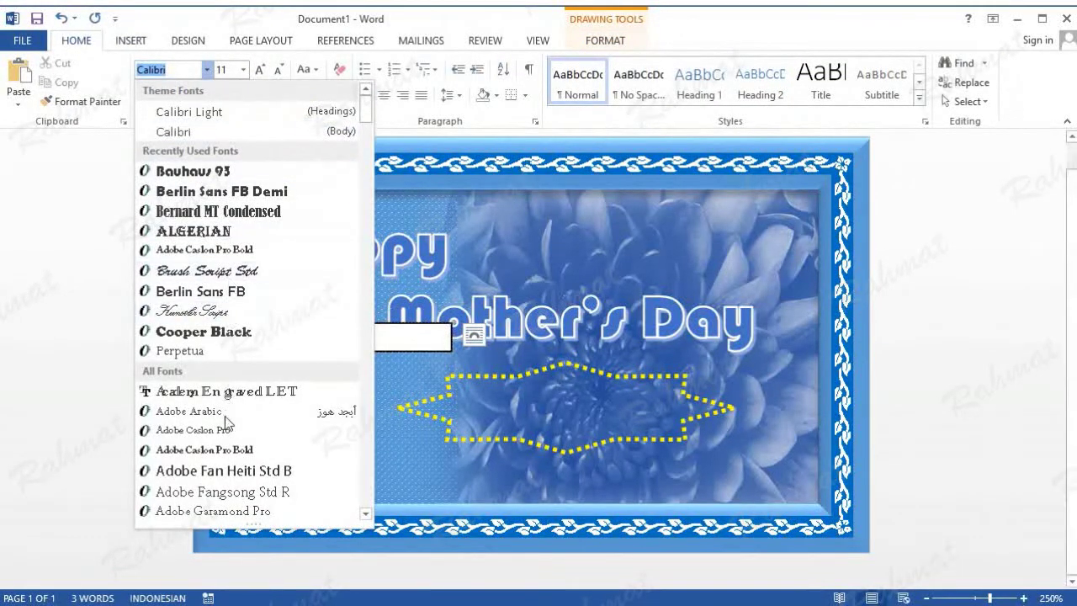
scroll(271, 391, "down", 3)
scroll(271, 391, "down", 4)
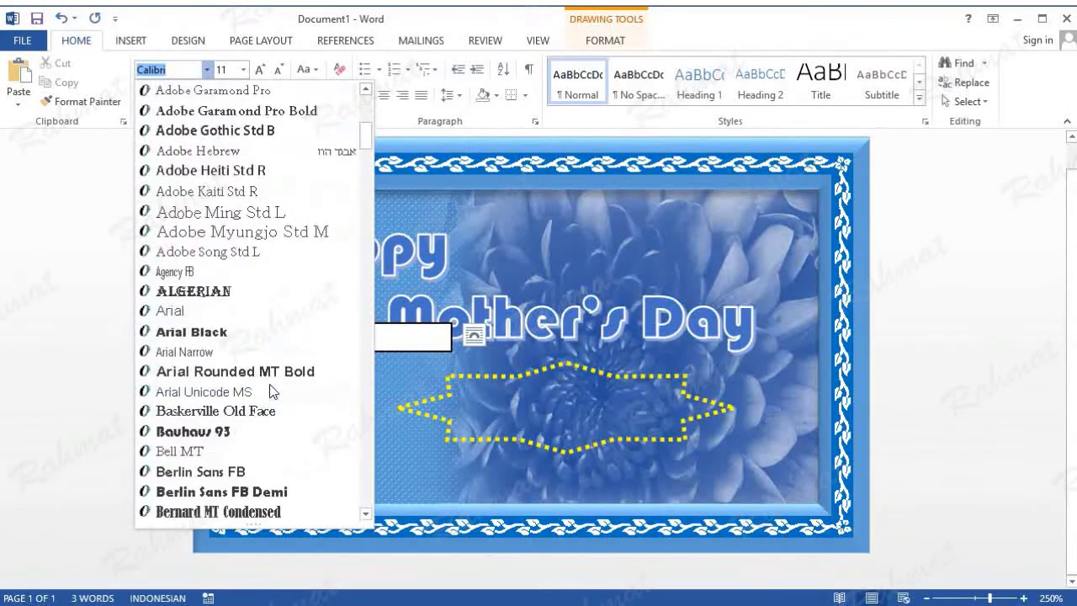
scroll(265, 399, "down", 2)
scroll(258, 409, "down", 2)
scroll(259, 410, "down", 2)
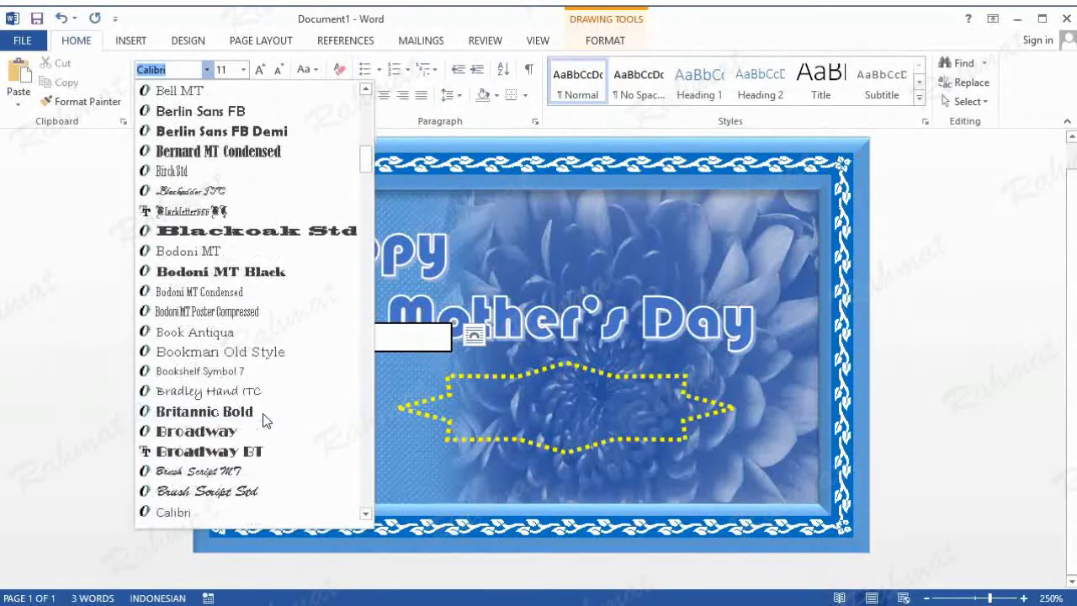
left_click(244, 492)
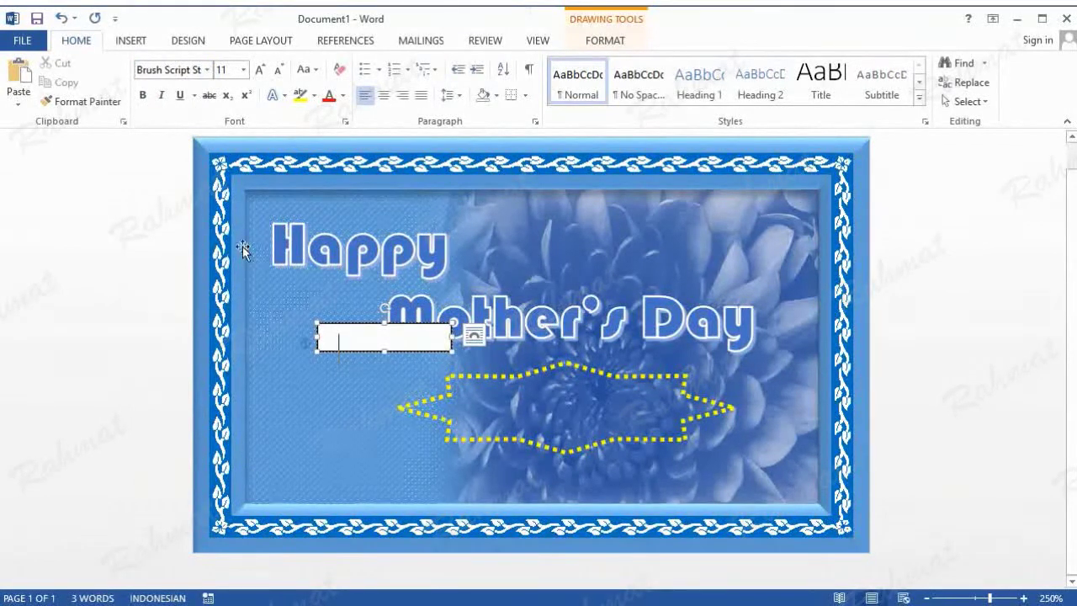
left_click(241, 72)
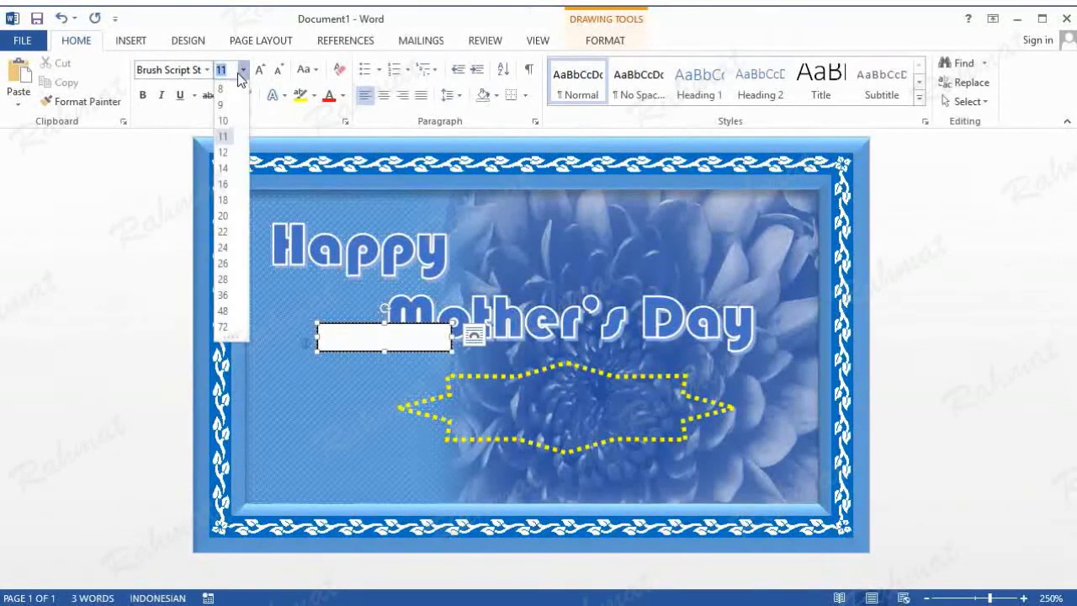
left_click(232, 122)
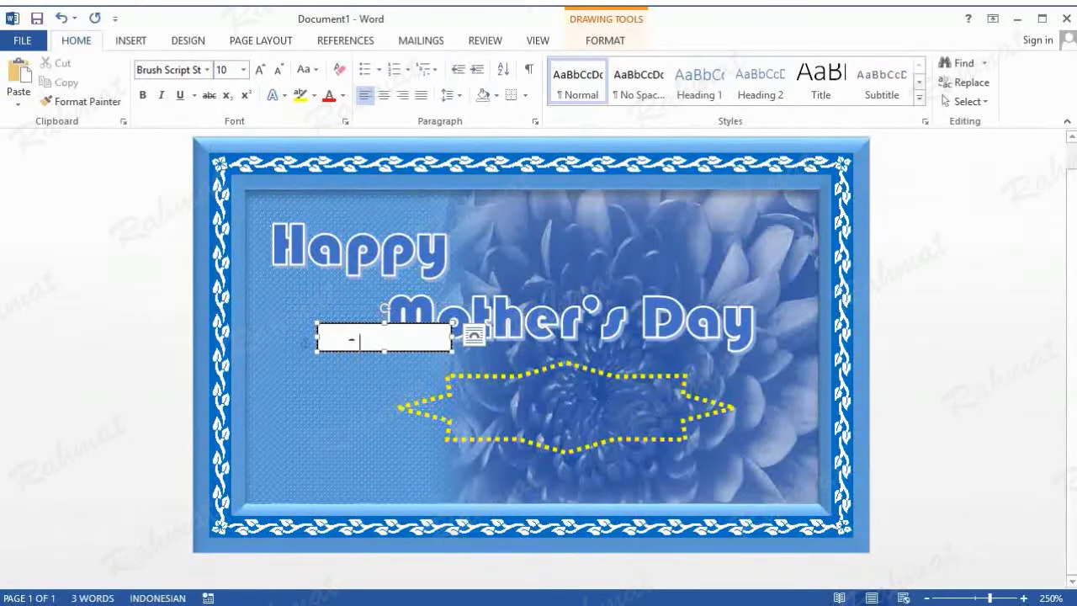
left_click(384, 347)
type("-")
Type 'You Are My' and resize the box to hold it on one line
left_click_drag(384, 351, 380, 419)
type("ou ")
type("Ar")
key("BackSpace")
type("re")
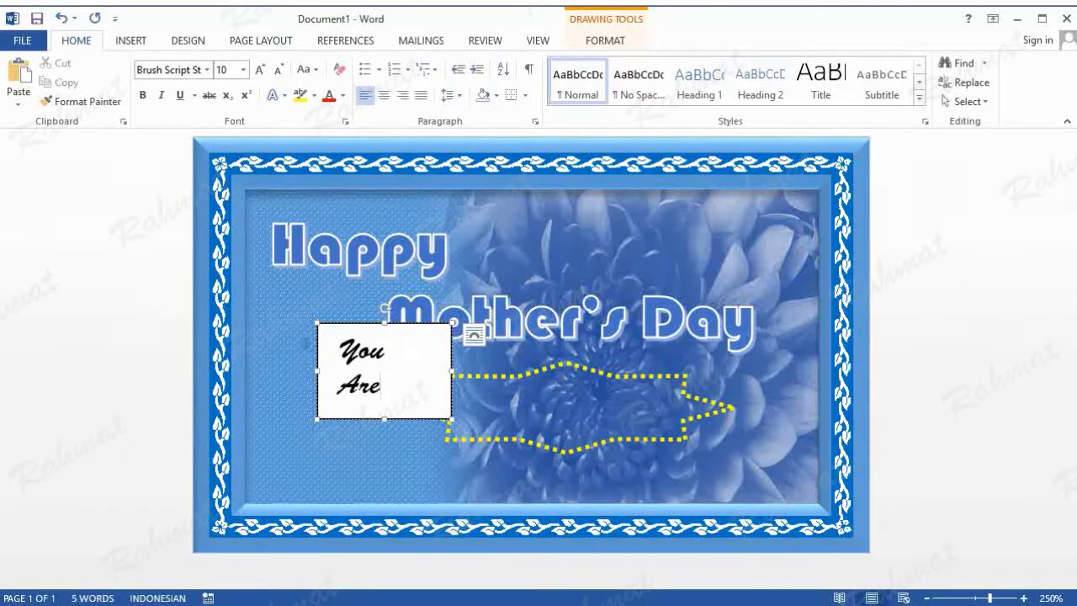
type("Mom")
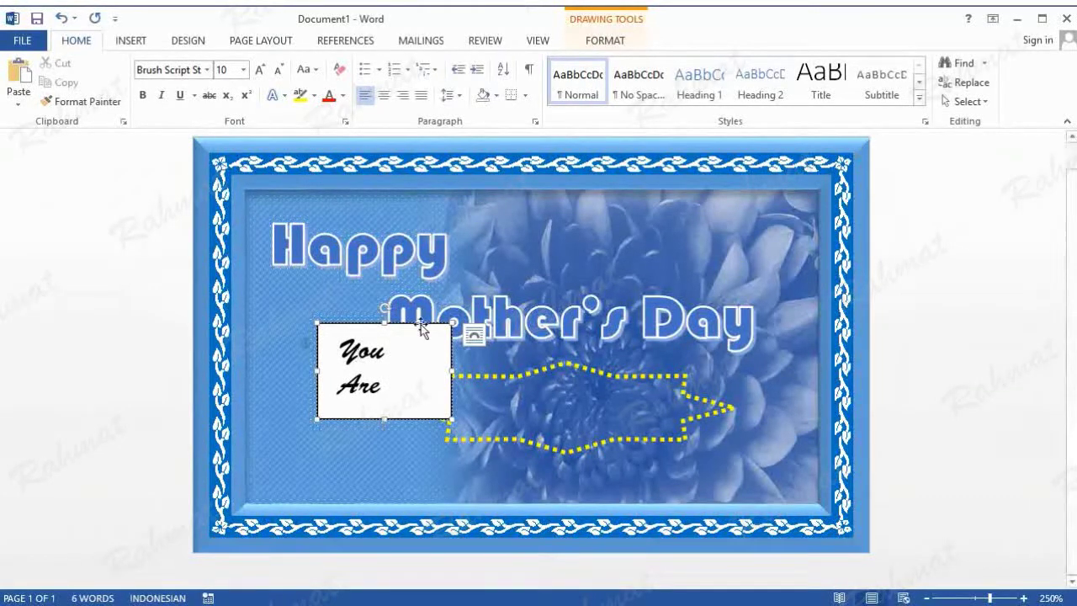
left_click_drag(451, 370, 516, 373)
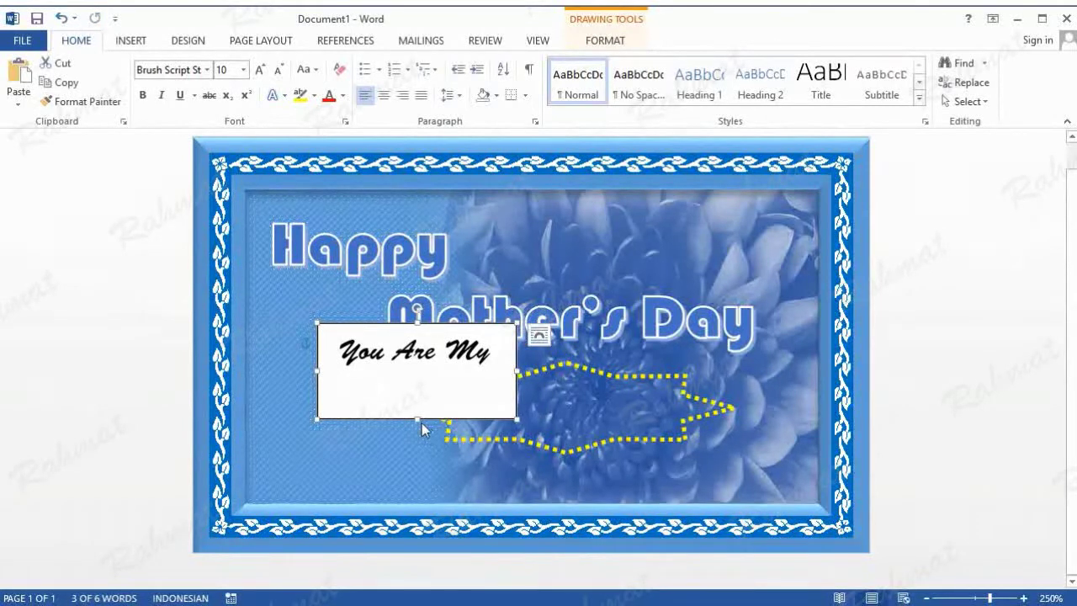
left_click_drag(418, 418, 421, 381)
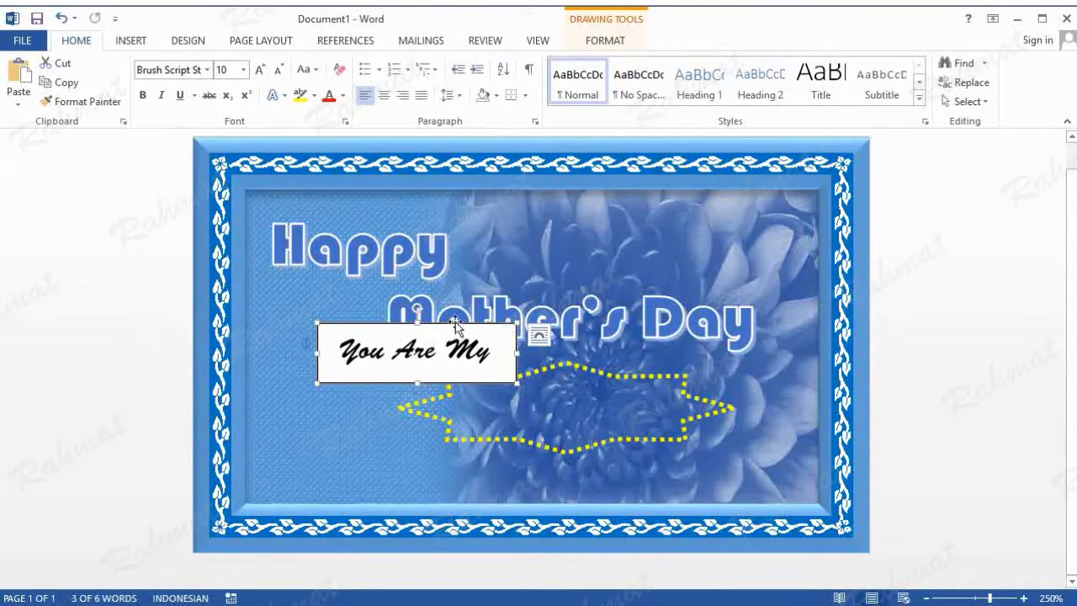
left_click(607, 39)
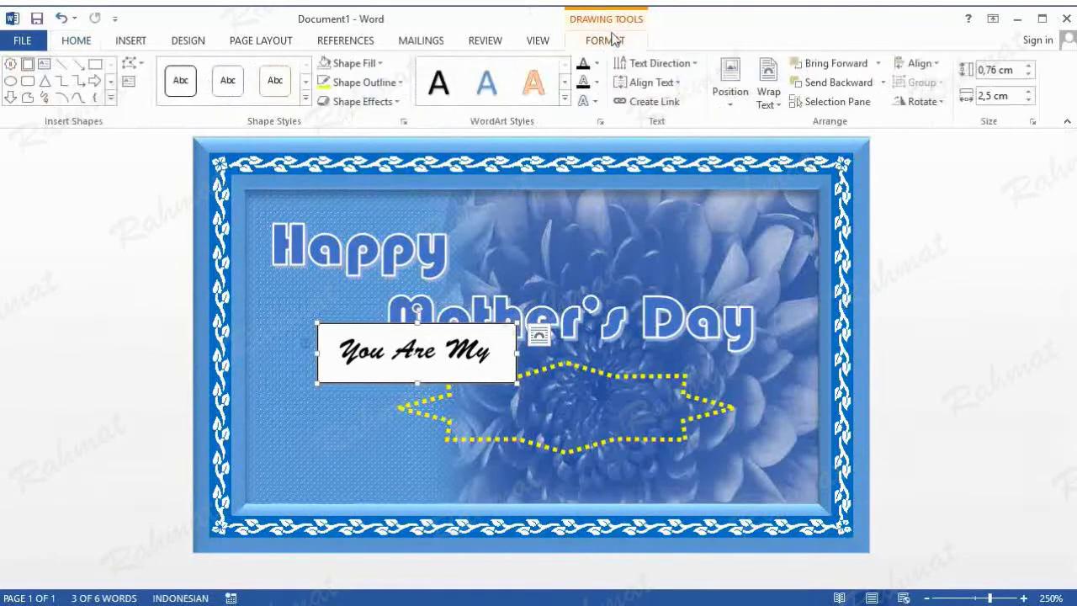
Remove the text box's fill and border and make 'You Are My' white
left_click(380, 63)
left_click(375, 212)
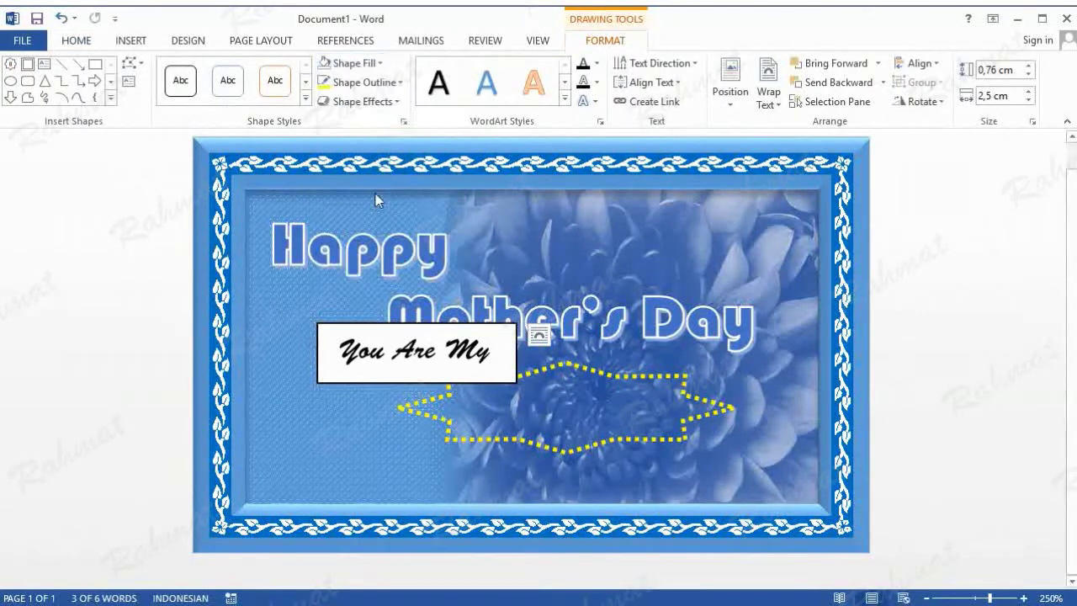
left_click(385, 82)
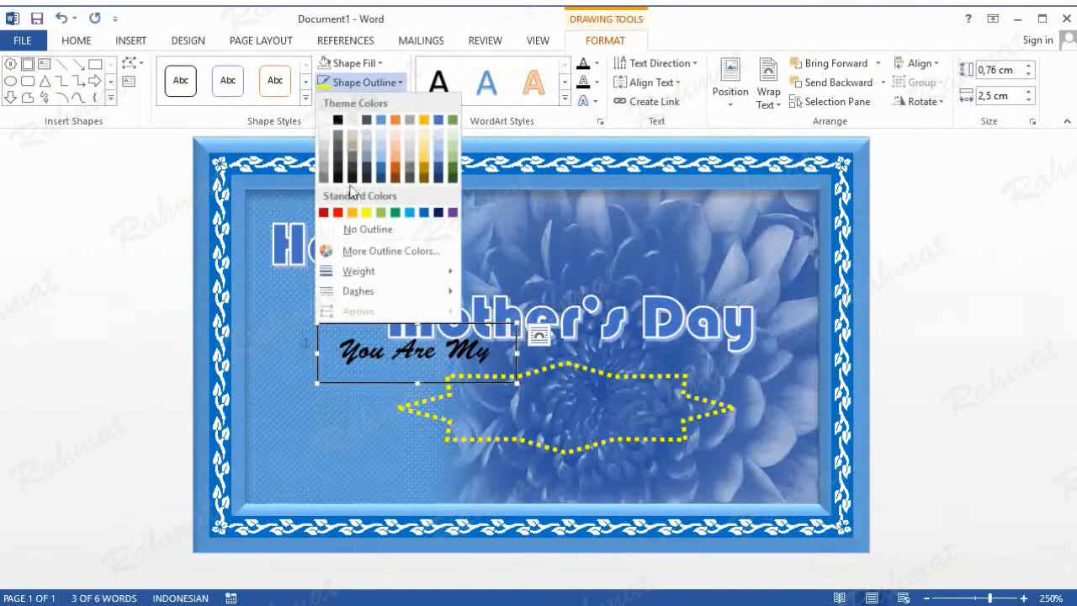
left_click(353, 229)
triple_click(397, 357)
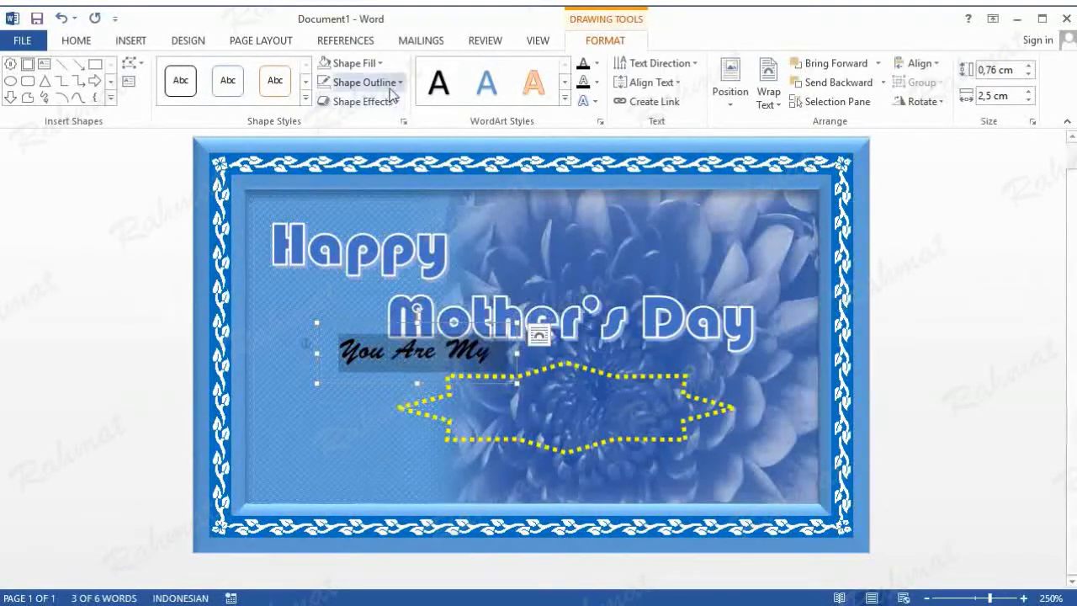
left_click(380, 63)
left_click(593, 81)
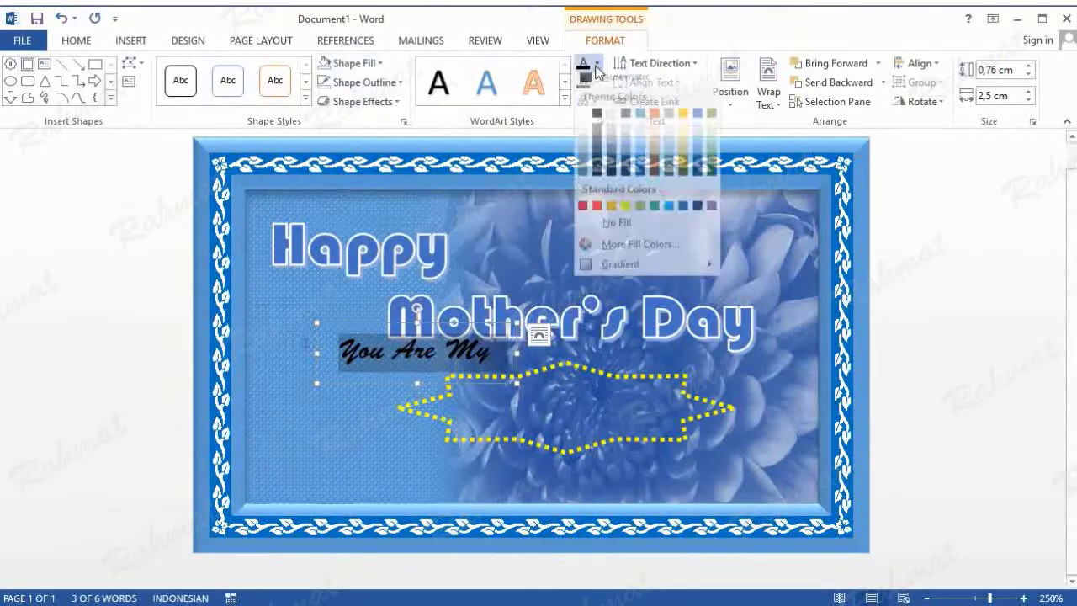
left_click(586, 120)
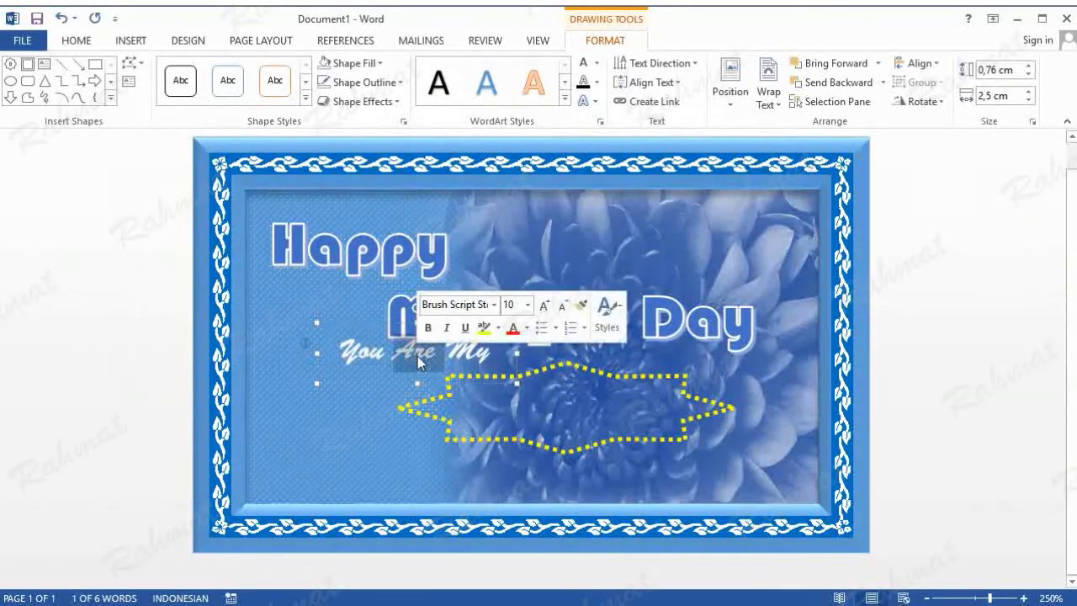
Widen the box to fit 'You Are My' and centre it in the star banner
left_click(75, 41)
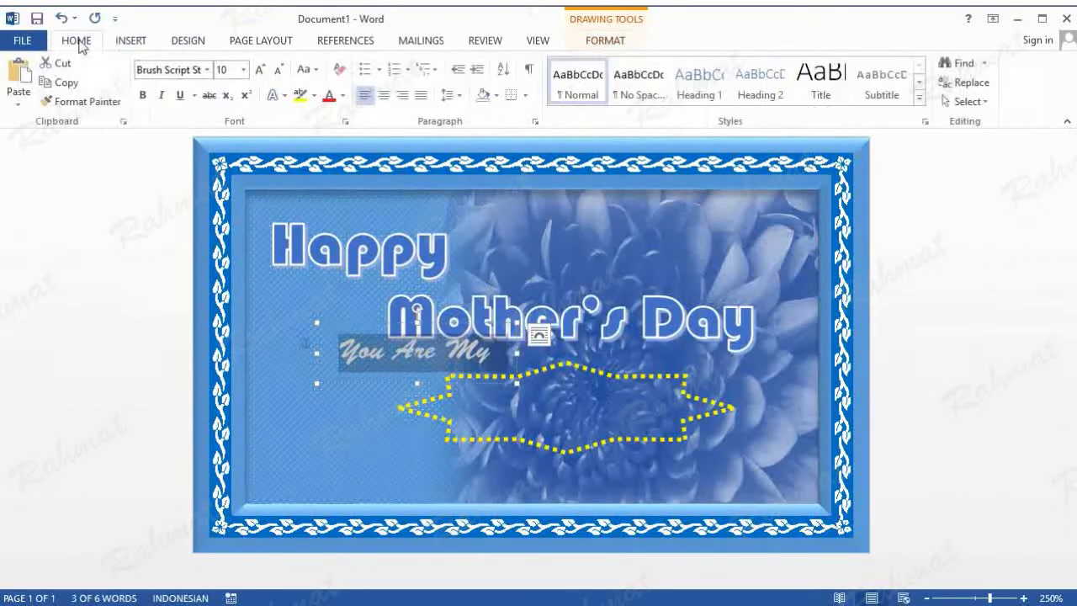
left_click(142, 95)
left_click(418, 353)
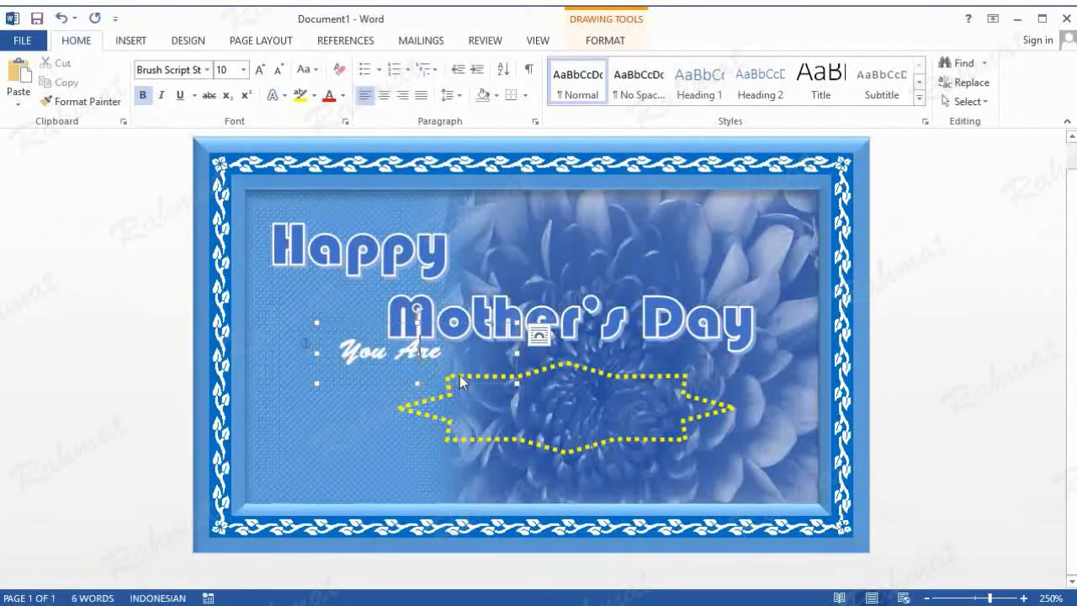
left_click_drag(514, 355, 553, 355)
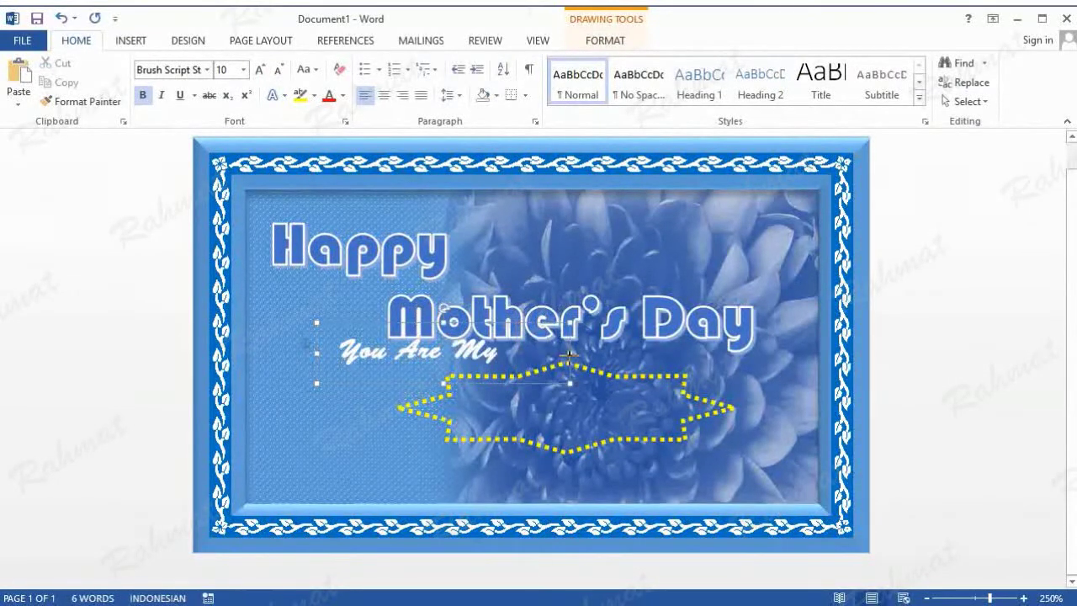
triple_click(436, 349)
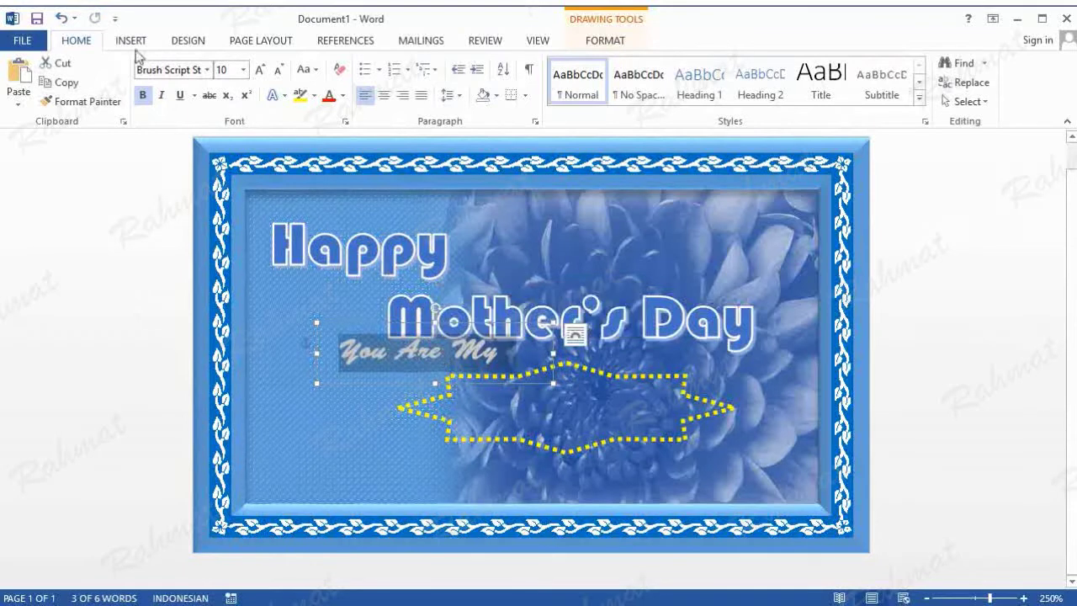
left_click(142, 95)
left_click_drag(400, 322, 553, 369)
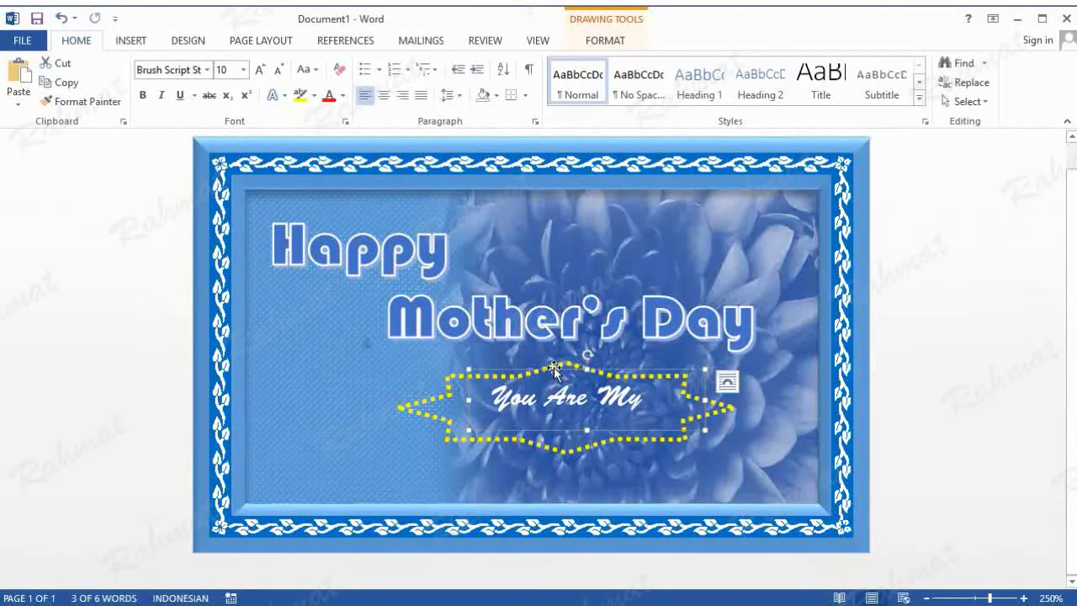
key("ctrl+Up")
key("ctrl+Up")
key("ctrl+Up")
key("ctrl+Up")
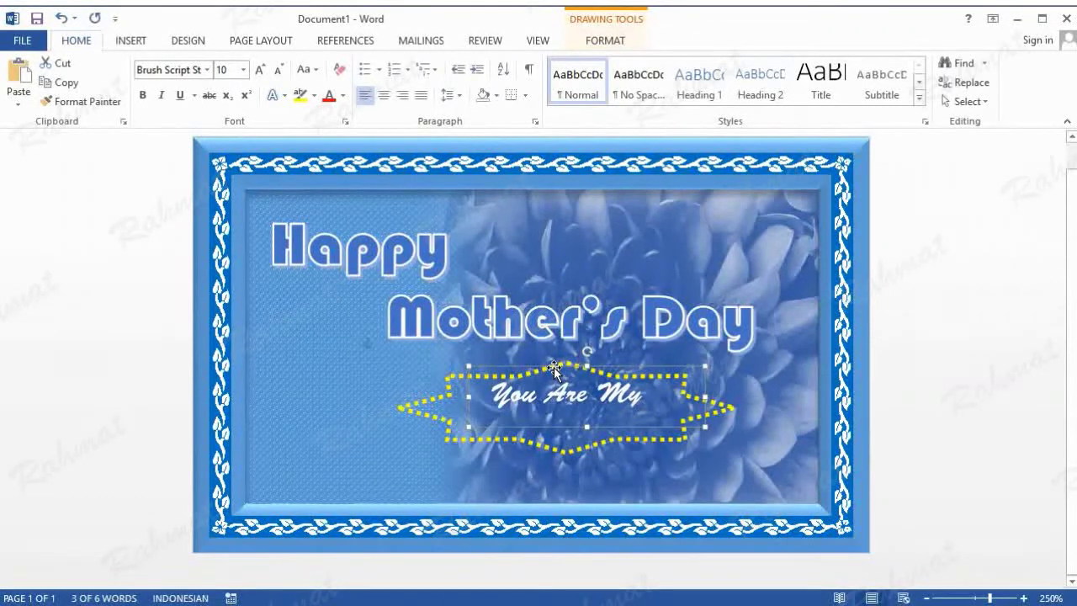
Draw a new text box to the left of the star banner
left_click(302, 320)
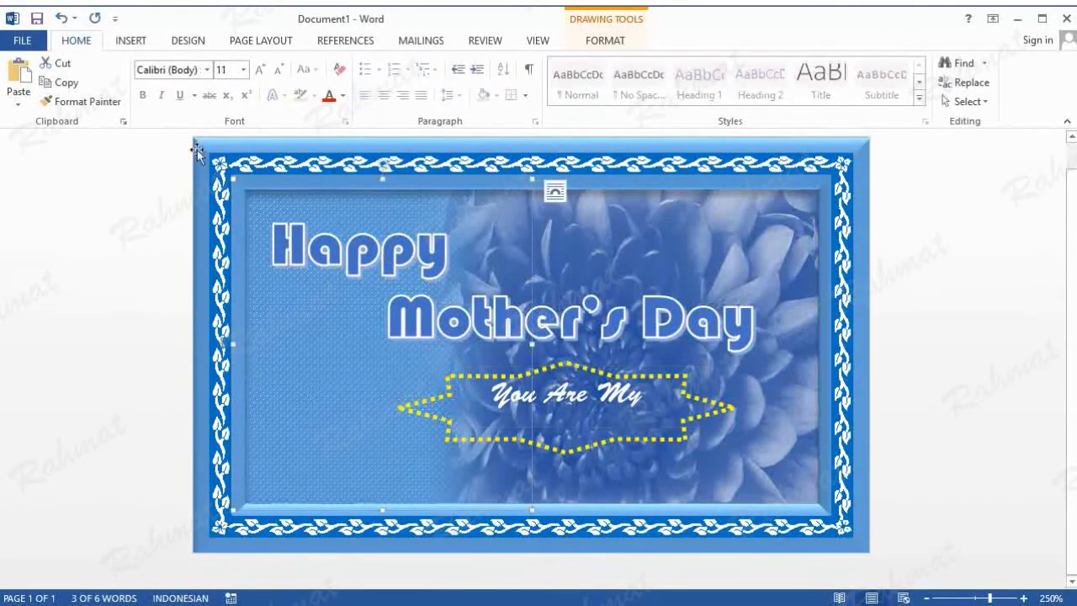
left_click(131, 40)
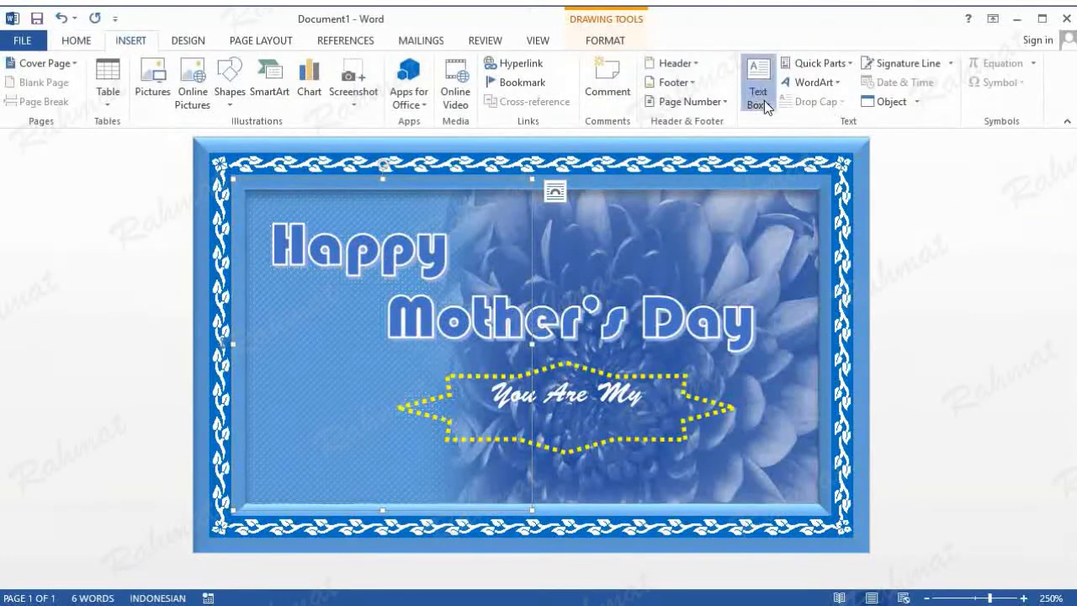
left_click(764, 100)
left_click(772, 540)
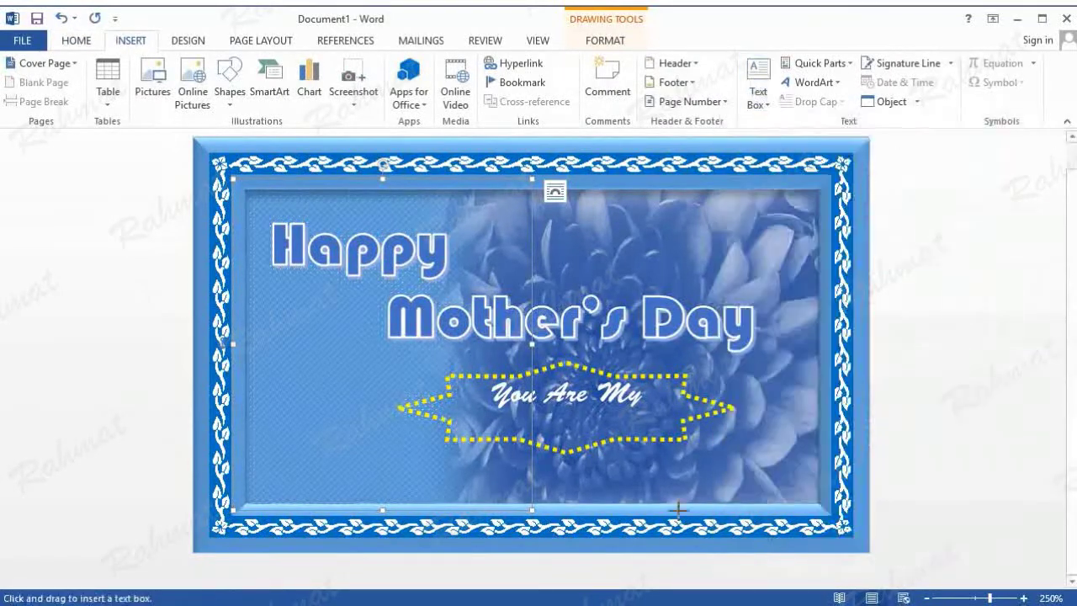
left_click_drag(284, 340, 470, 405)
Type 'Inspiration' in Bauhaus 93 size 11 and widen the box to fit
left_click(82, 42)
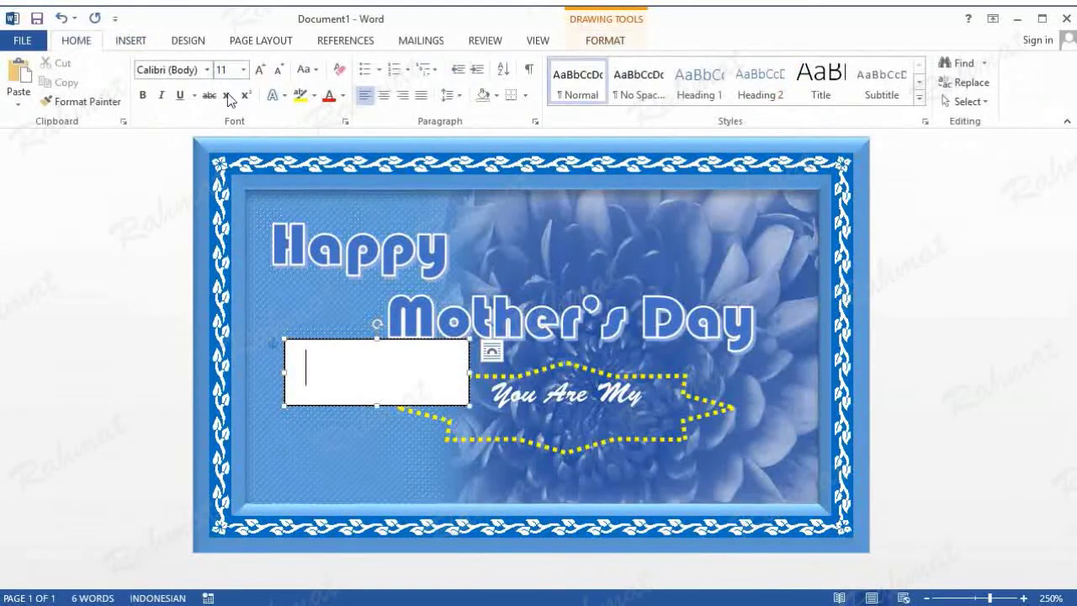
left_click(207, 70)
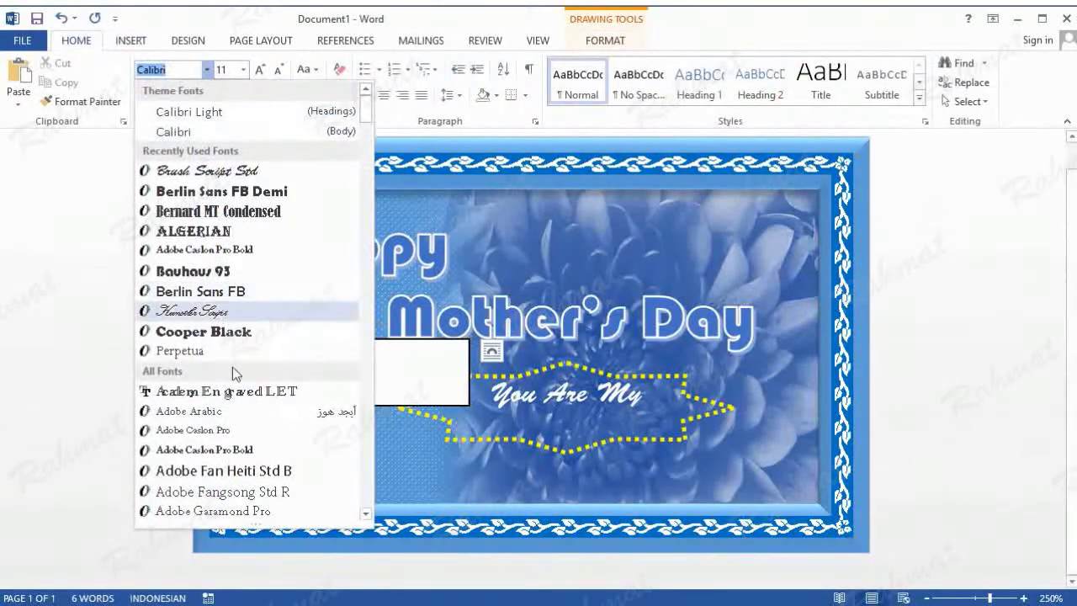
scroll(260, 421, "down", 4)
scroll(270, 432, "down", 3)
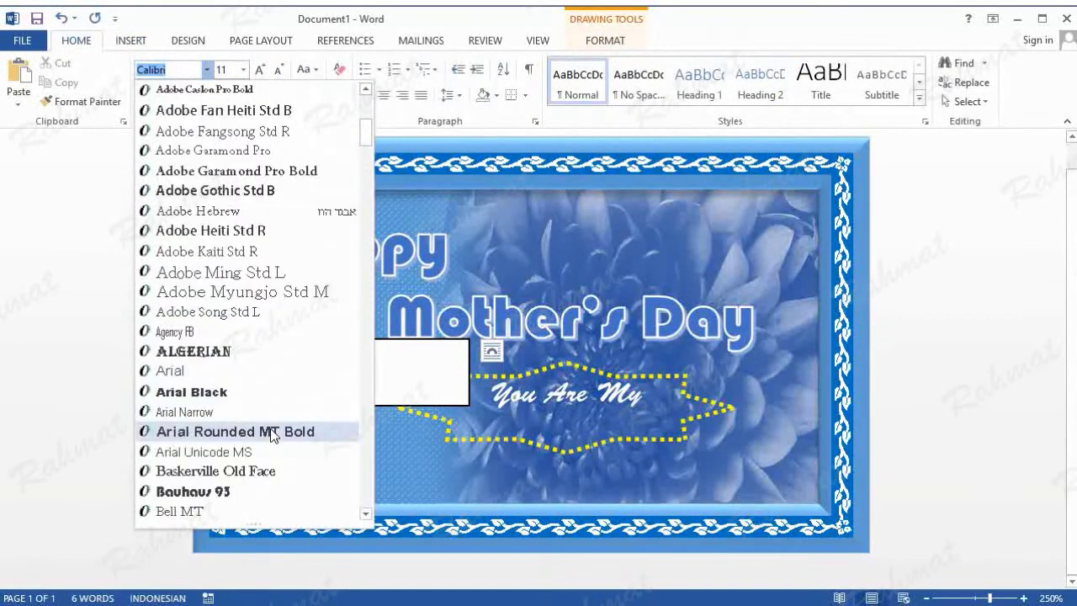
left_click(235, 491)
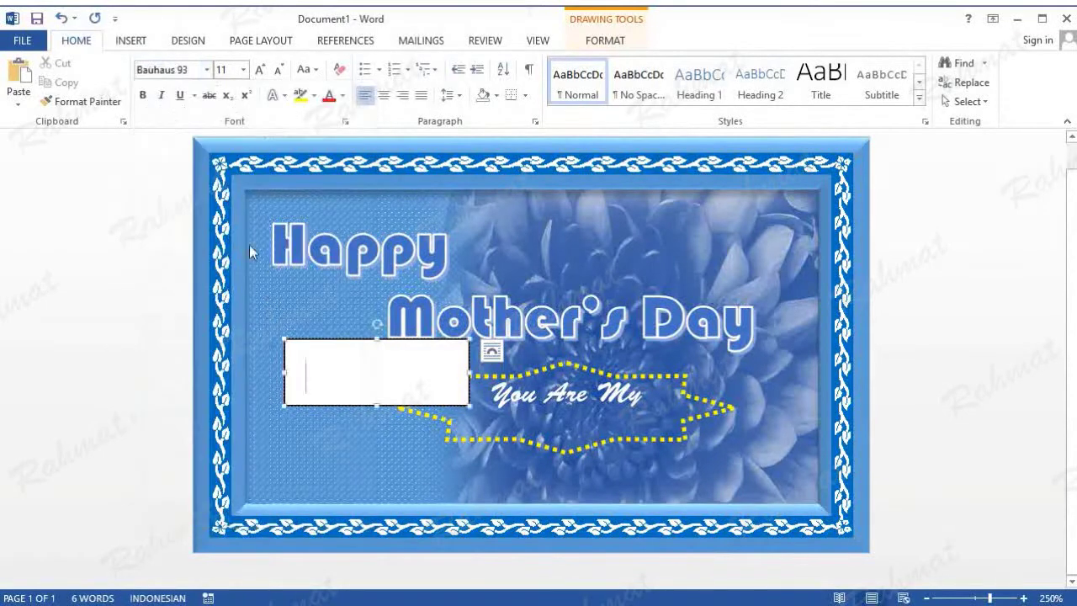
left_click(242, 70)
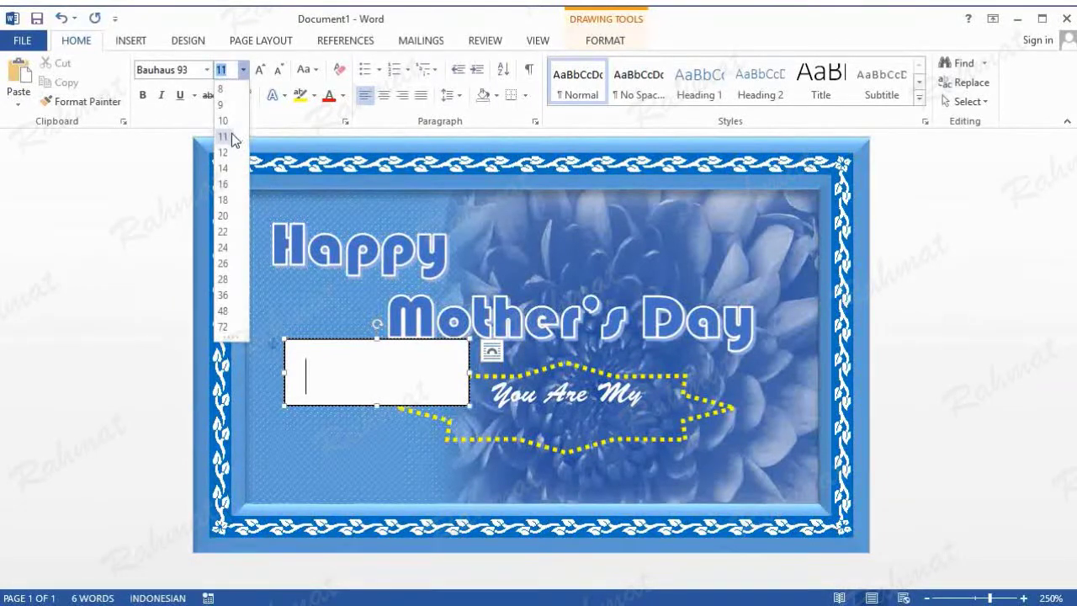
left_click(233, 134)
type("Inspiratio")
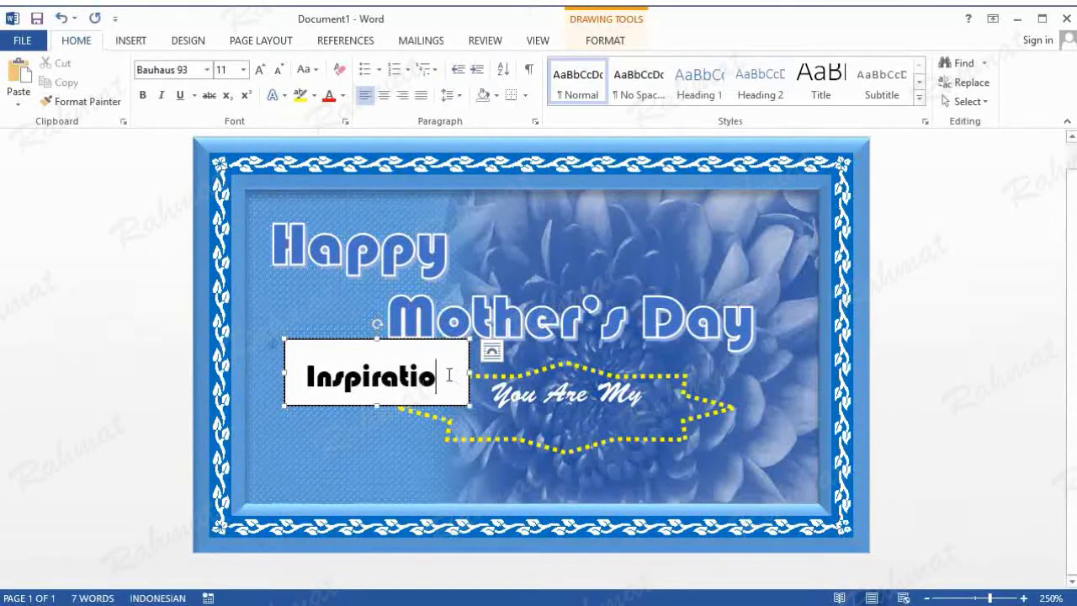
left_click_drag(468, 372, 498, 370)
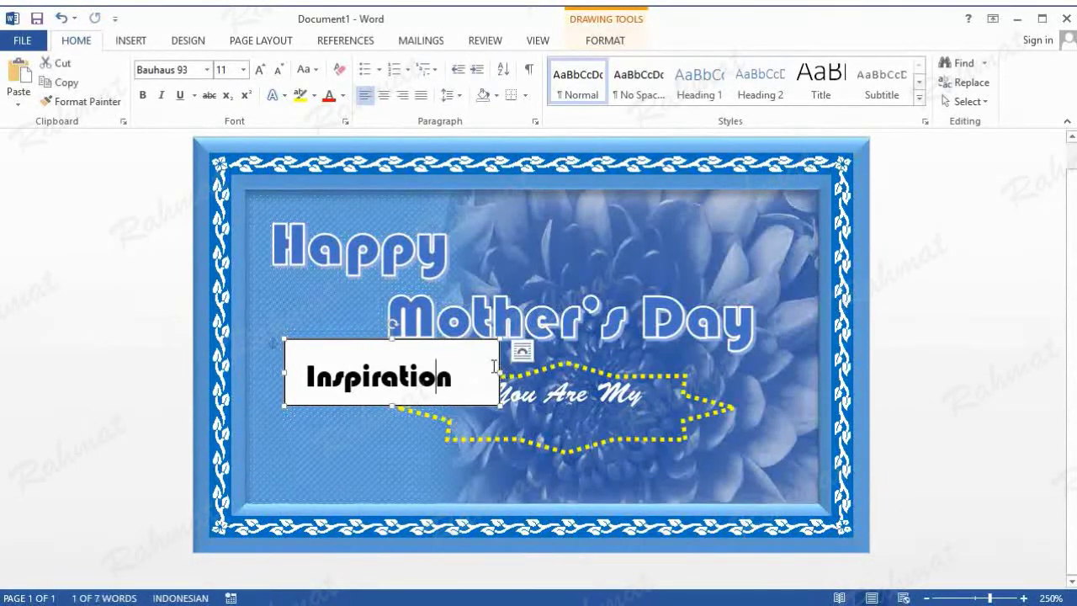
Remove the Inspiration box's fill and outline, and make the word Inspiration white
left_click(604, 40)
left_click(380, 64)
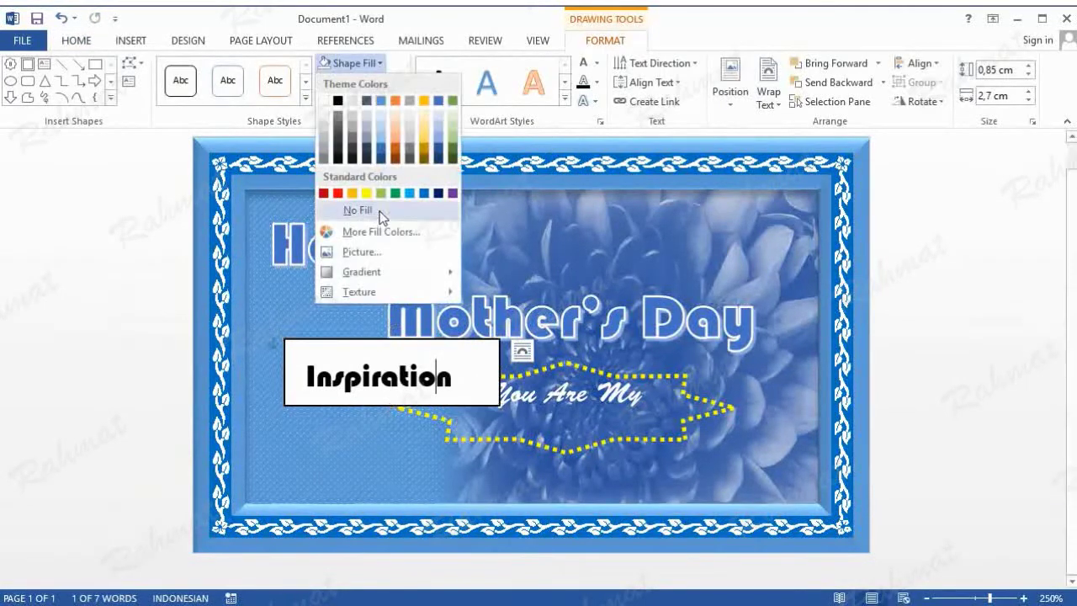
left_click(378, 213)
left_click(389, 83)
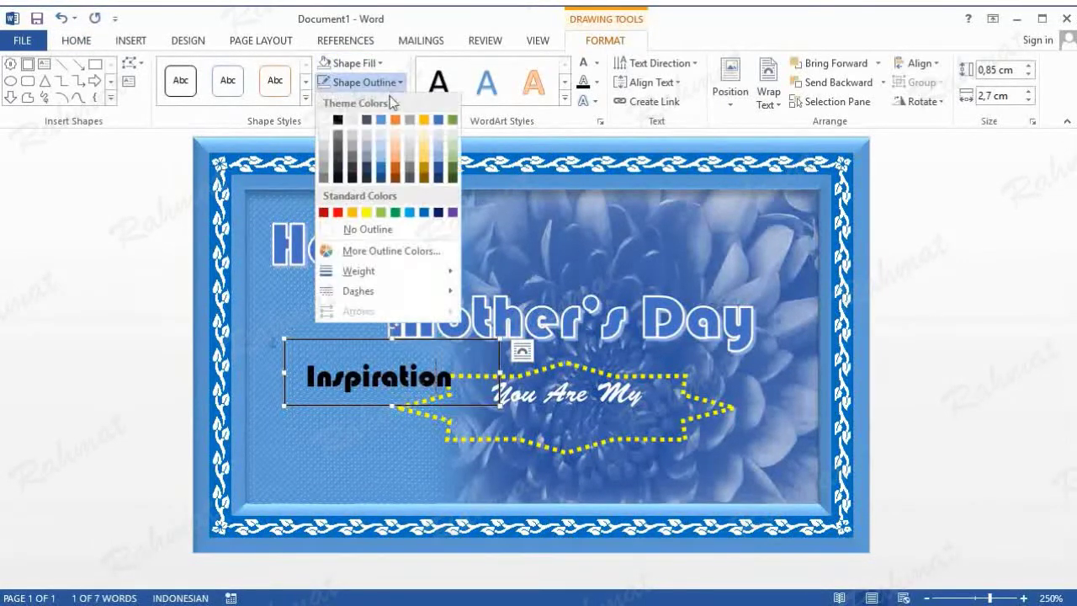
left_click(380, 230)
double_click(346, 379)
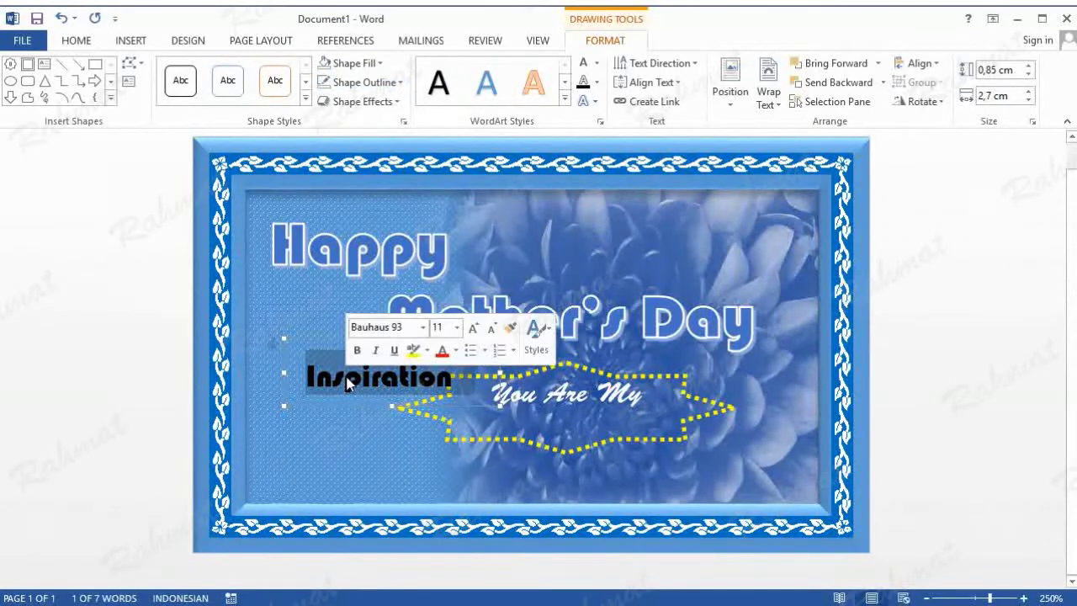
left_click(597, 64)
left_click(579, 126)
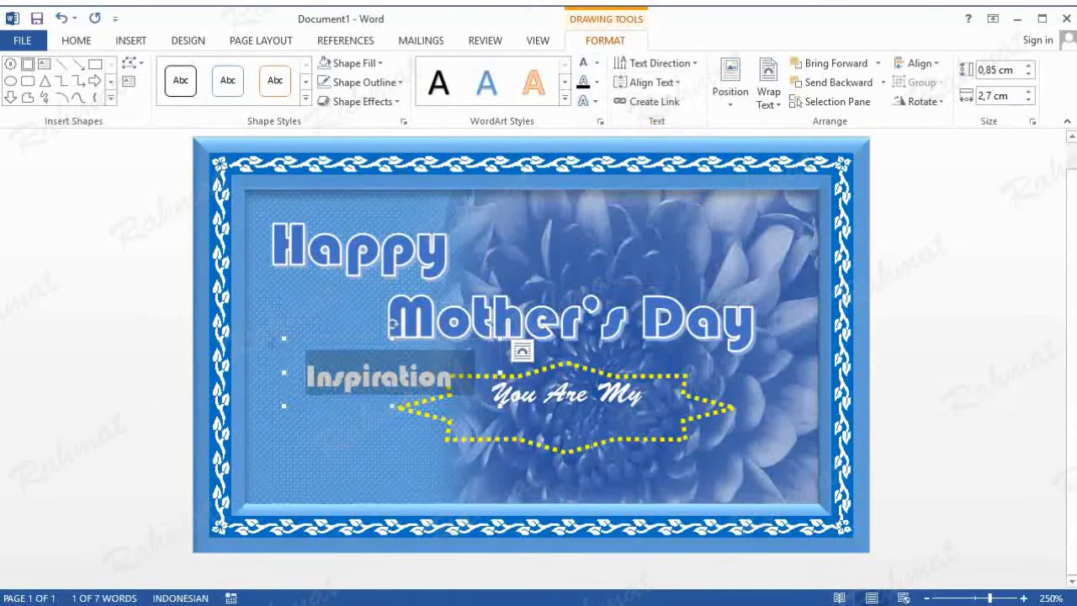
left_click(436, 351)
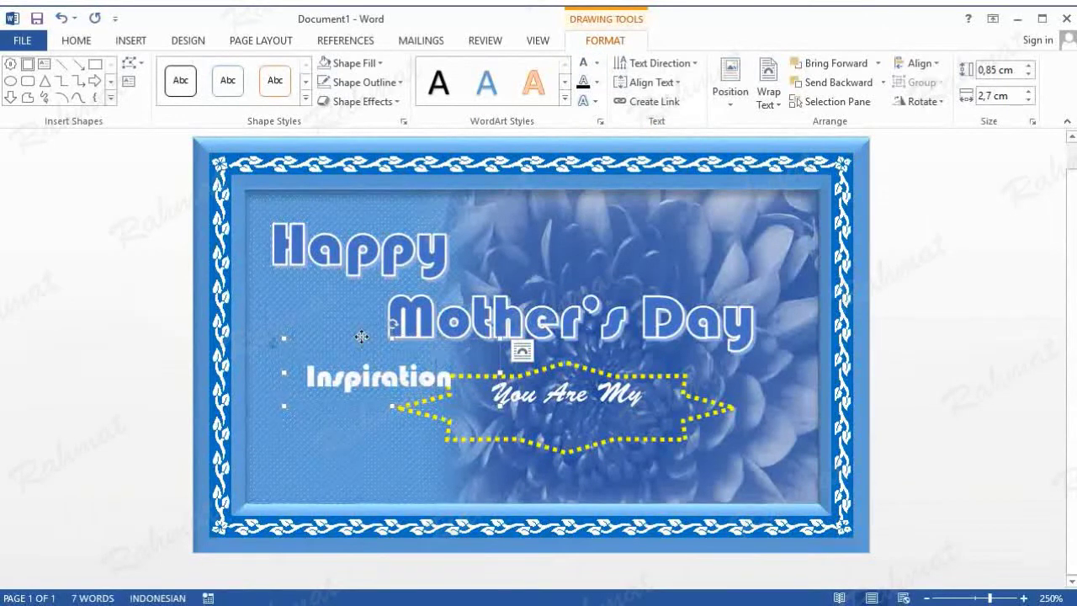
Drag and nudge the Inspiration box into the star, centred under 'You Are My'
left_click_drag(356, 342, 558, 373)
left_click_drag(556, 376, 555, 384)
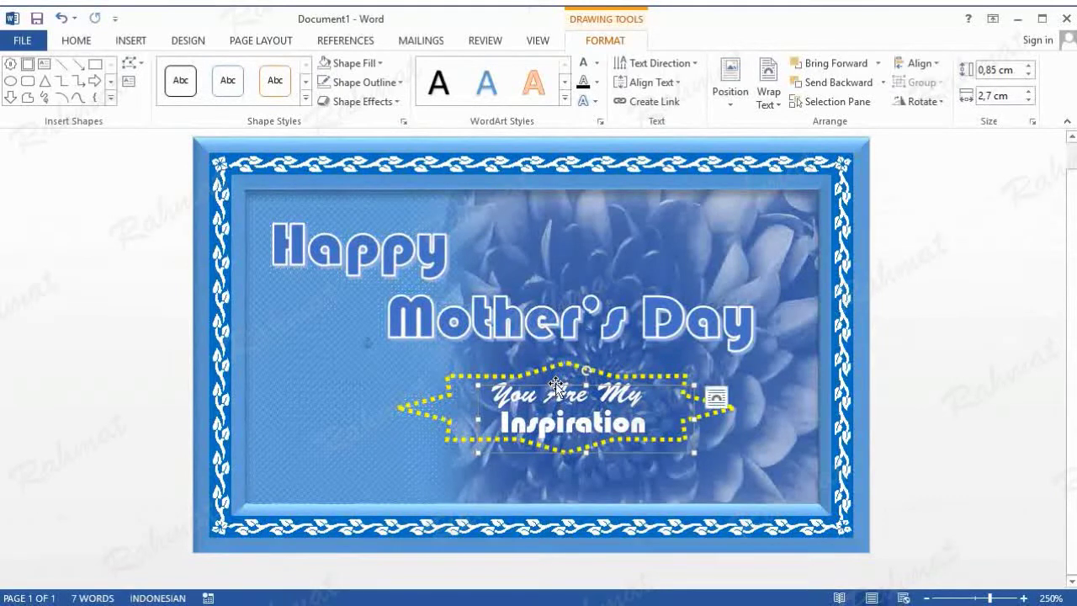
left_click_drag(555, 384, 559, 385)
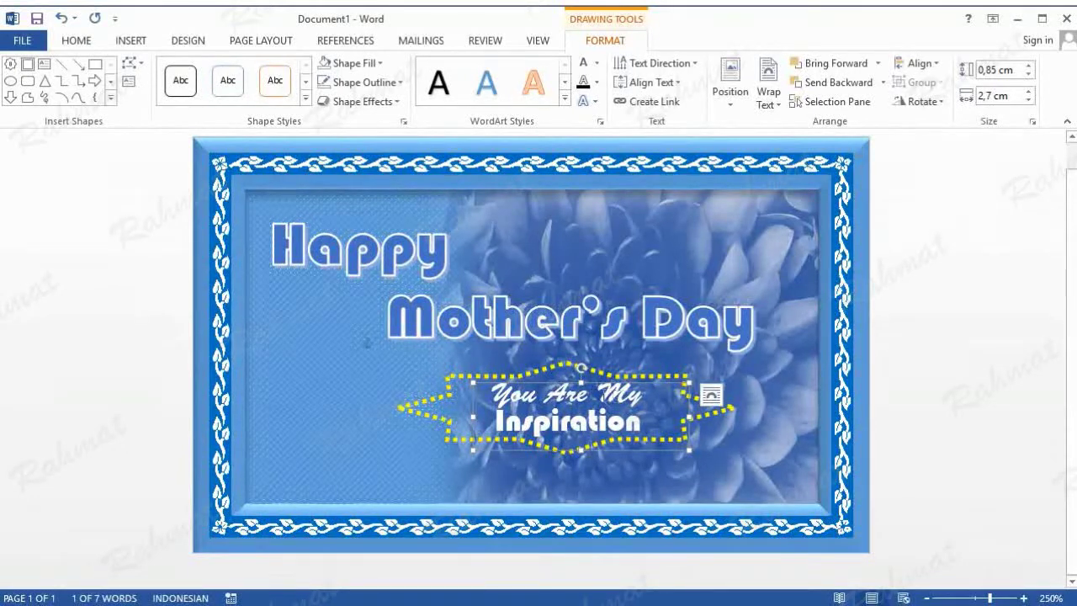
left_click(698, 392)
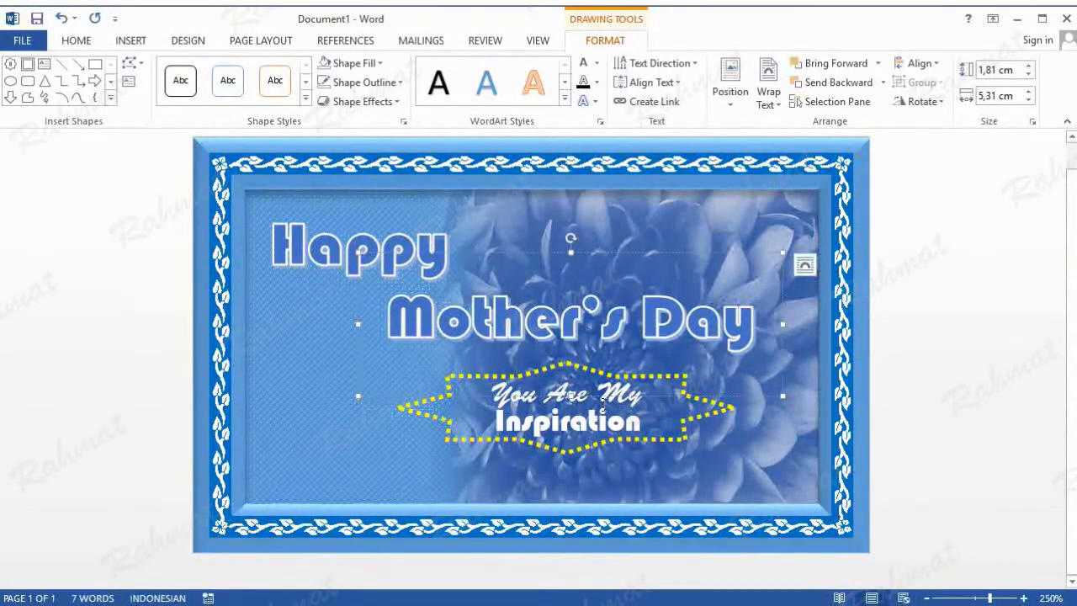
left_click(602, 407)
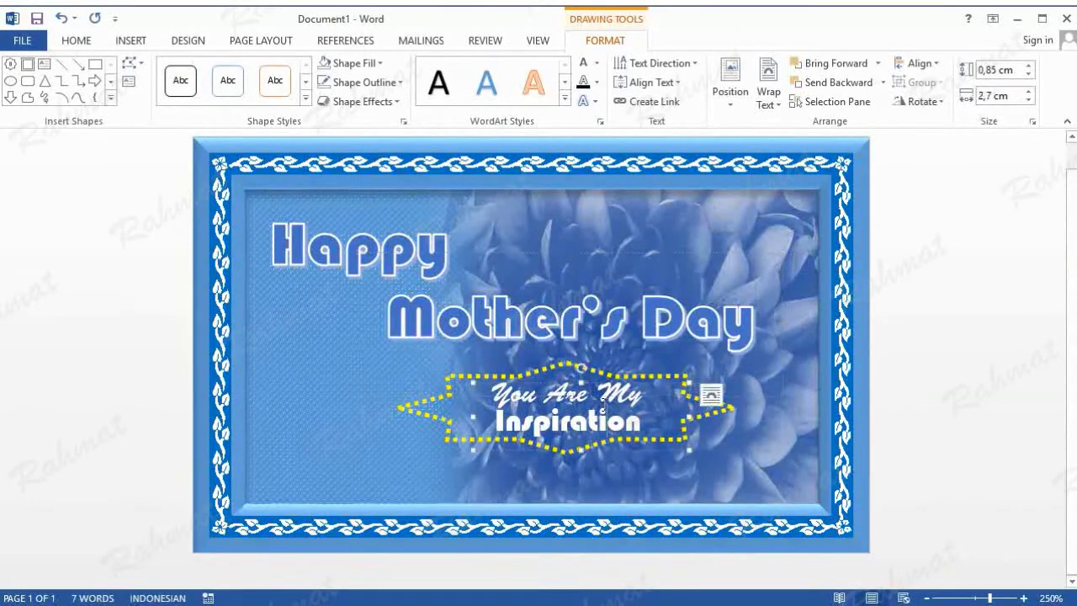
left_click(548, 381)
key("ctrl+Right")
key("ctrl+Down")
key("ctrl+Left")
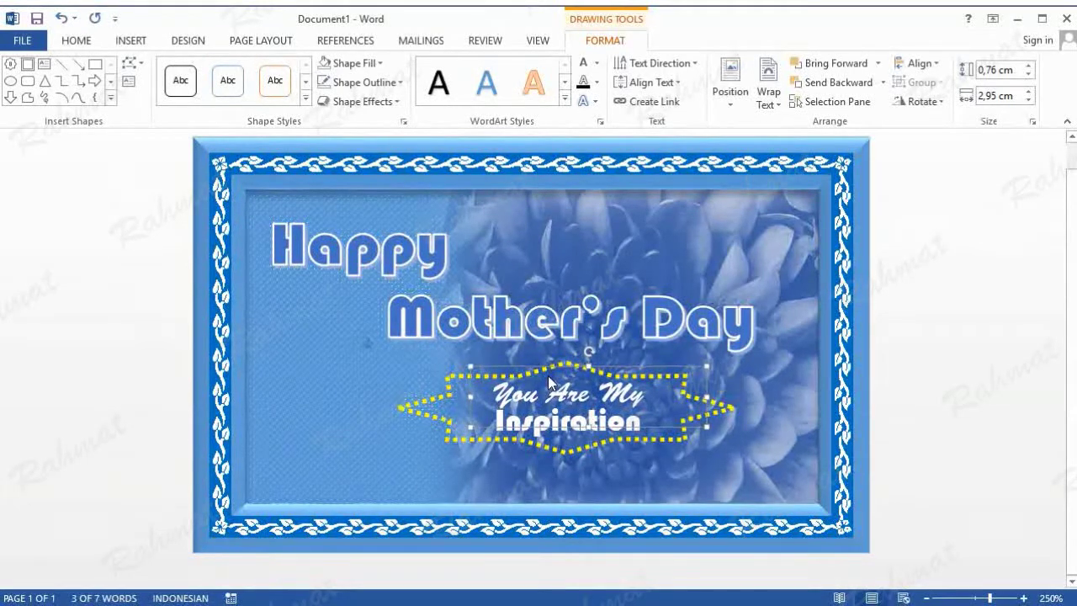
key("ctrl+Left")
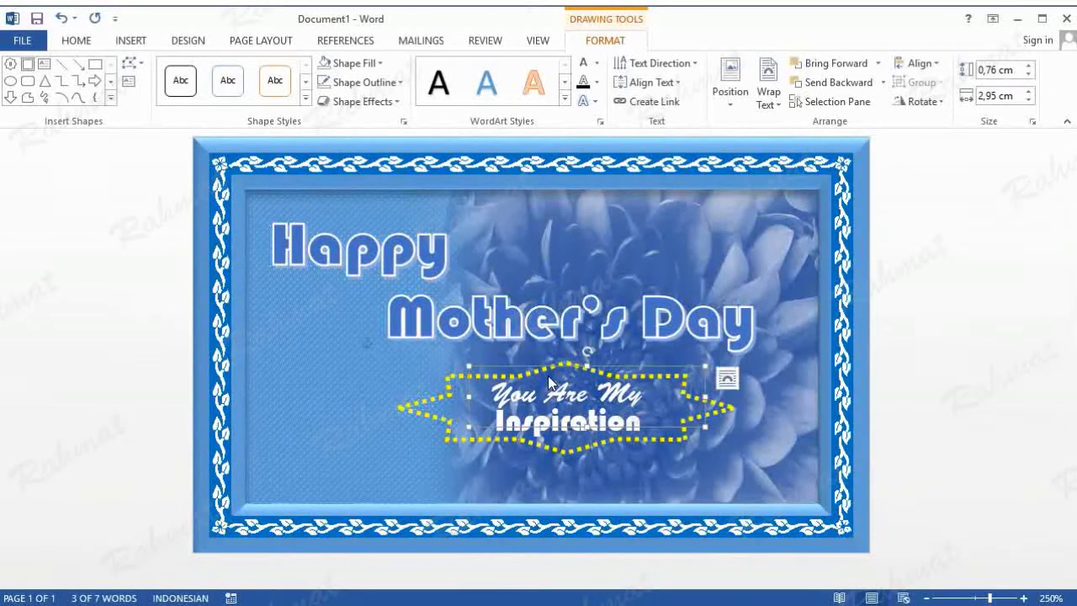
left_click(909, 377)
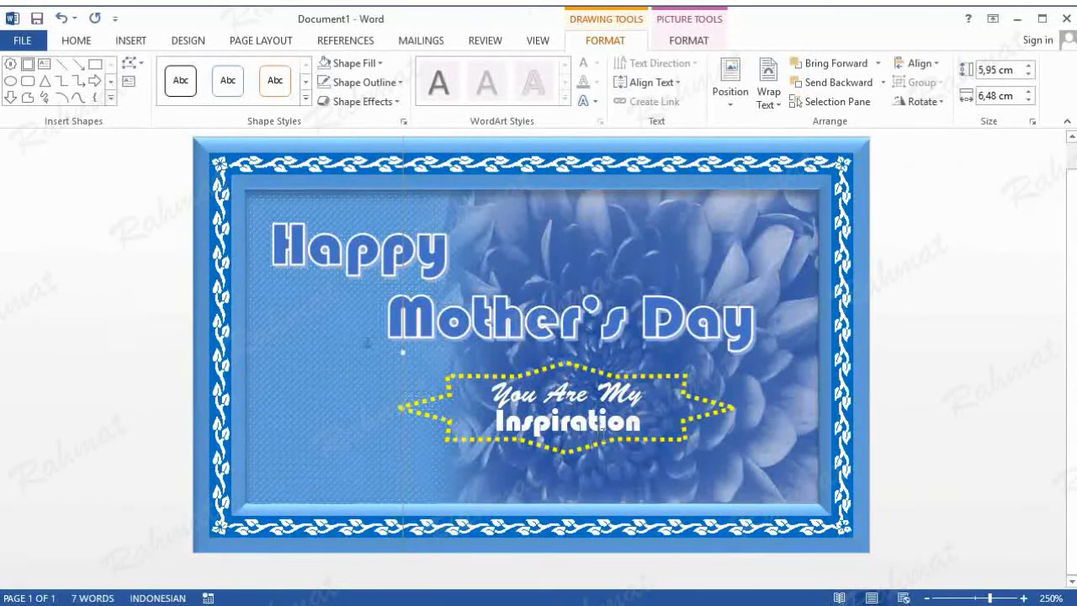
Draw a heart shape beside Happy and size it 0,37 × 0,37 cm
left_click(130, 40)
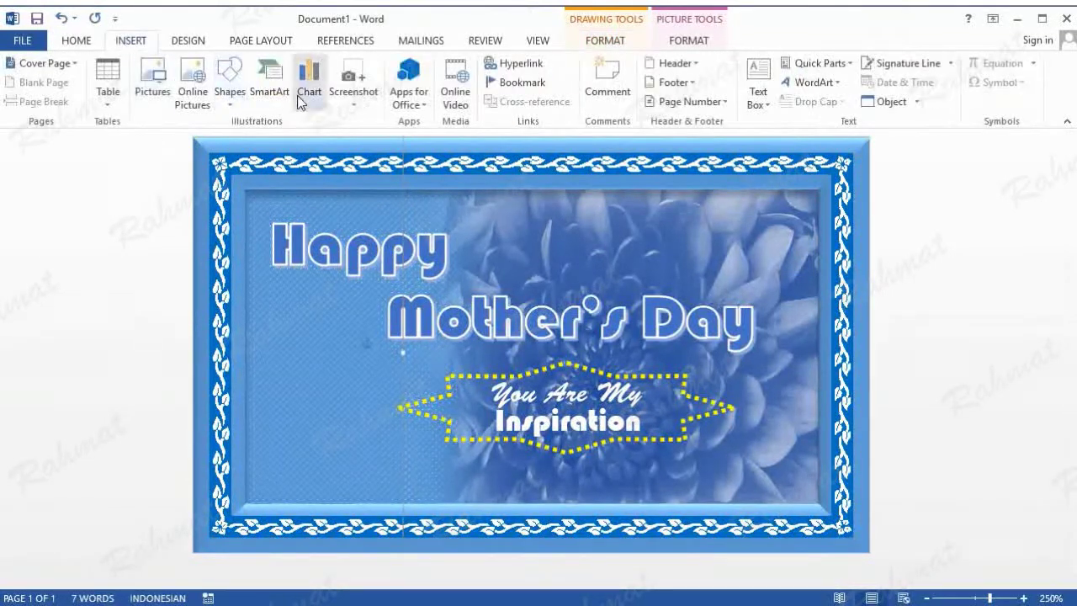
left_click(234, 104)
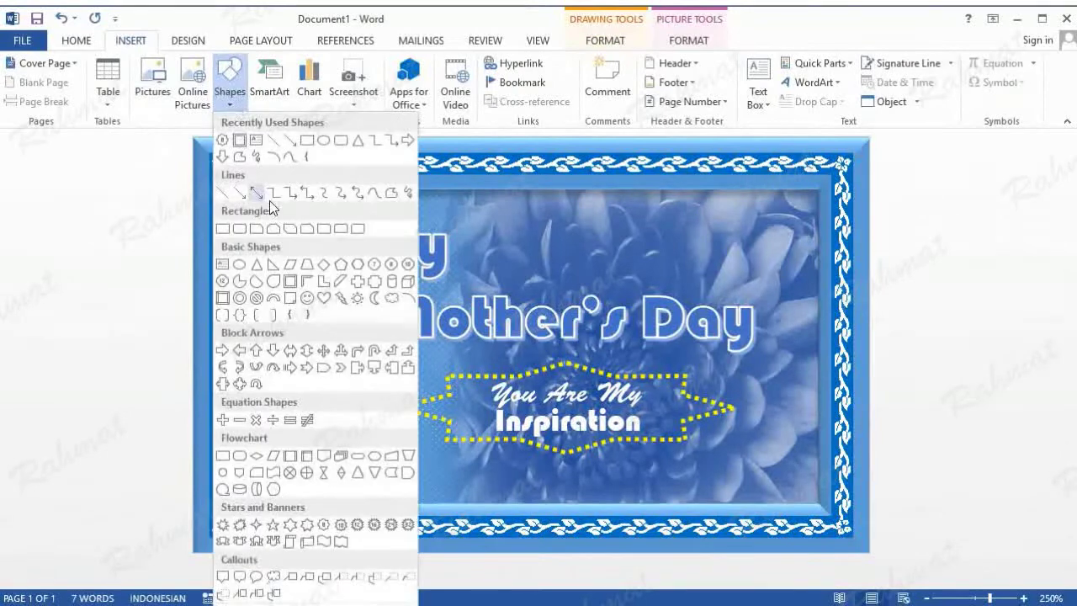
left_click(322, 299)
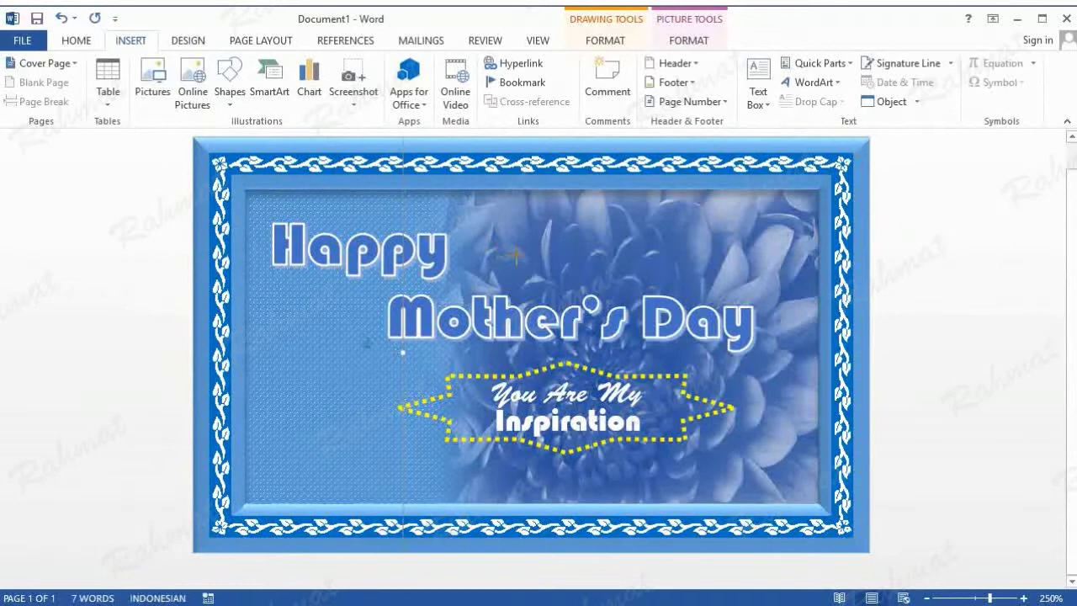
left_click_drag(531, 274, 495, 252)
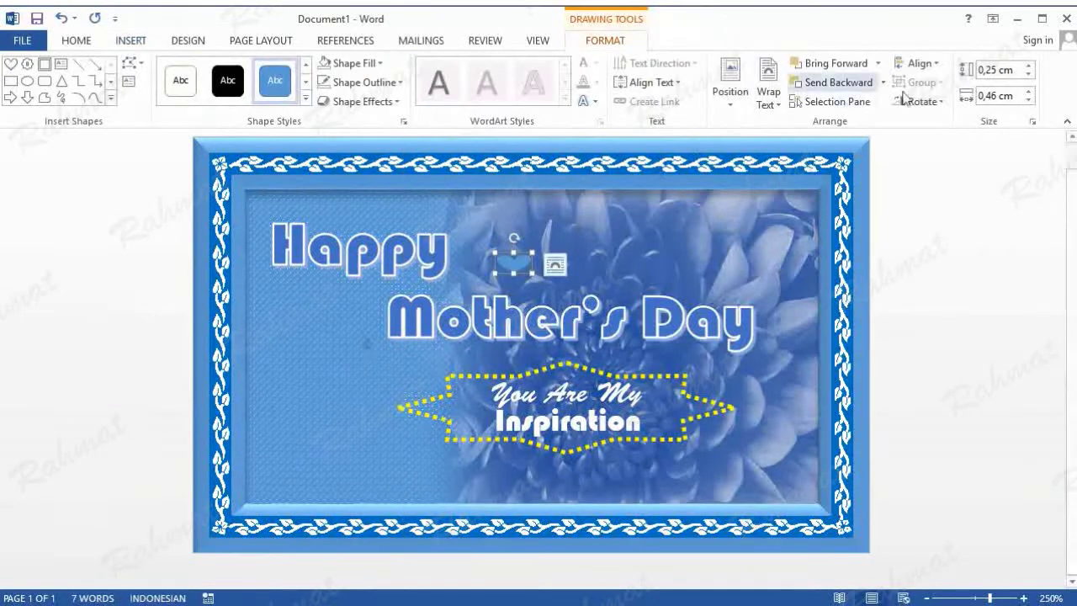
left_click(992, 72)
left_click(996, 71)
type("37")
double_click(999, 97)
type("37")
key("Return")
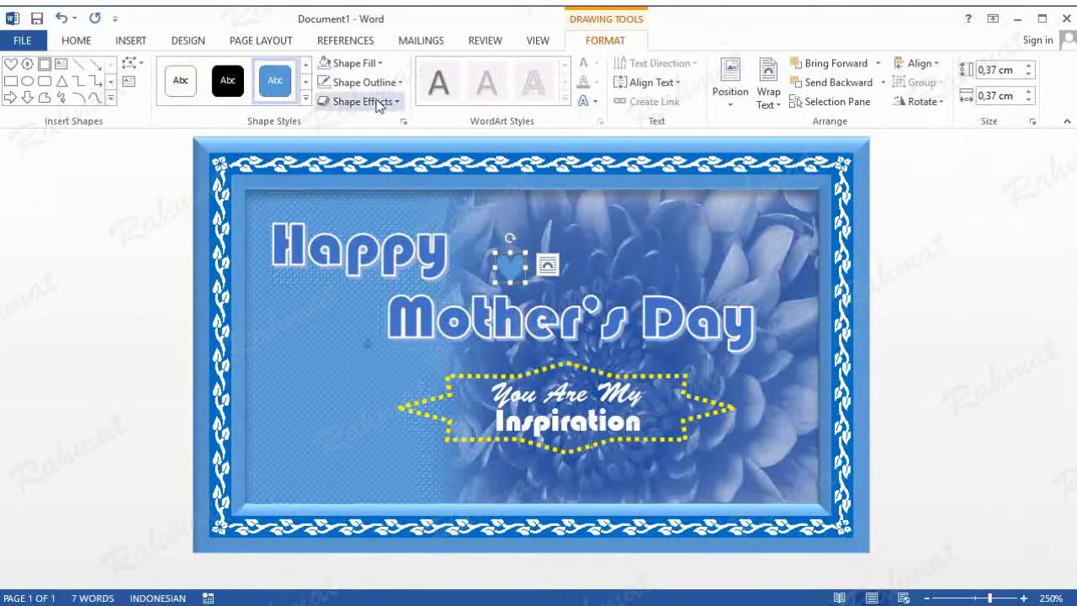
Fill the heart pink, apply a preset bevel, and place it right after Happy
left_click(354, 63)
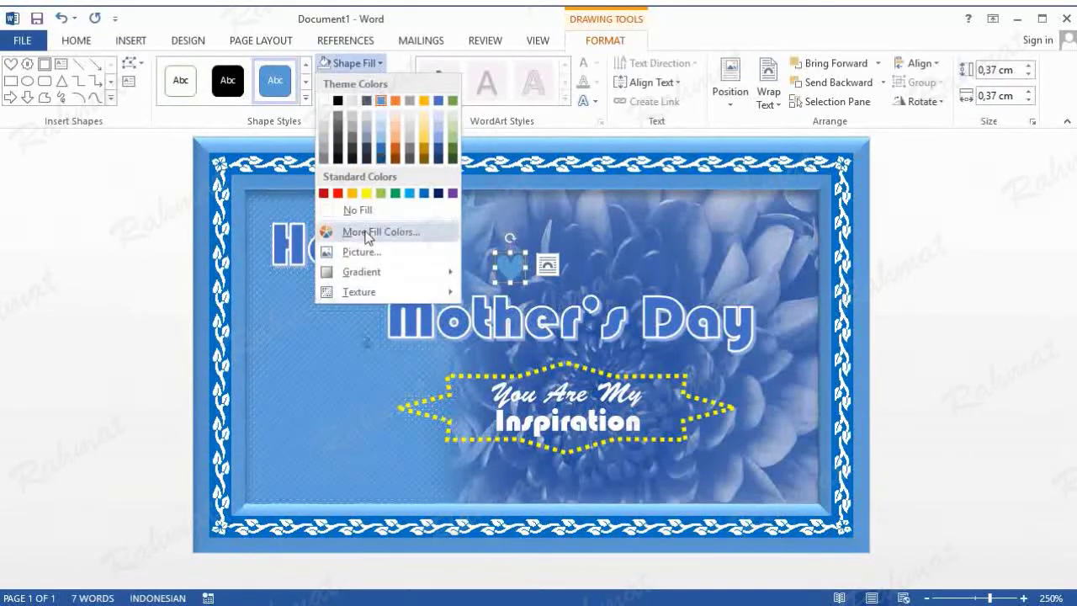
left_click(367, 232)
left_click(441, 166)
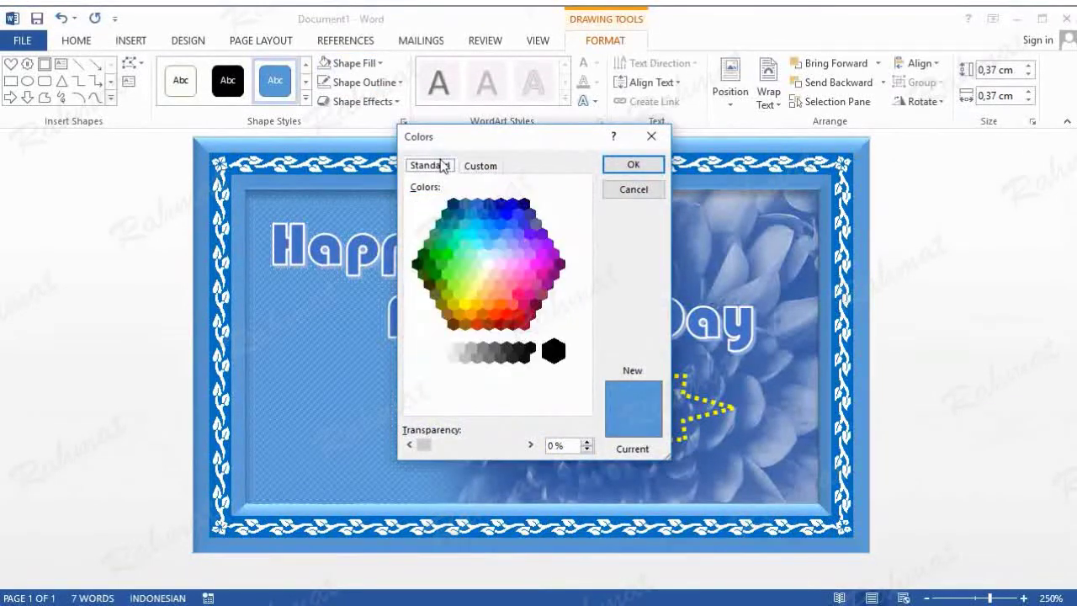
left_click(517, 290)
left_click(632, 164)
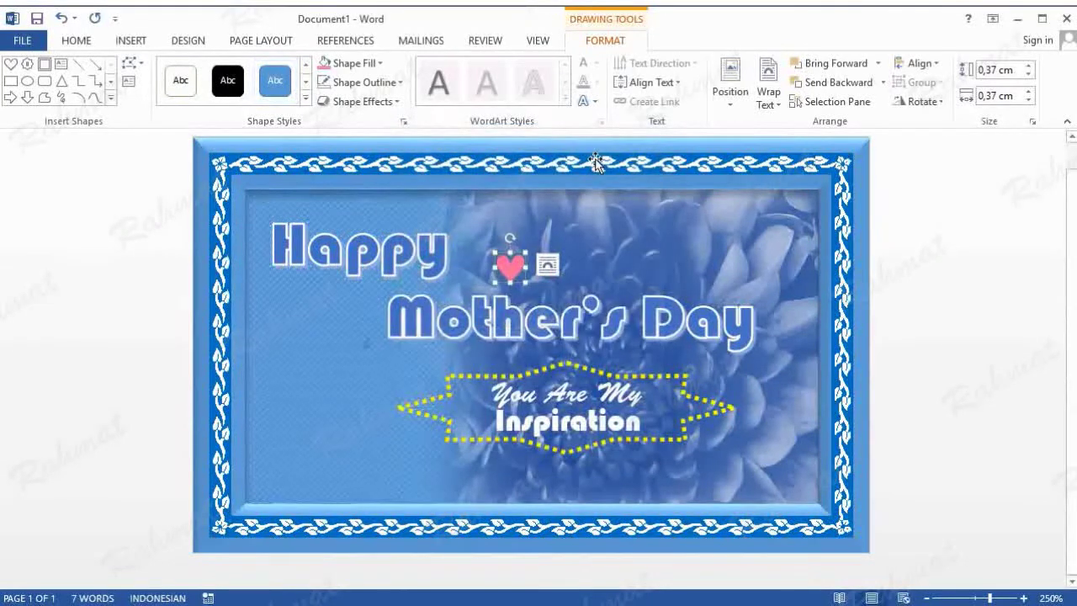
left_click(368, 102)
mouse_move(389, 147)
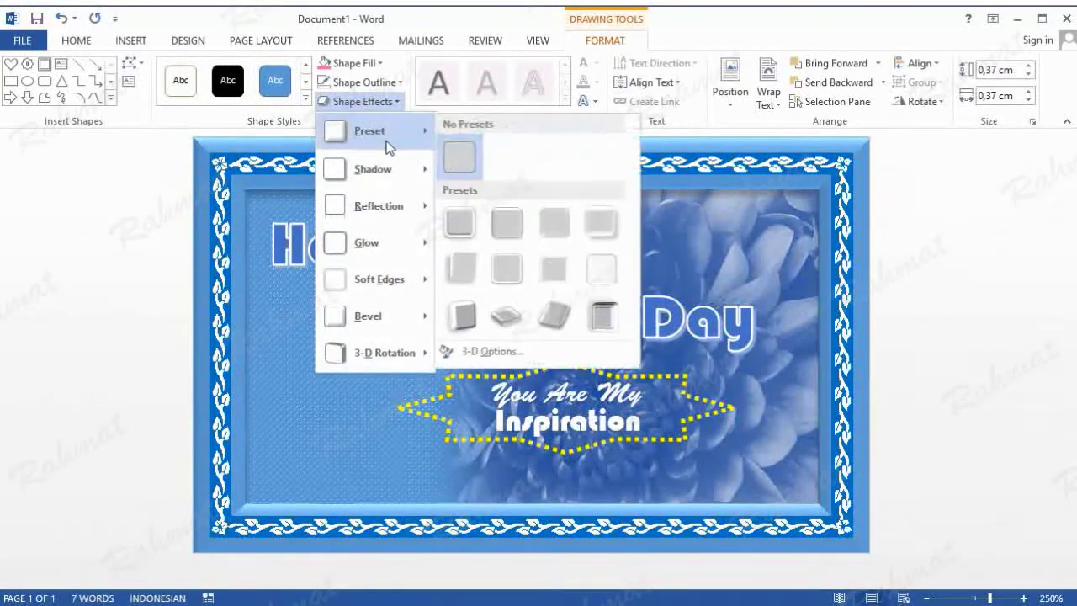
left_click(507, 222)
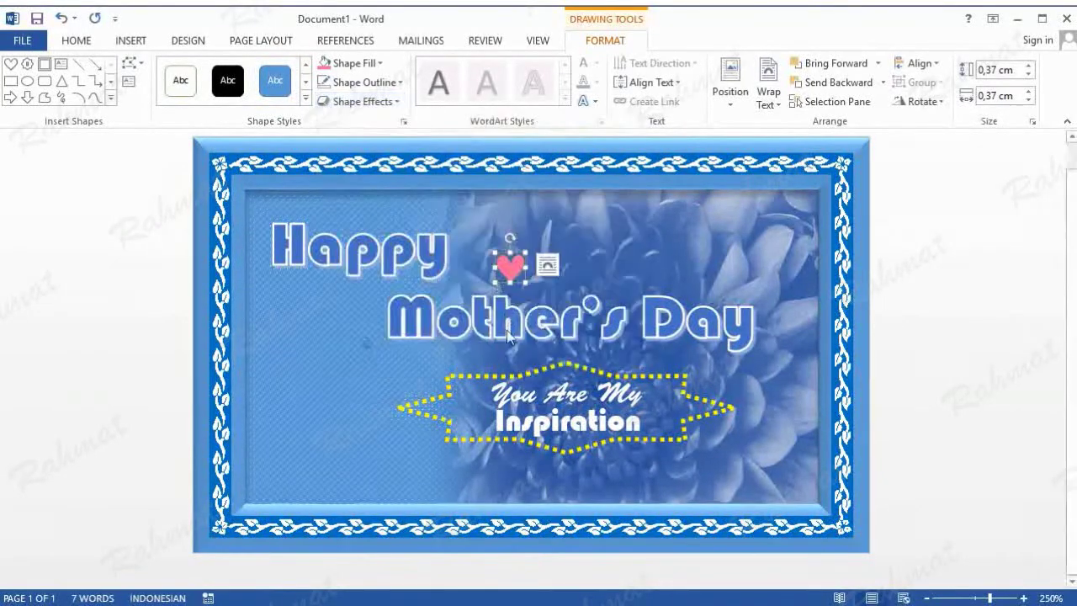
left_click_drag(514, 266, 480, 268)
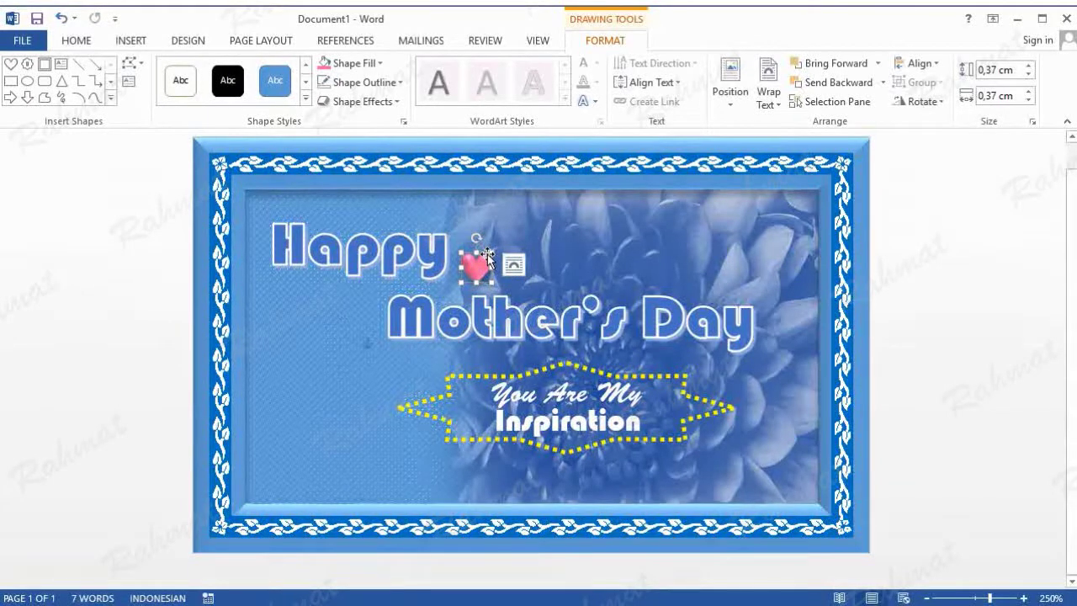
Copy the small pink heart and paste a duplicate left of Mother's Day
right_click(474, 248)
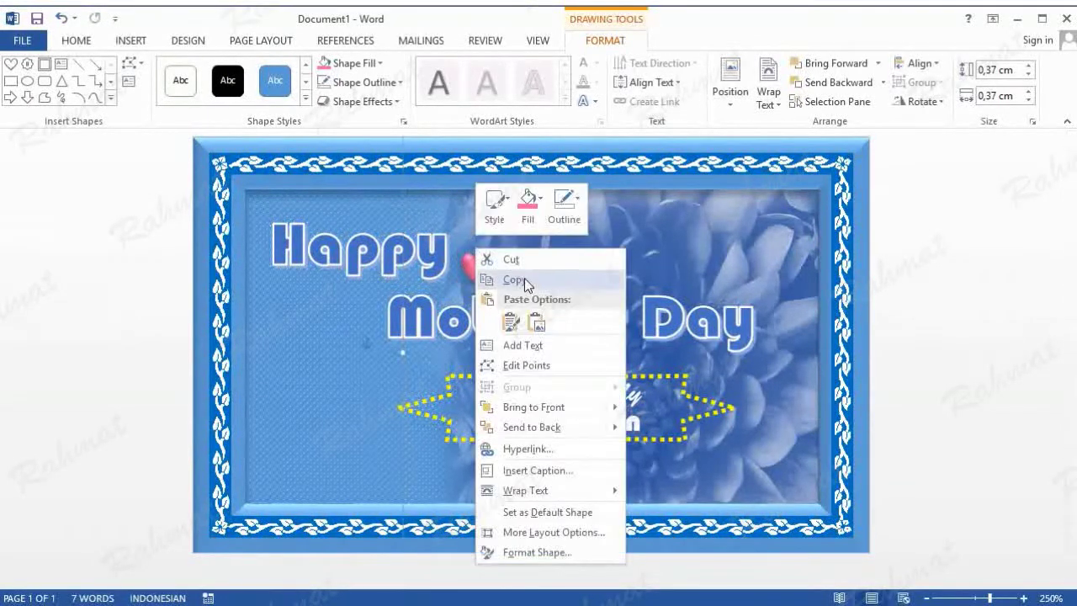
left_click(522, 277)
left_click(76, 40)
left_click(19, 77)
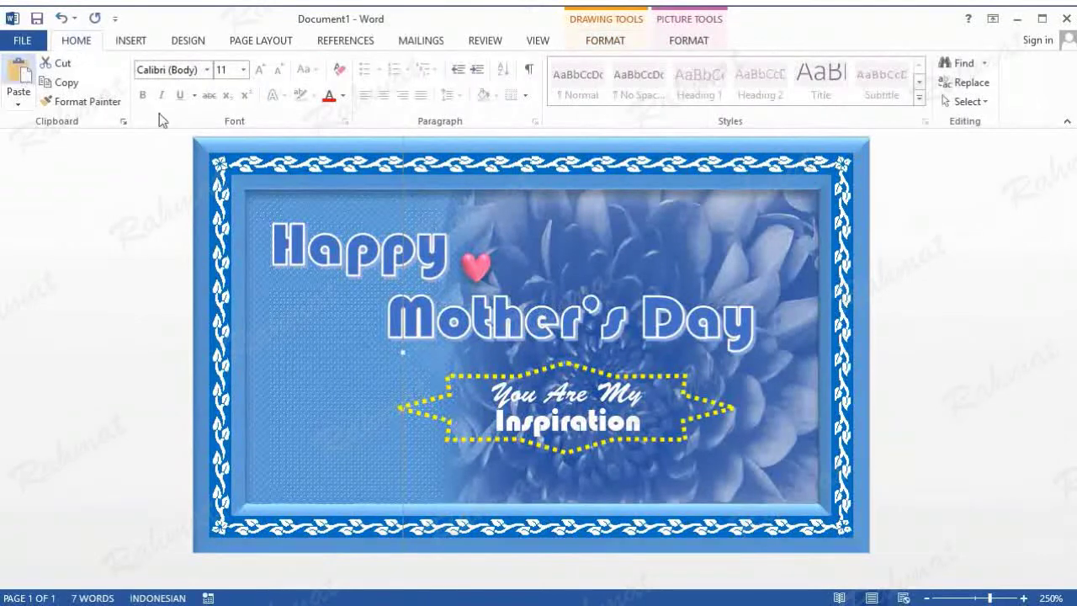
left_click(60, 17)
left_click(469, 257)
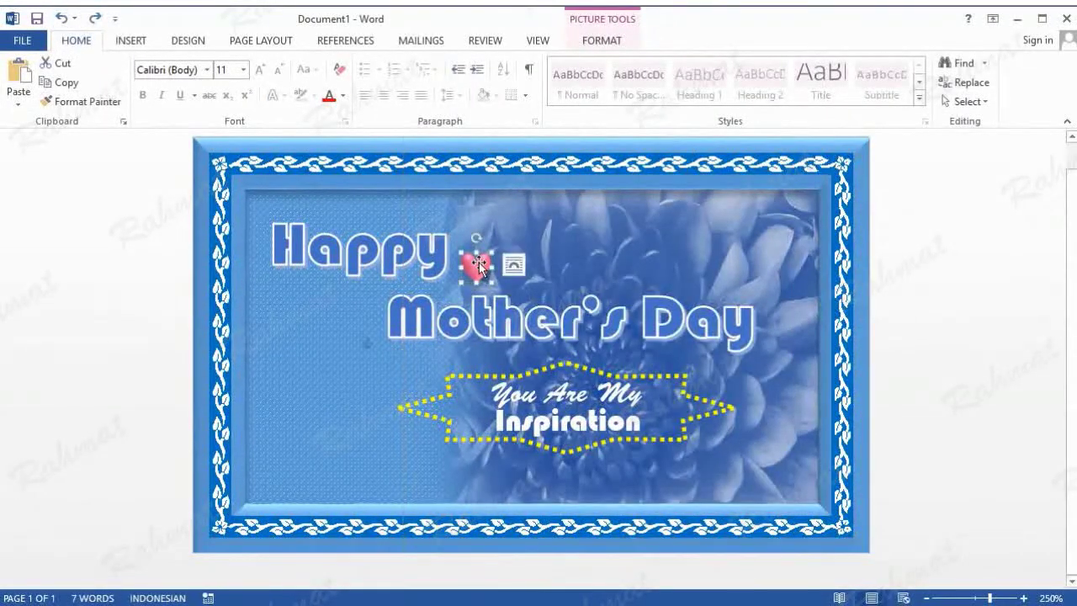
left_click(59, 81)
left_click(18, 72)
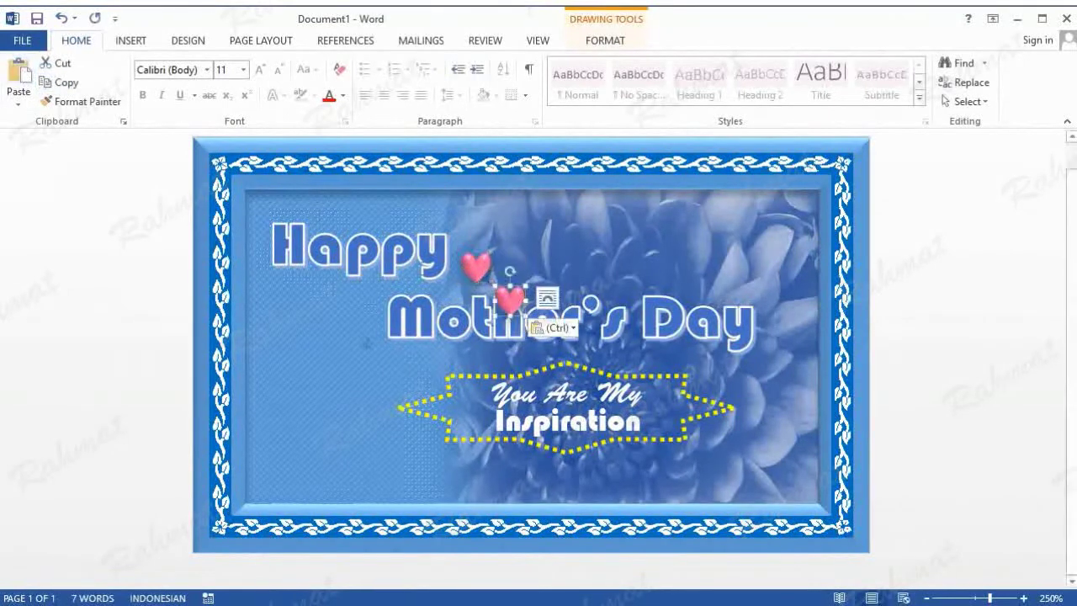
left_click_drag(509, 298, 312, 351)
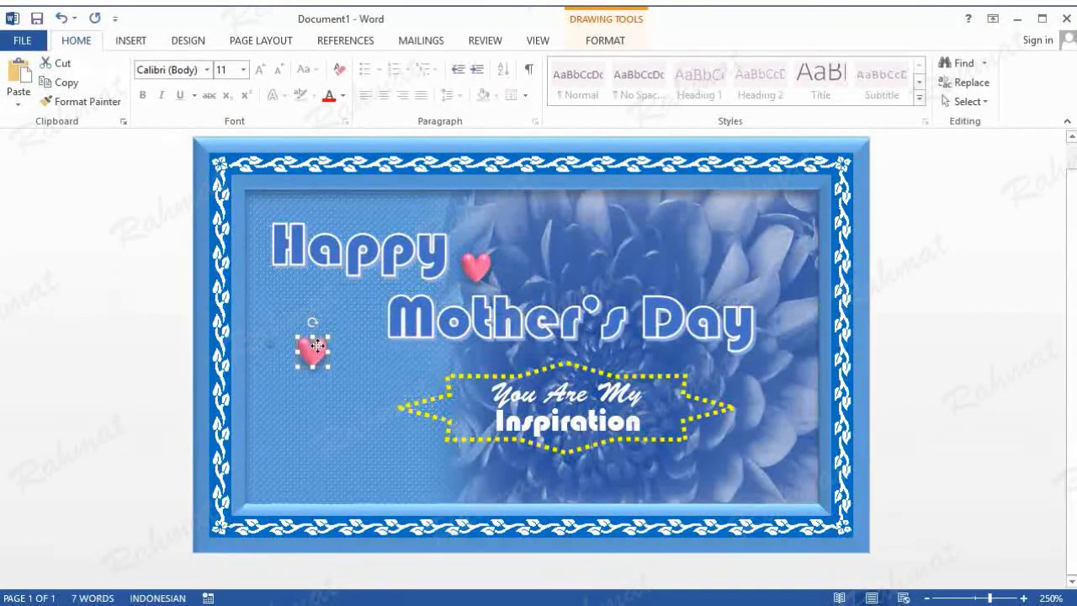
Enlarge the duplicate heart to 0,97 × 0,97 cm and align it left of Mother's Day
left_click(603, 42)
left_click(980, 71)
left_click(993, 71)
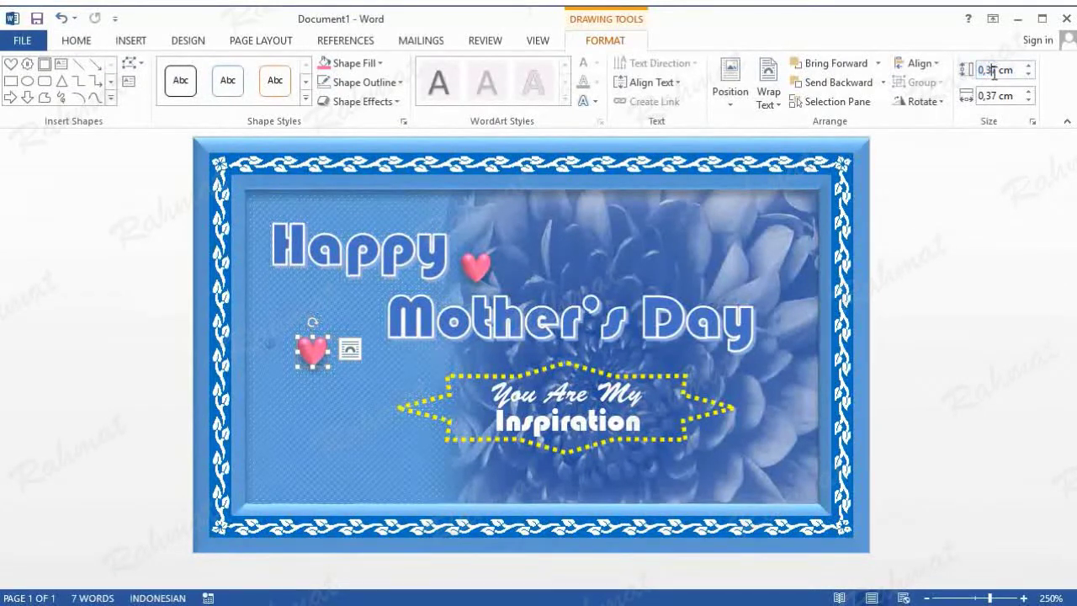
key("BackSpace")
type("9")
key("Return")
left_click(996, 98)
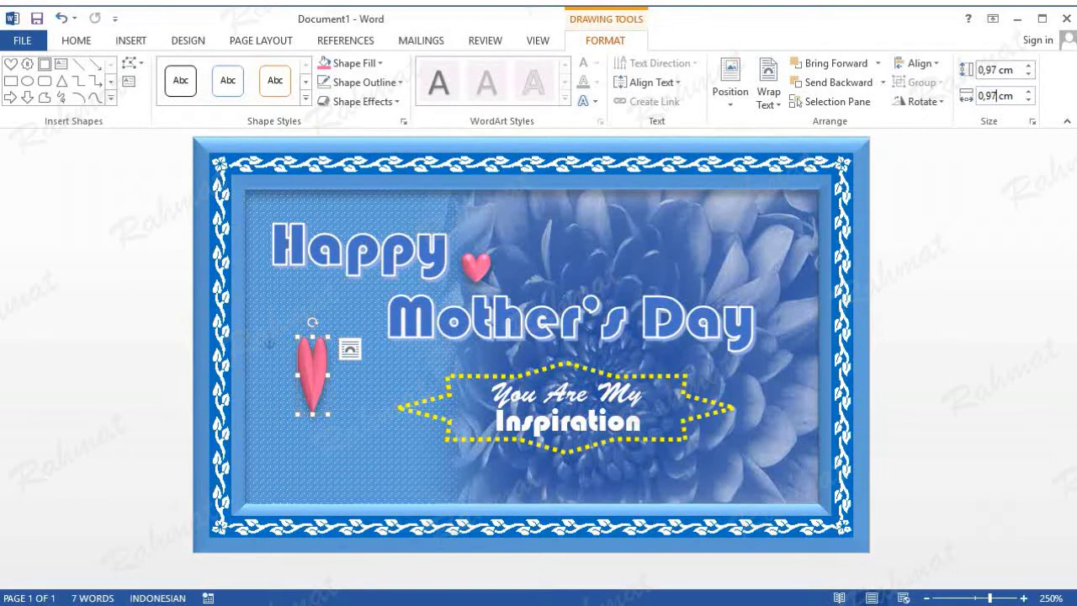
key("Return")
mouse_move(345, 375)
left_mouse_down()
mouse_move(328, 346)
mouse_move(344, 357)
mouse_move(328, 358)
left_mouse_up()
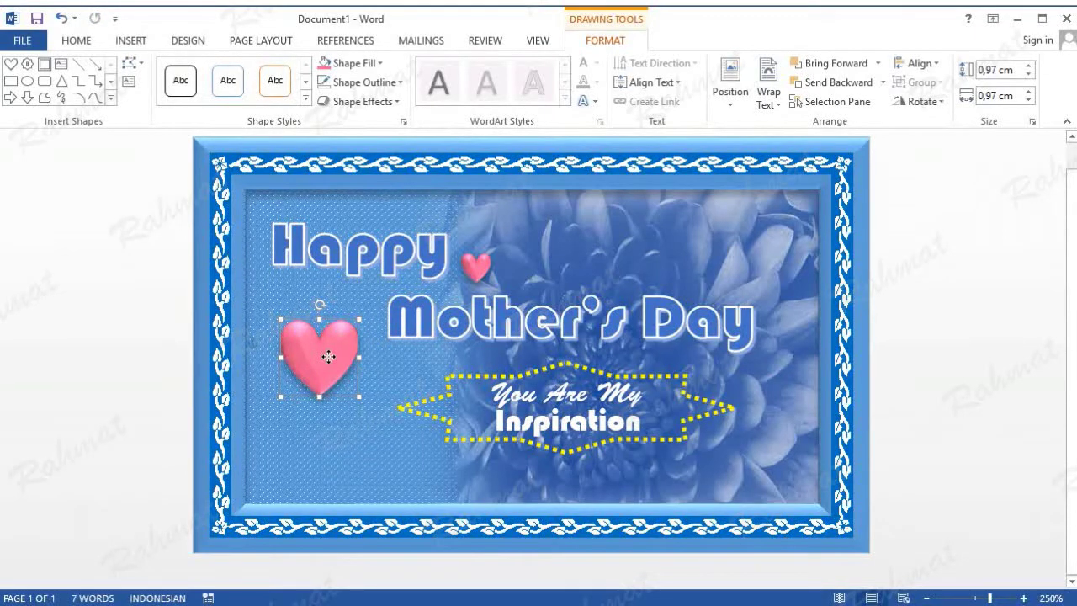
Paste another small heart and place it near the bottom-right corner
left_click(76, 41)
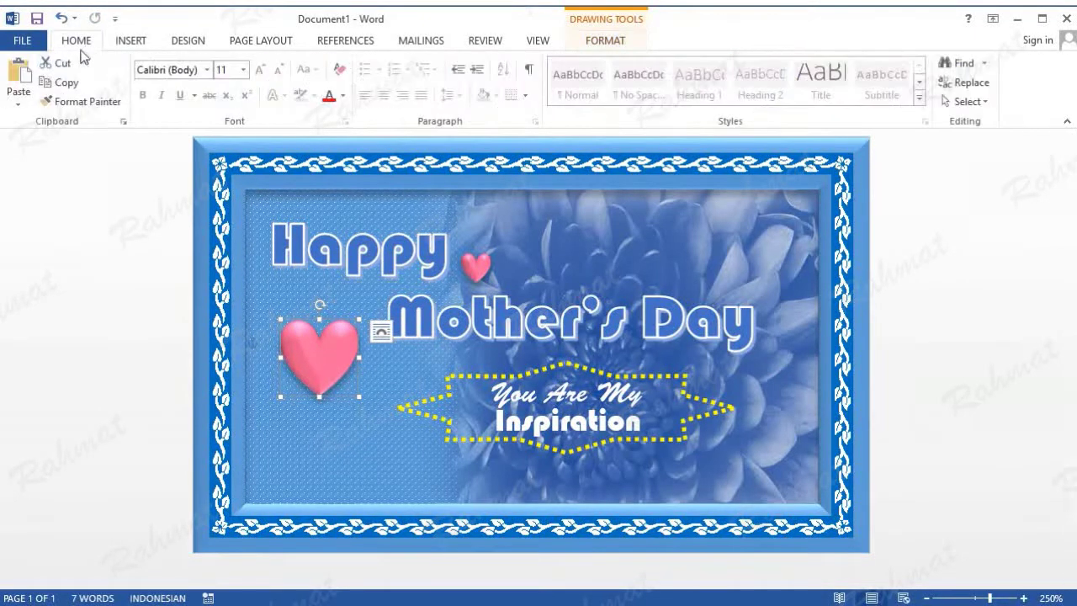
left_click(19, 77)
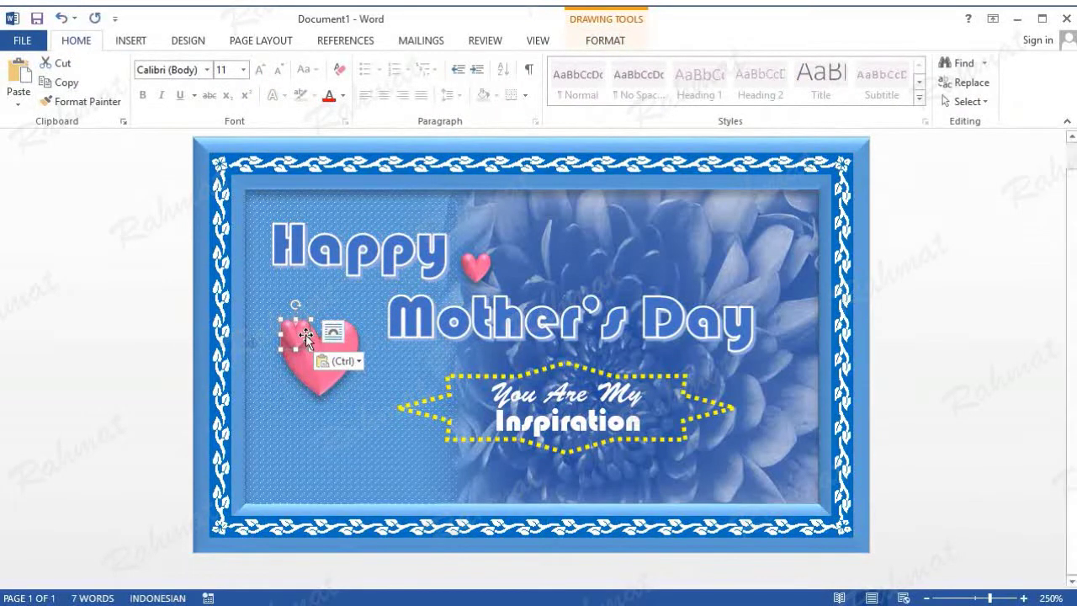
mouse_move(297, 337)
left_mouse_down()
mouse_move(677, 428)
mouse_move(759, 472)
left_mouse_up()
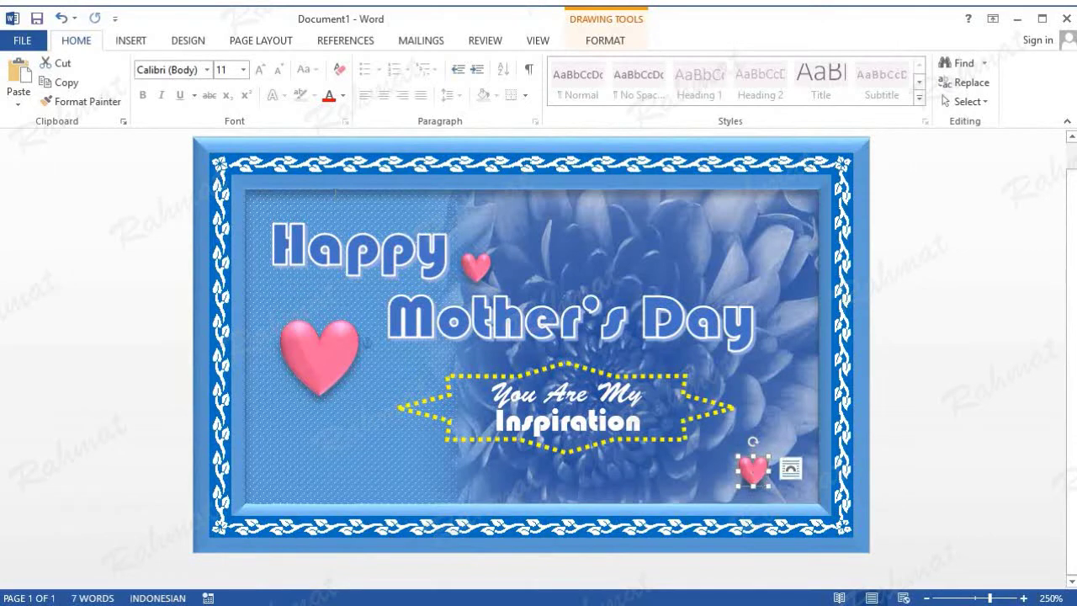
Insert a blue outlined WordArt and move it onto the card below Happy
left_click(143, 44)
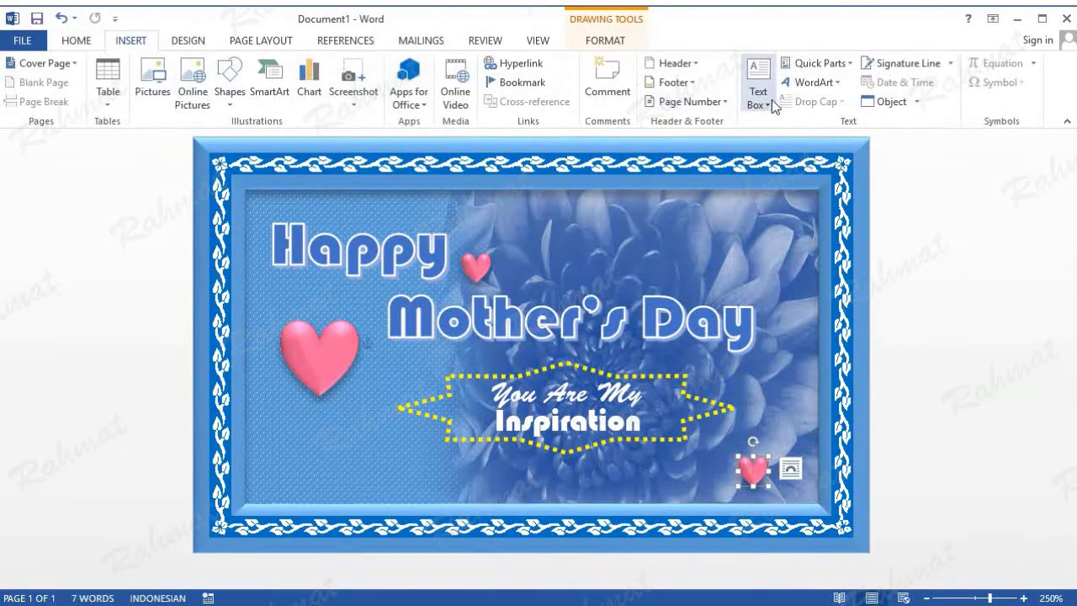
left_click(837, 84)
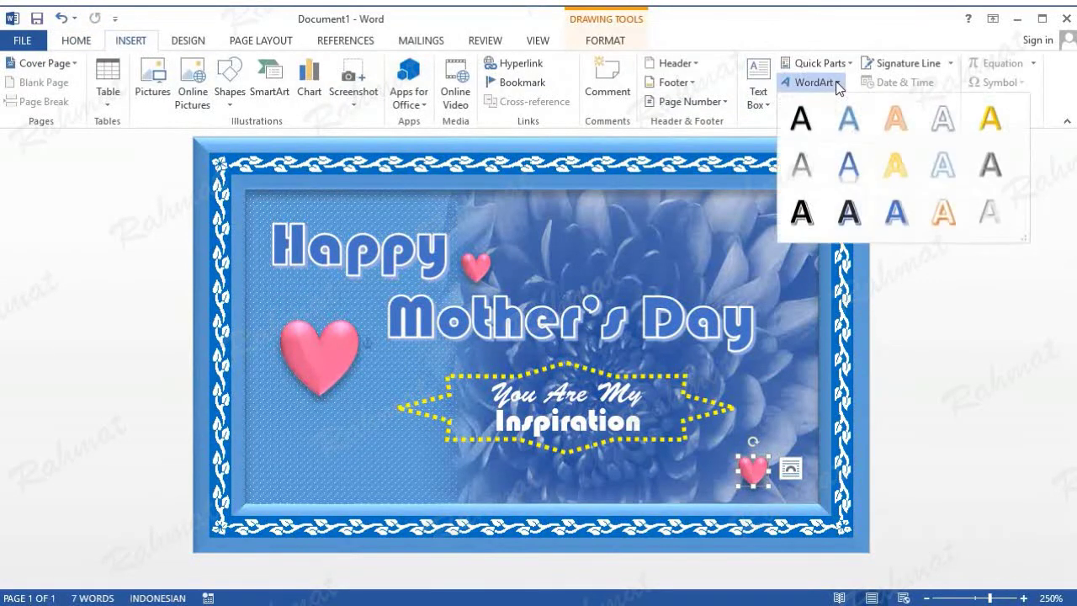
left_click(896, 210)
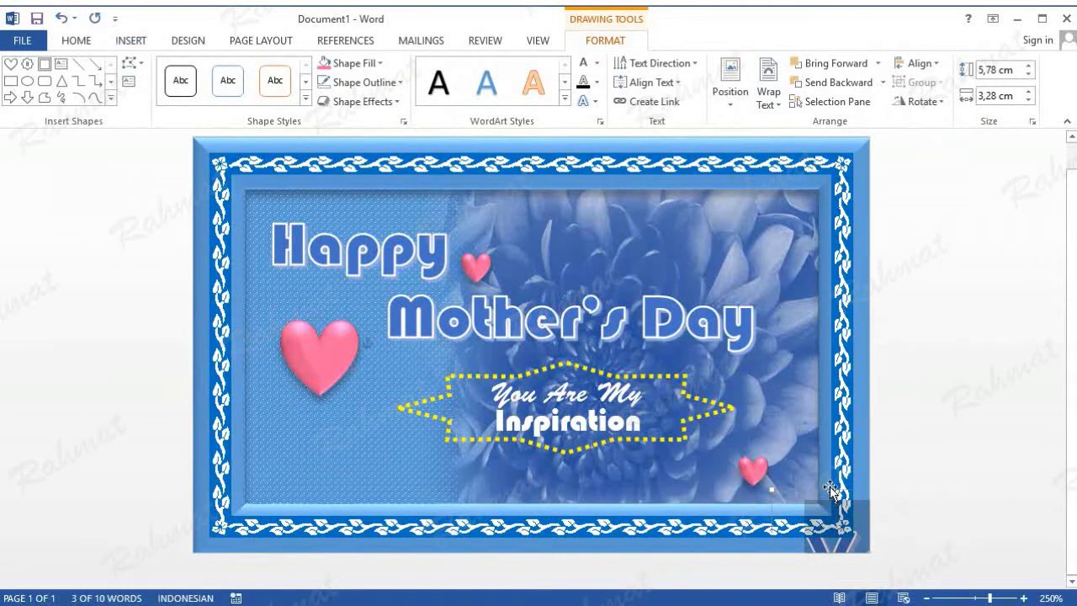
mouse_move(833, 502)
left_mouse_down()
mouse_move(420, 303)
mouse_move(344, 216)
left_mouse_up()
left_click_drag(361, 313, 393, 319)
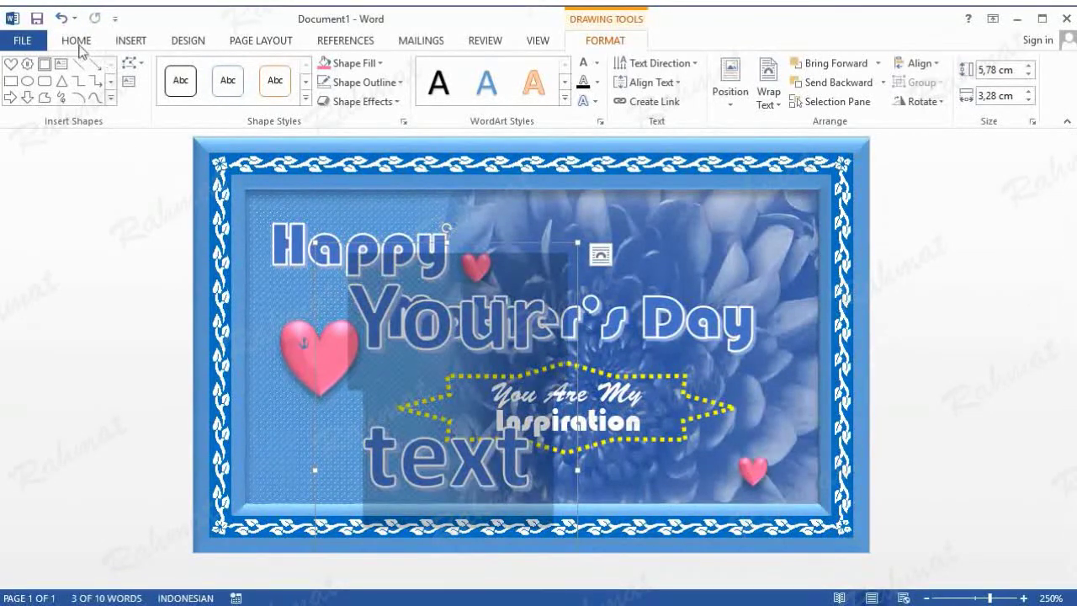
Set the WordArt text to Brush Script Std, size 14, and nudge the box right
left_click(76, 41)
left_click(206, 69)
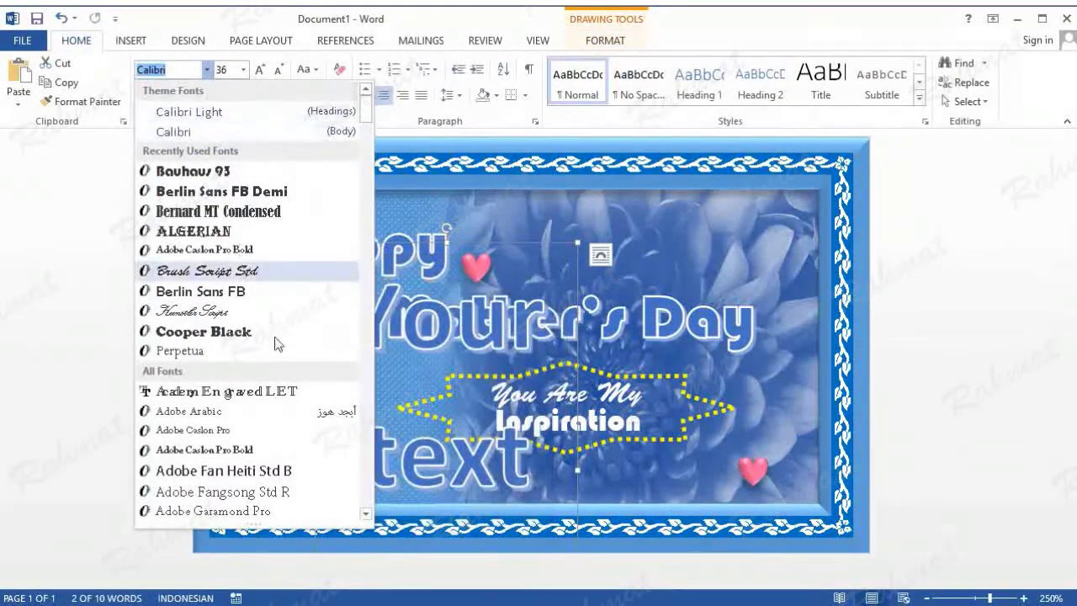
scroll(270, 421, "down", 5)
scroll(259, 427, "down", 3)
scroll(266, 429, "down", 2)
scroll(266, 431, "down", 2)
scroll(262, 438, "down", 3)
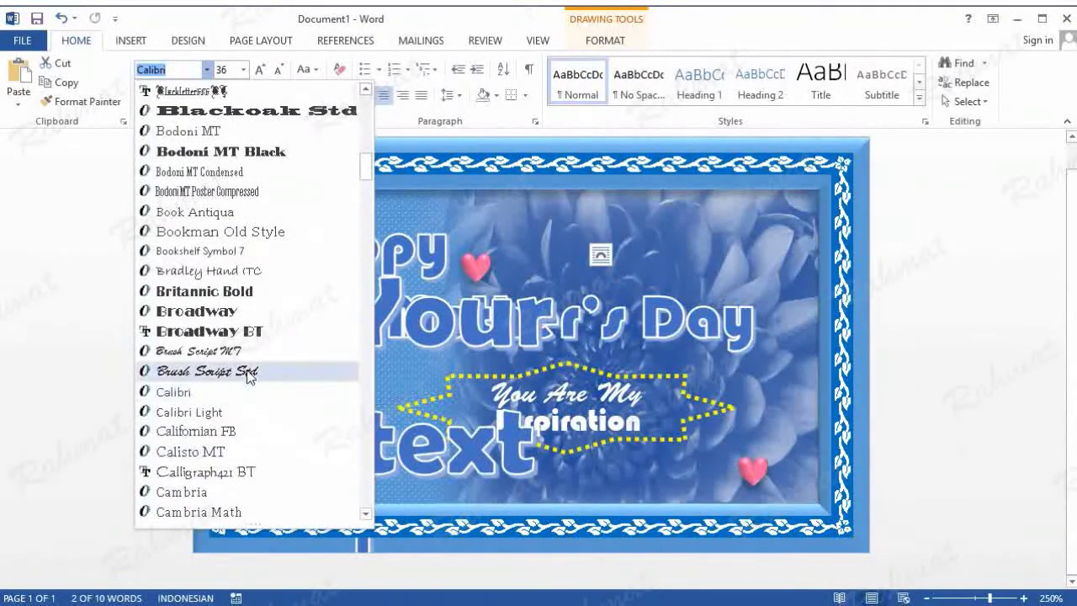
left_click(249, 376)
left_click(244, 70)
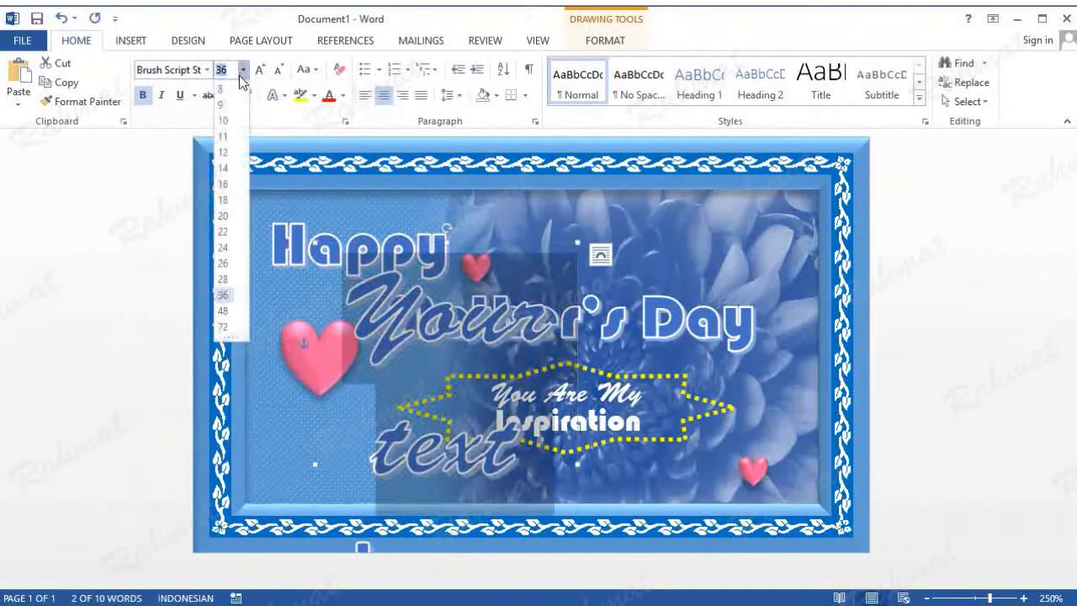
left_click(231, 168)
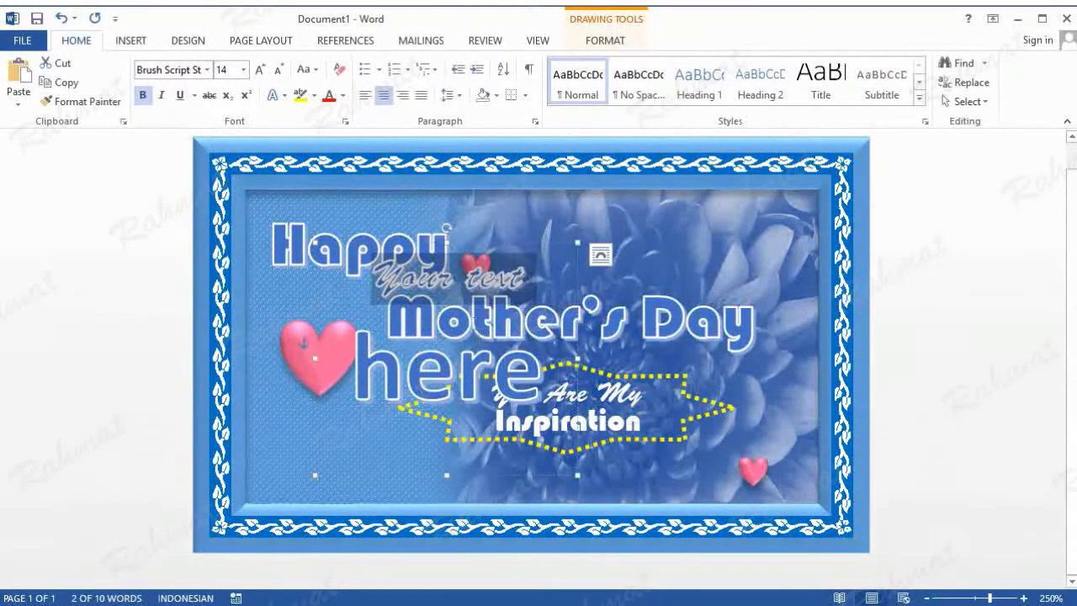
left_click(481, 256)
left_click_drag(481, 256, 492, 252)
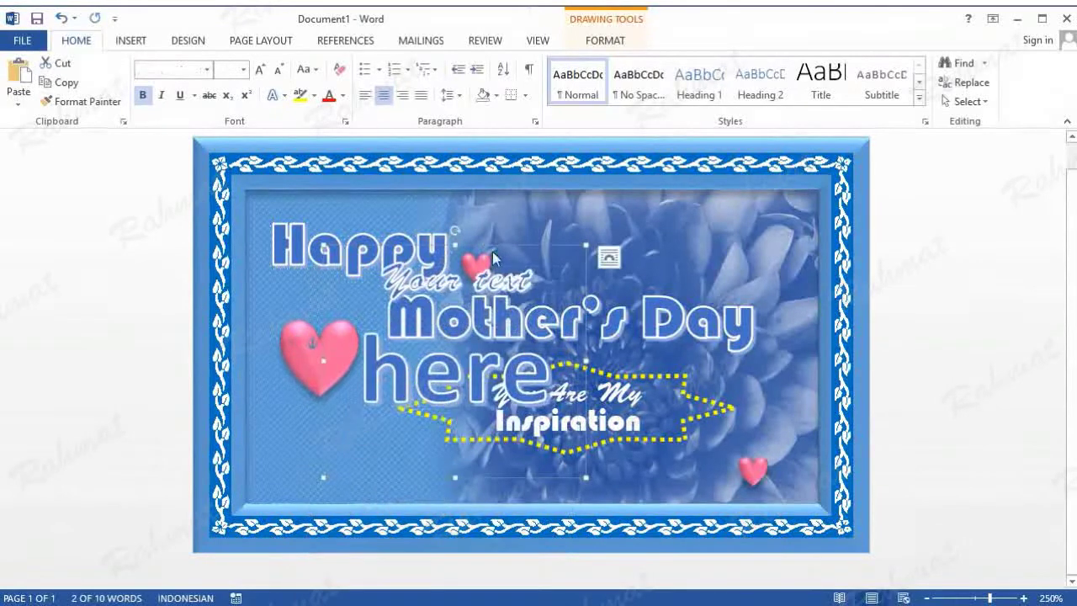
left_click_drag(382, 277, 587, 280)
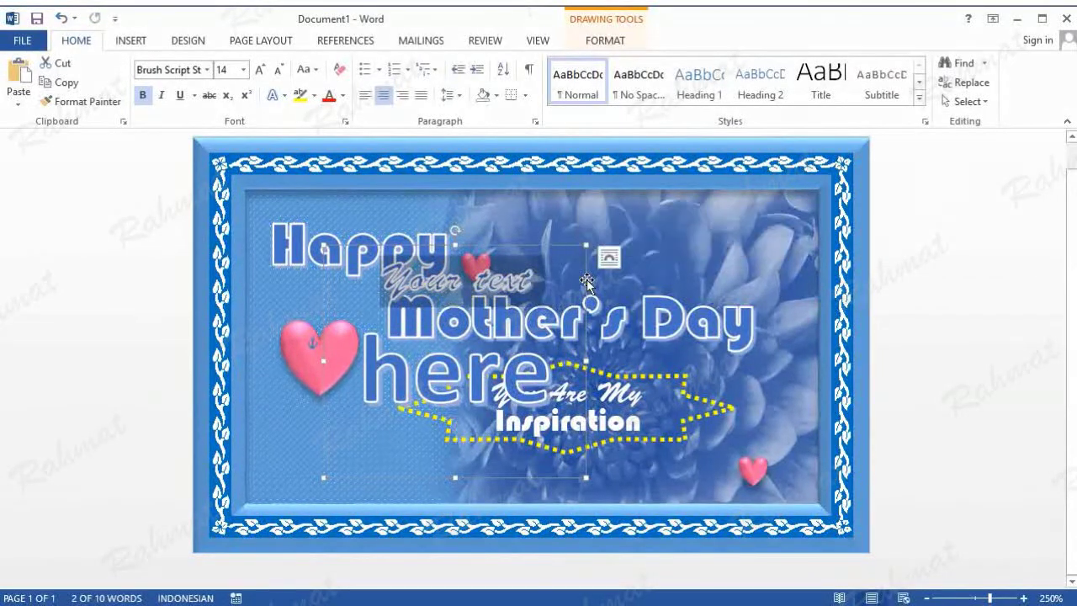
Edit the WordArt text to read 'I U', deleting the leftover placeholder words
left_click(376, 278)
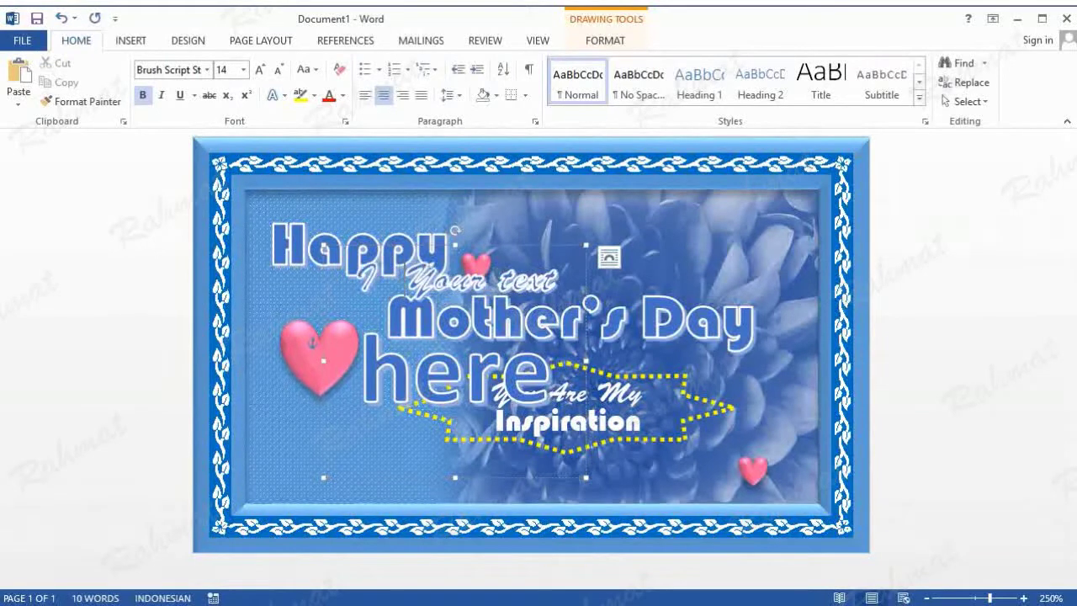
type("U")
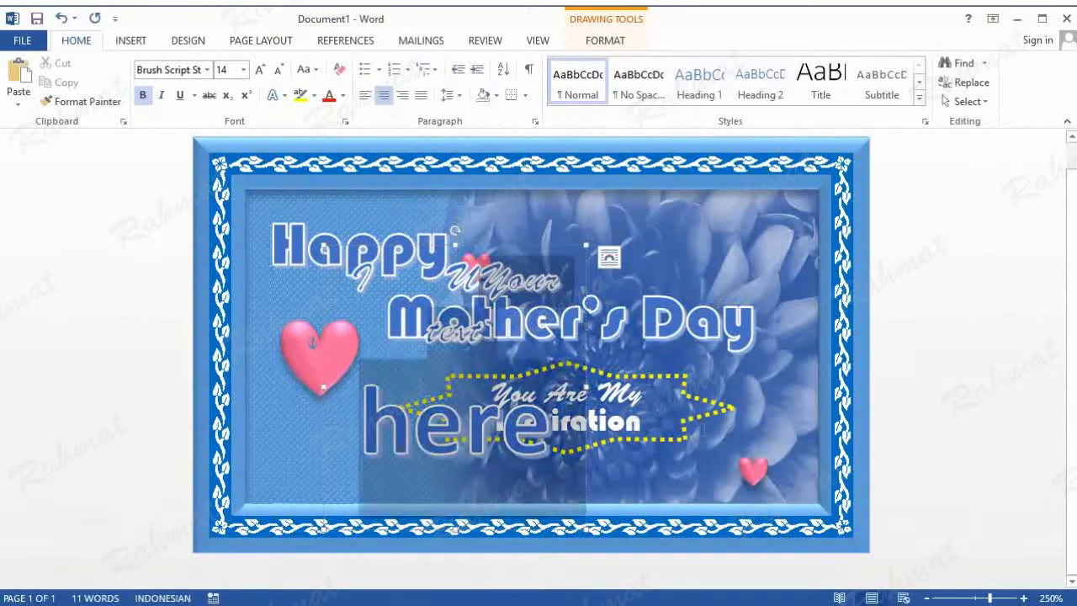
key("Delete")
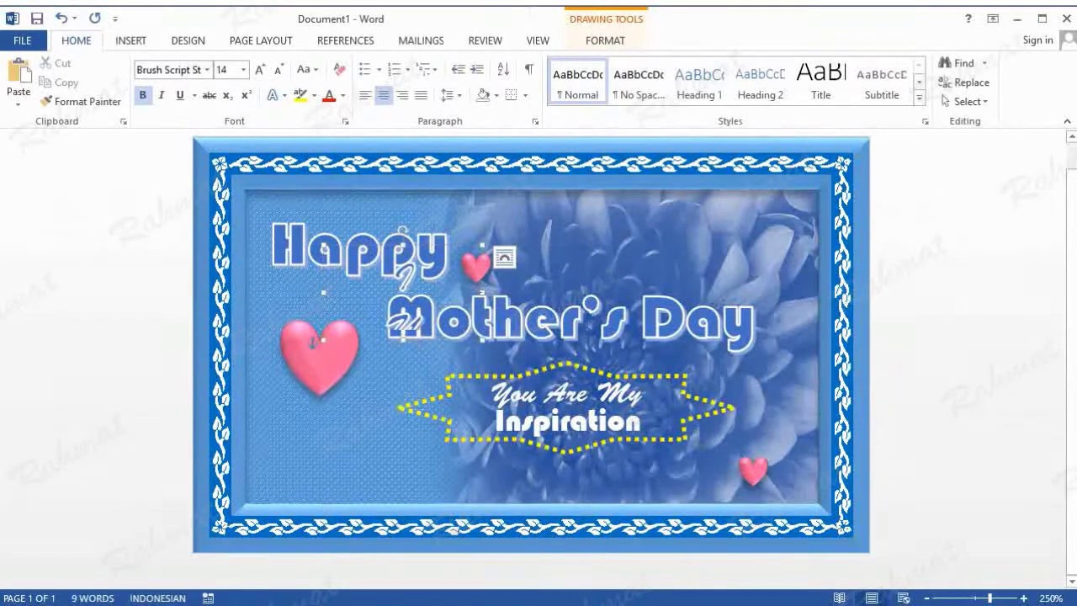
Resize the I U box to fit one line and move it below the banner, lower right
left_click_drag(421, 243, 349, 471)
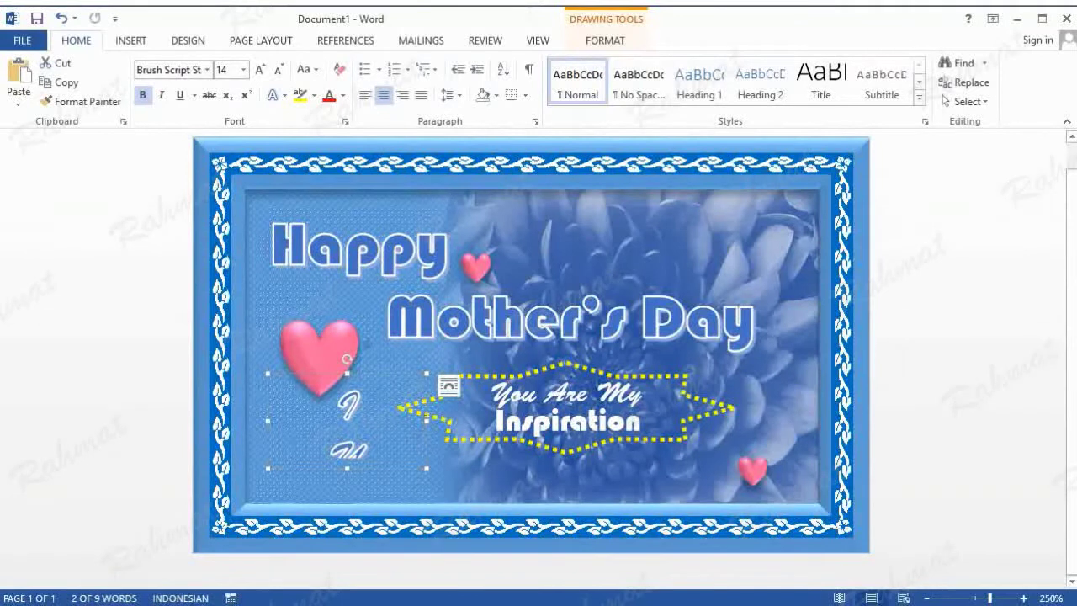
left_click_drag(427, 421, 557, 421)
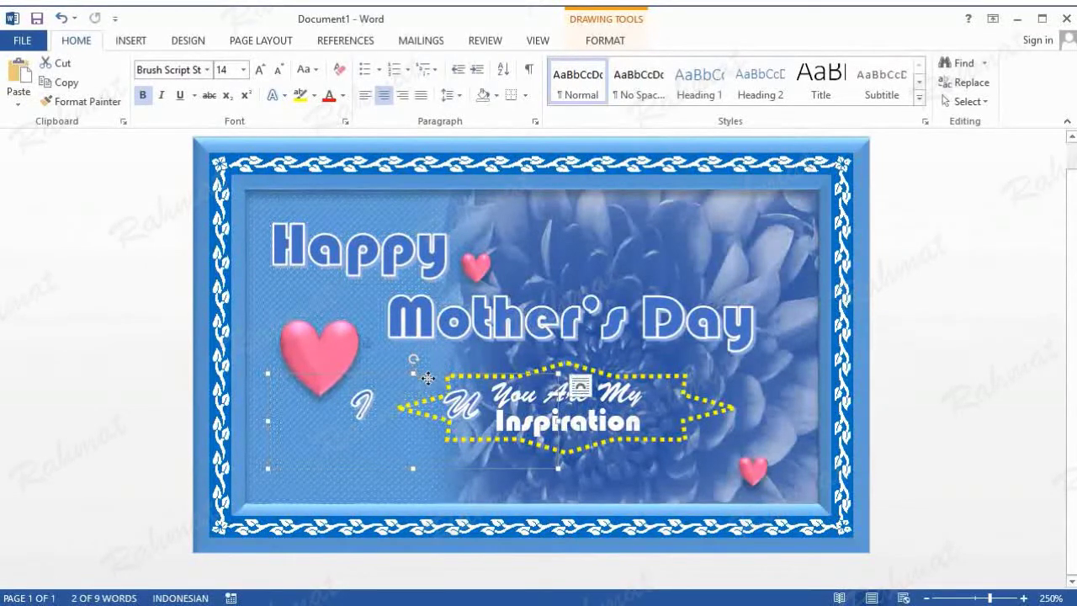
left_click_drag(428, 378, 428, 387)
left_click_drag(408, 478, 414, 449)
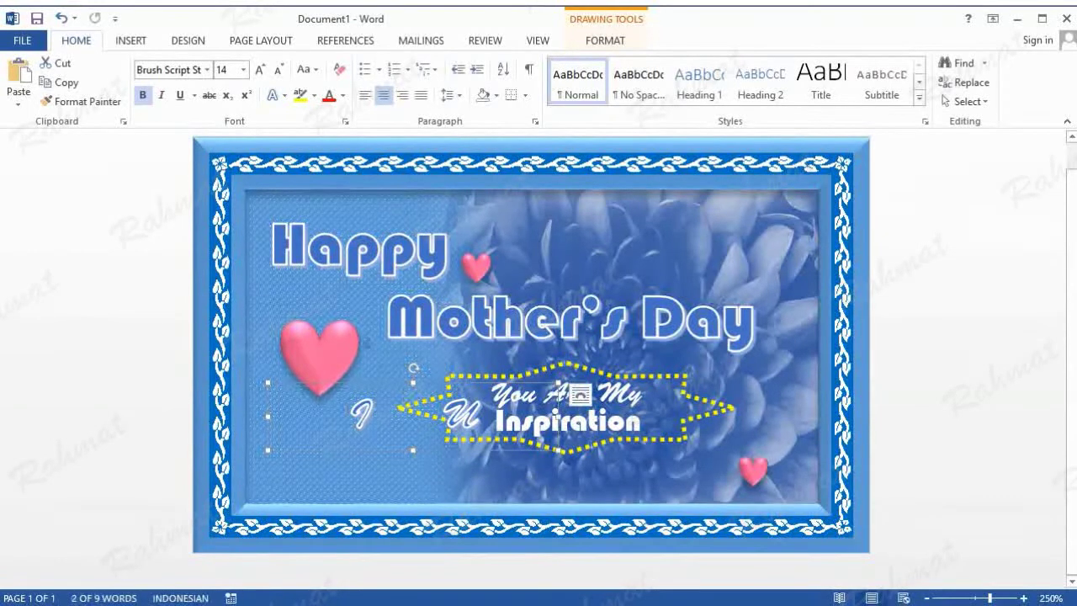
left_click_drag(267, 418, 368, 416)
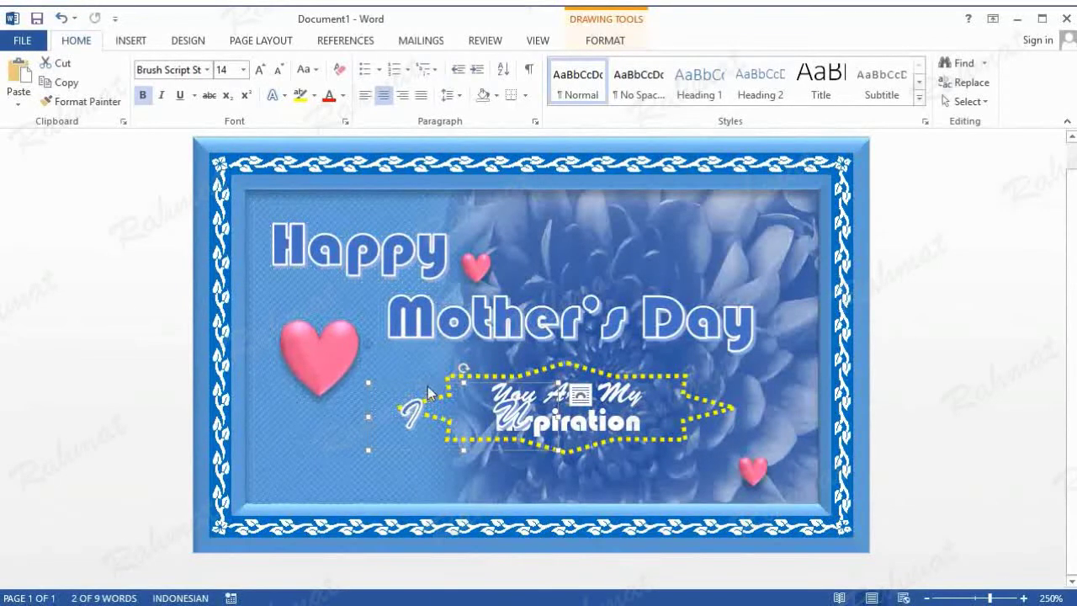
mouse_move(435, 384)
left_mouse_down()
mouse_move(676, 431)
mouse_move(530, 429)
left_mouse_up()
Bring the small pink heart to the front and move it between the I and U
left_click(745, 469)
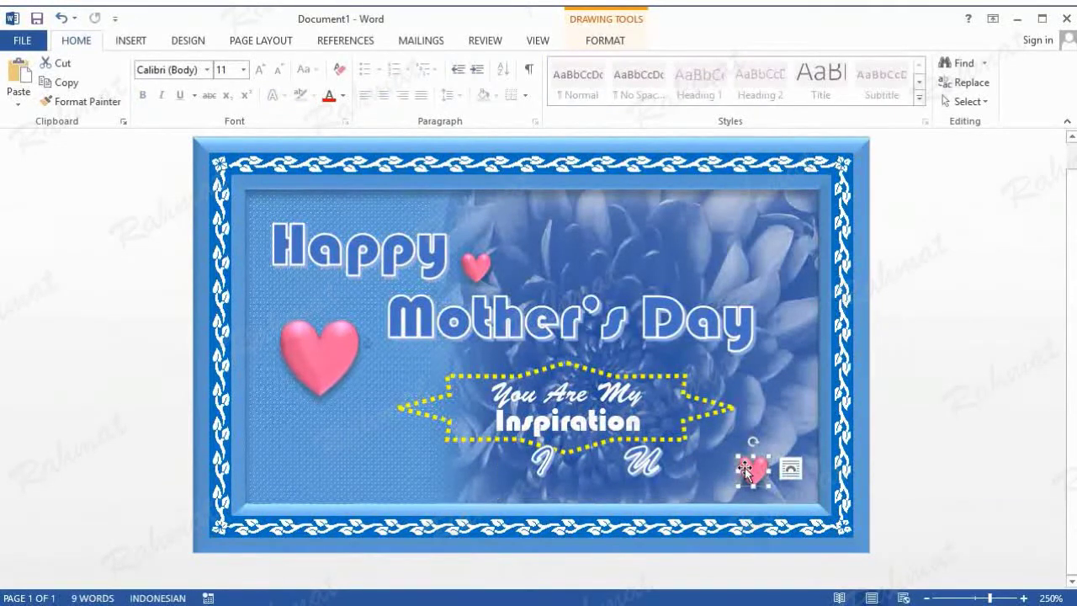
right_click(744, 470)
mouse_move(879, 307)
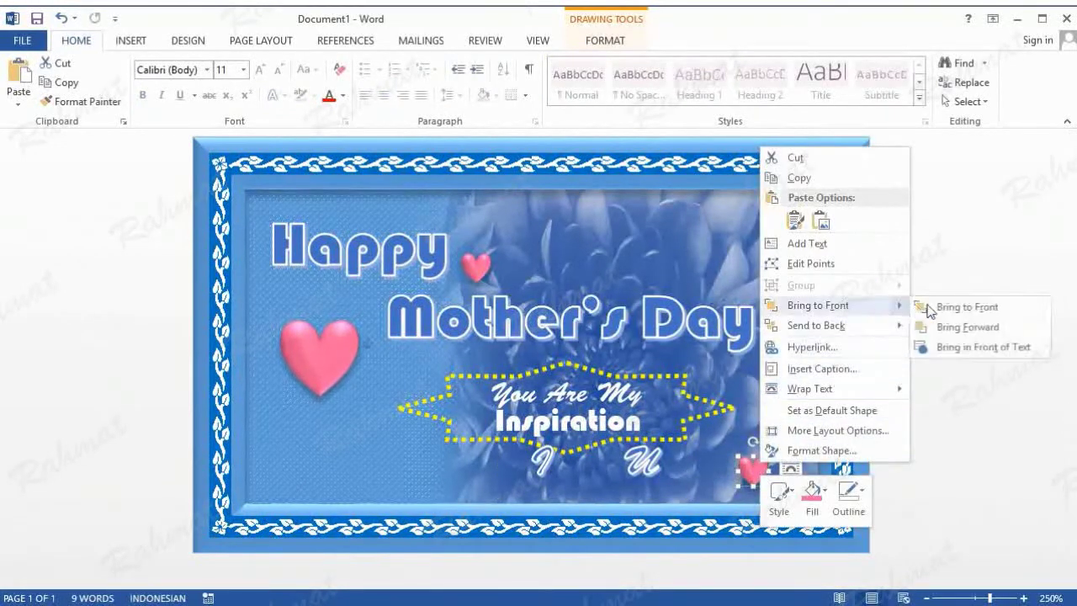
left_click(929, 307)
left_click_drag(751, 473, 695, 473)
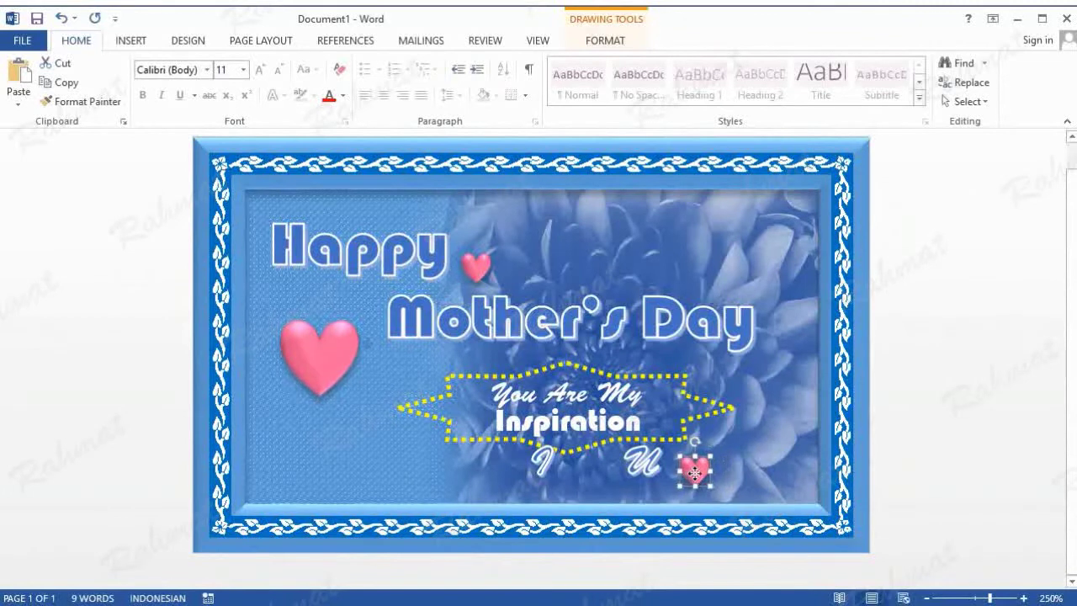
left_click(652, 466)
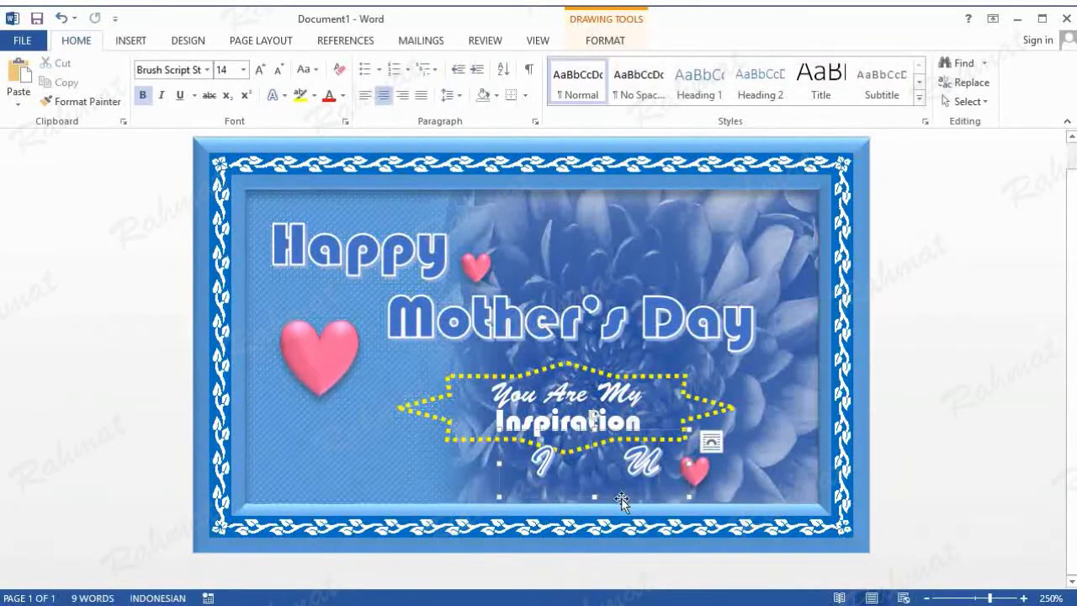
left_click_drag(621, 498, 758, 513)
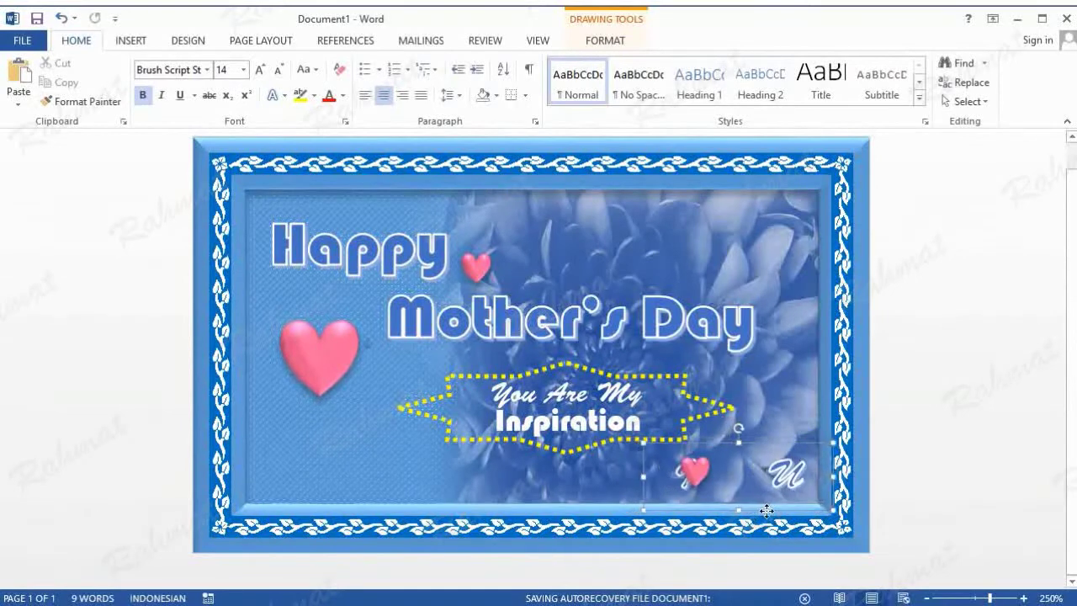
left_click(694, 471)
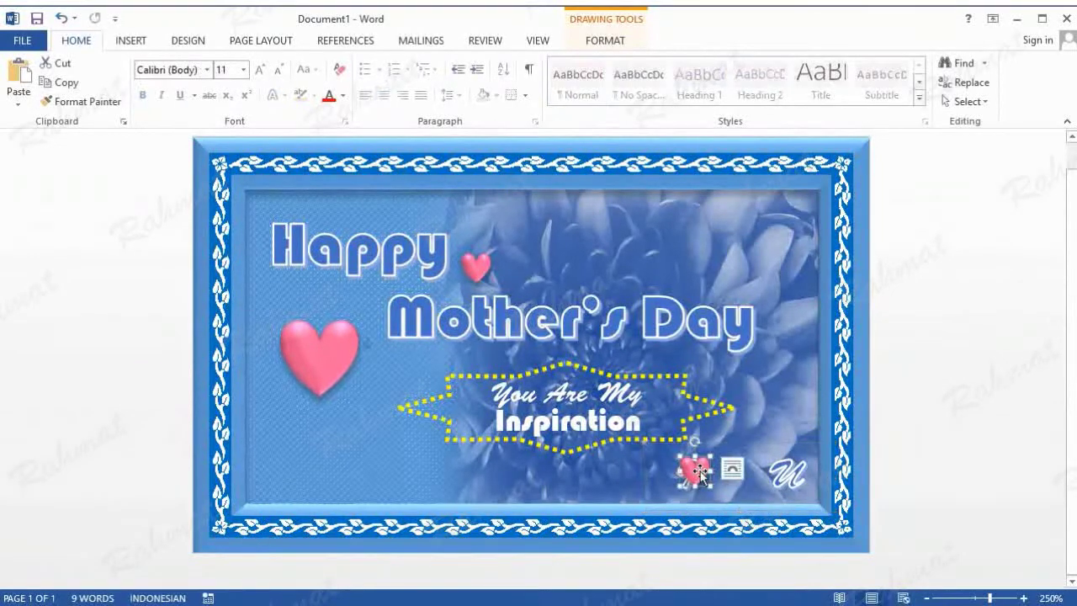
left_click_drag(693, 471, 740, 478)
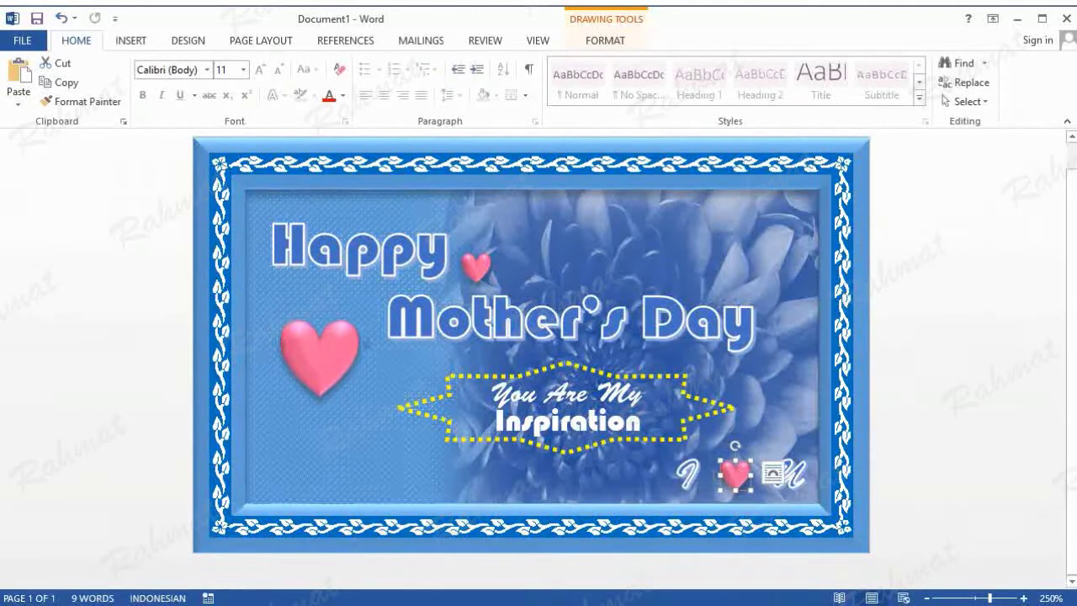
Delete a space and fine-tune the heart and letters so the card reads 'I ♥ U'
left_click(761, 472)
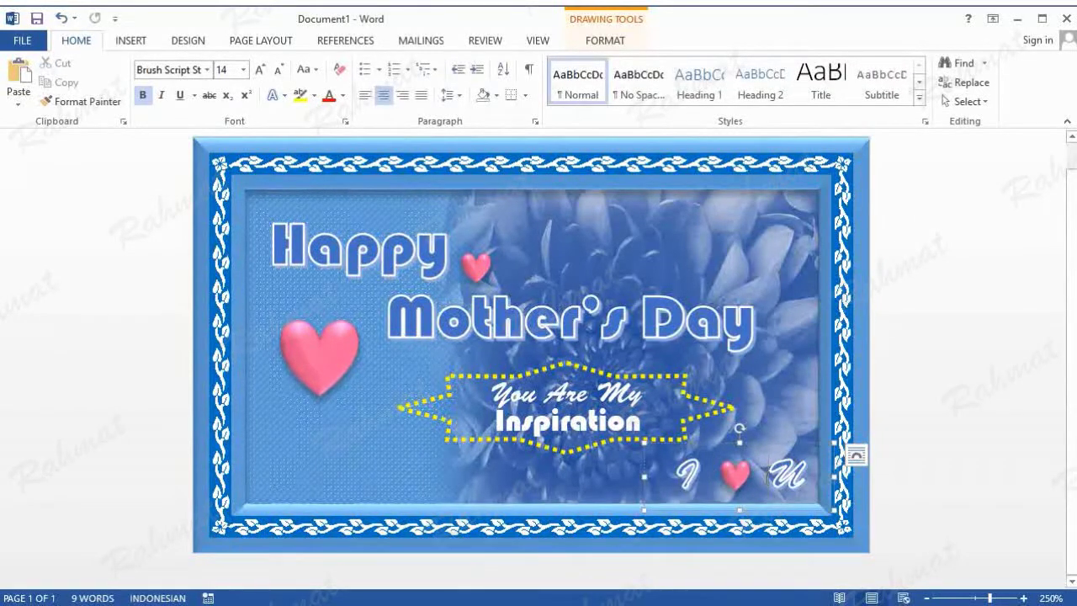
key("BackSpace")
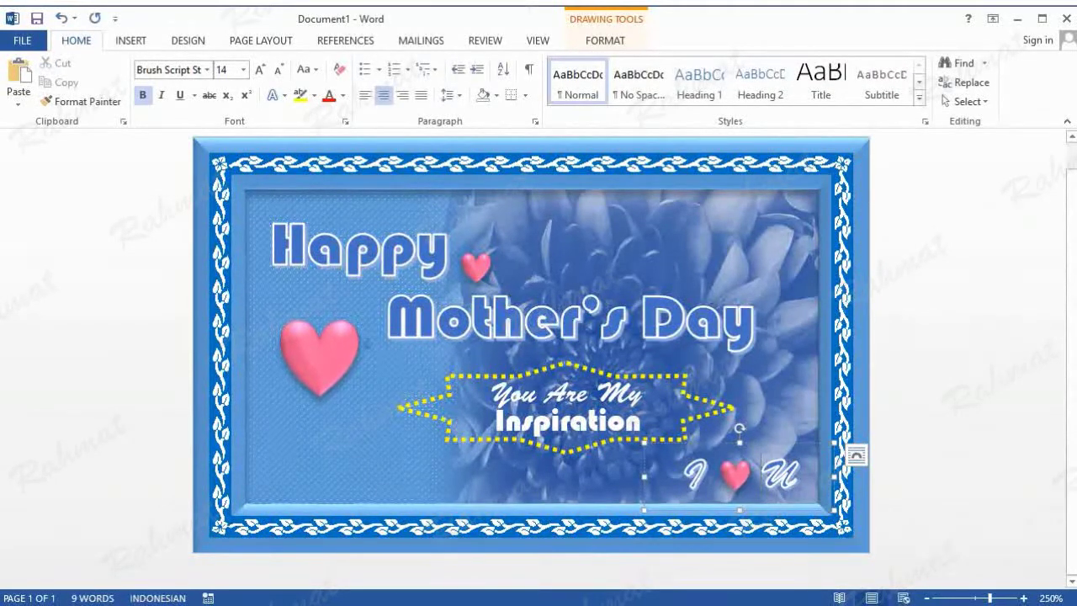
left_click(741, 470)
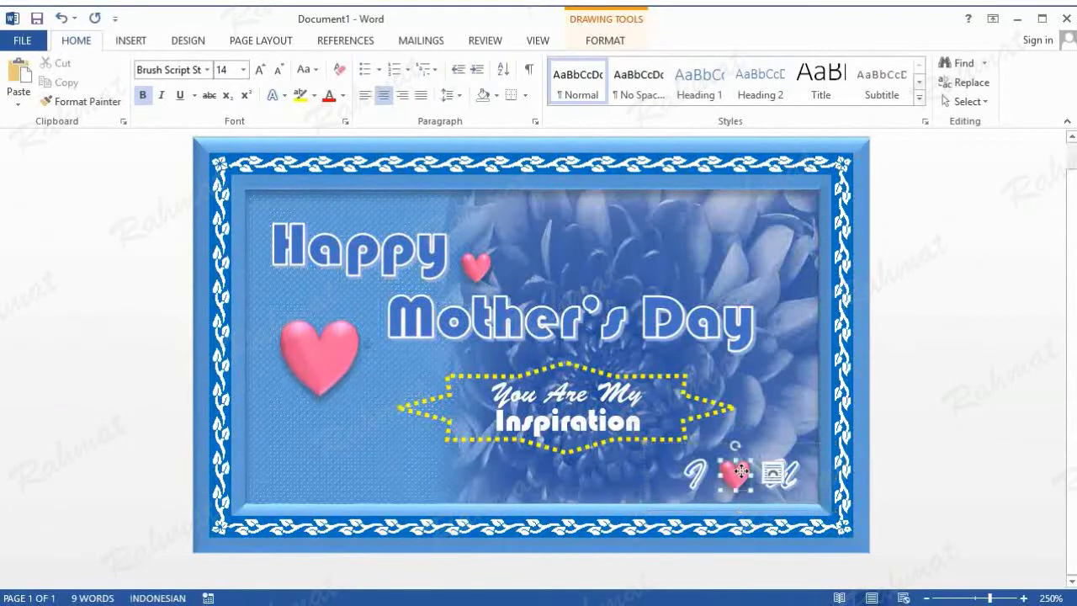
left_click_drag(735, 472, 745, 473)
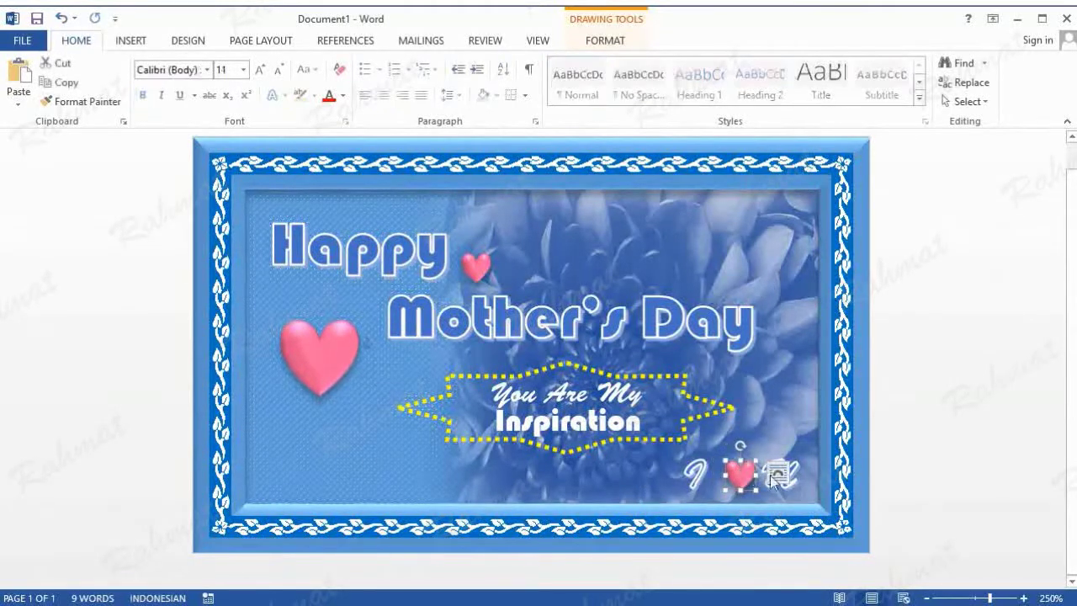
left_click(797, 454)
left_click_drag(798, 443, 805, 442)
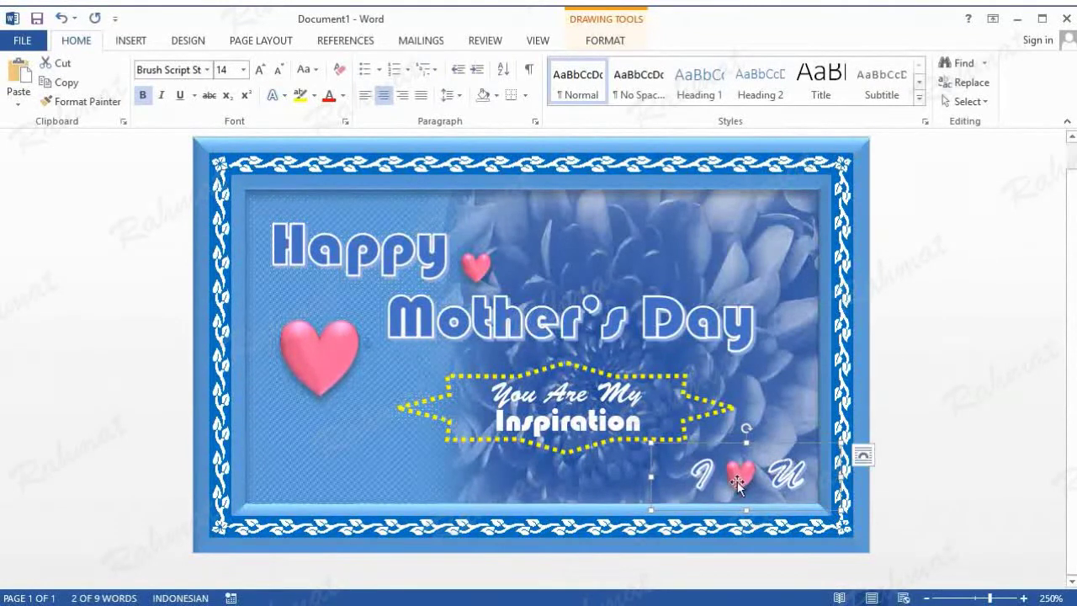
left_click_drag(787, 465, 784, 465)
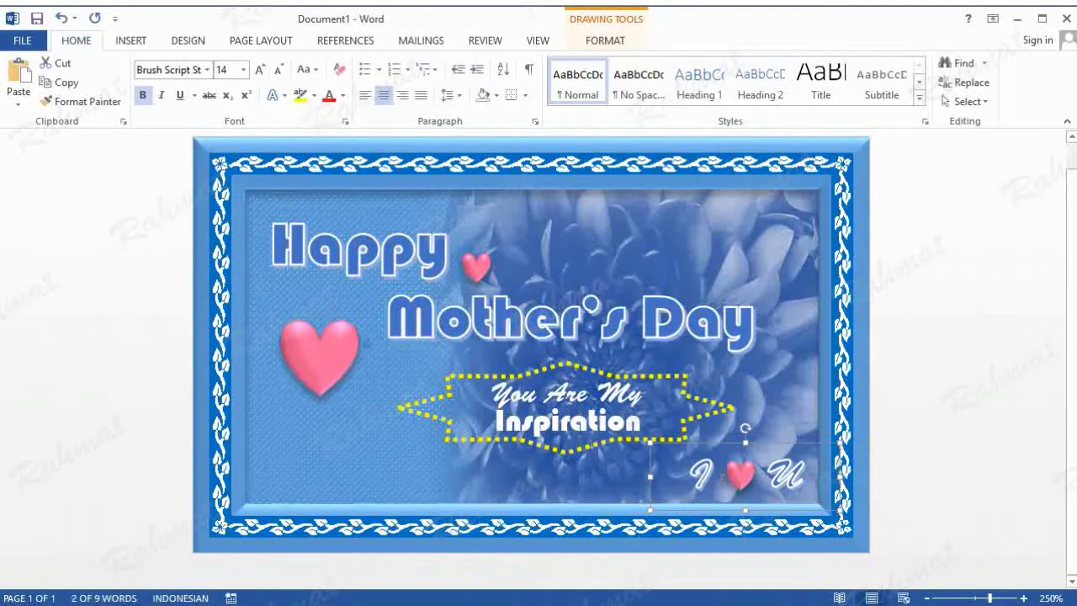
left_click(741, 477)
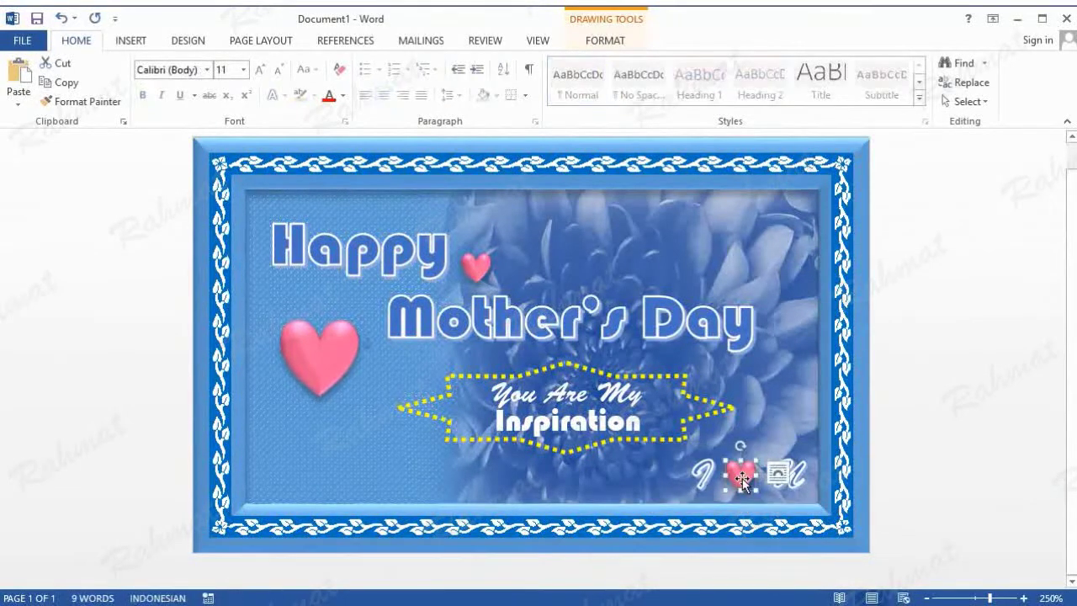
left_click(1009, 444)
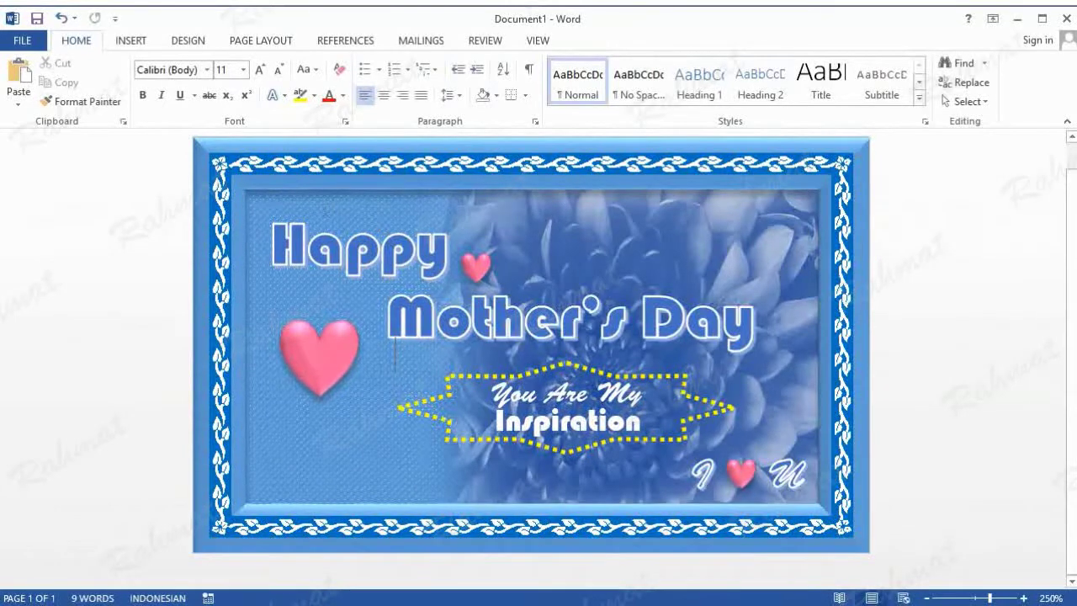
left_click(126, 41)
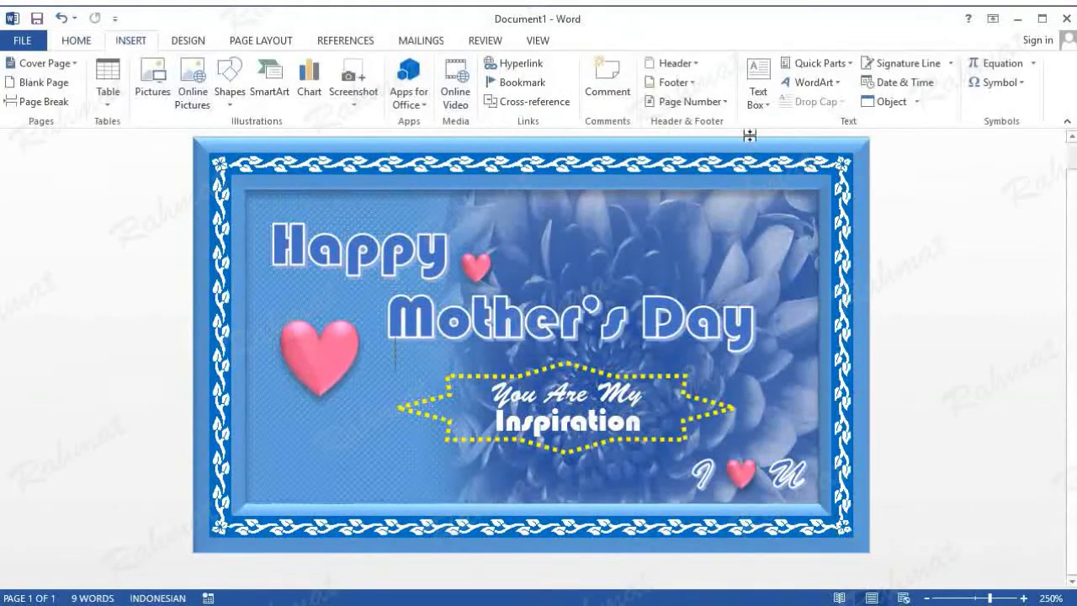
left_click(765, 108)
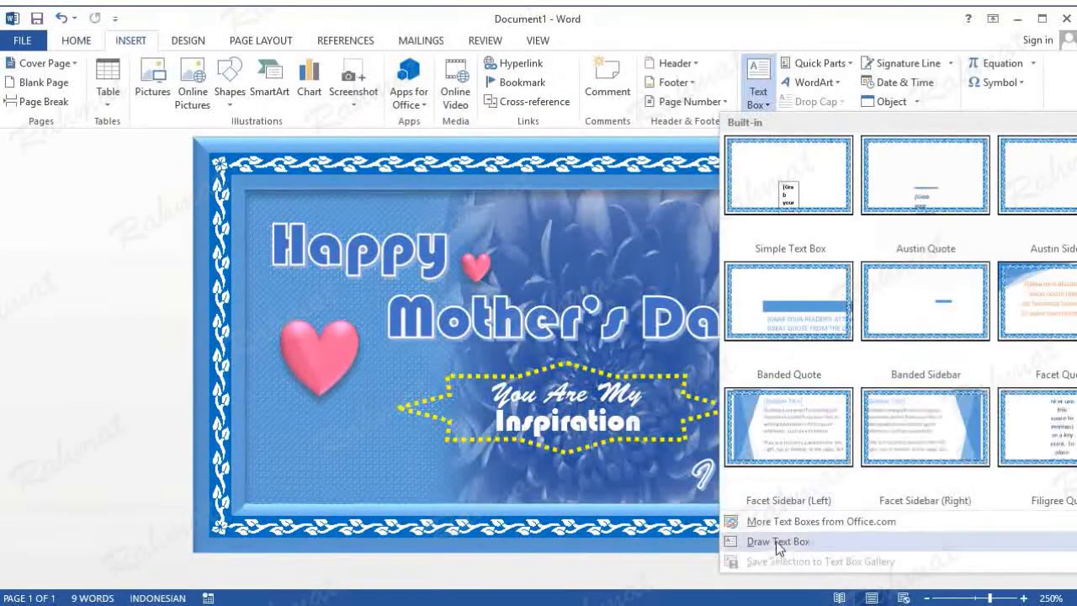
left_click(775, 541)
left_click_drag(366, 282, 700, 433)
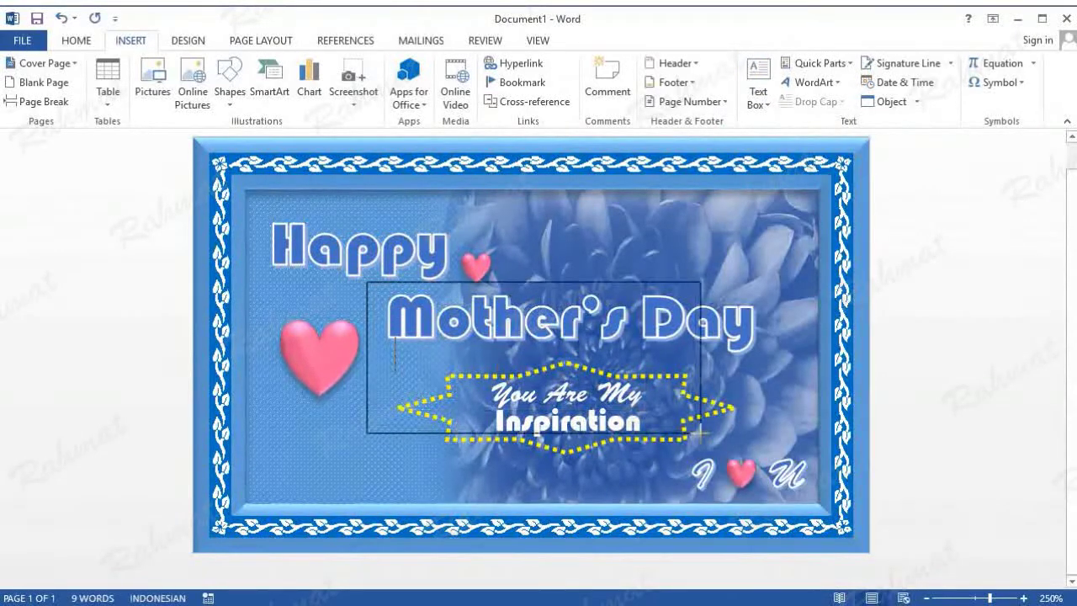
type("save pdf ")
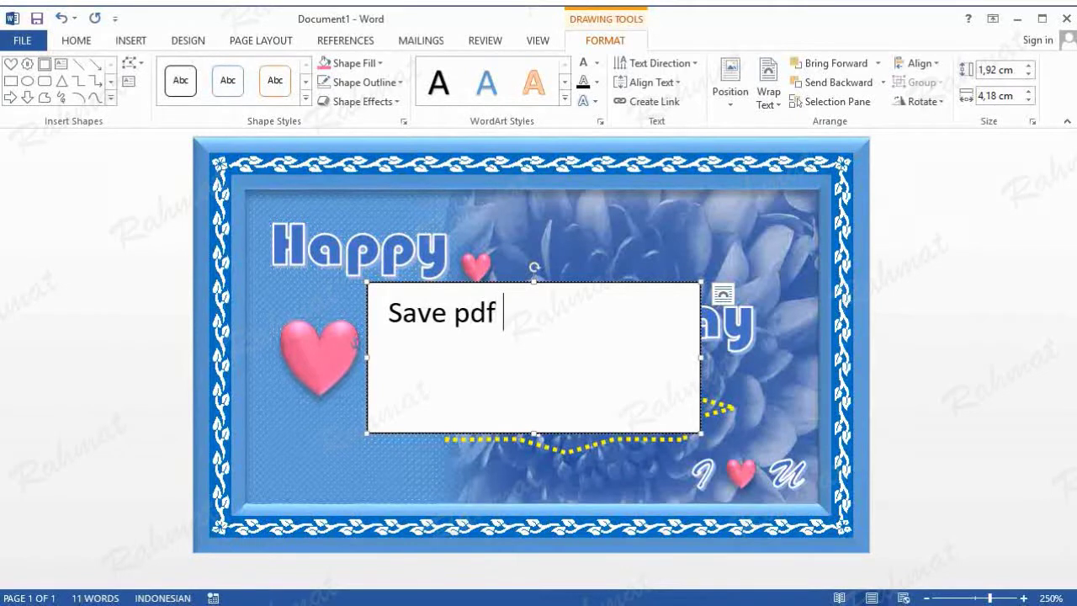
type("th")
type("an print")
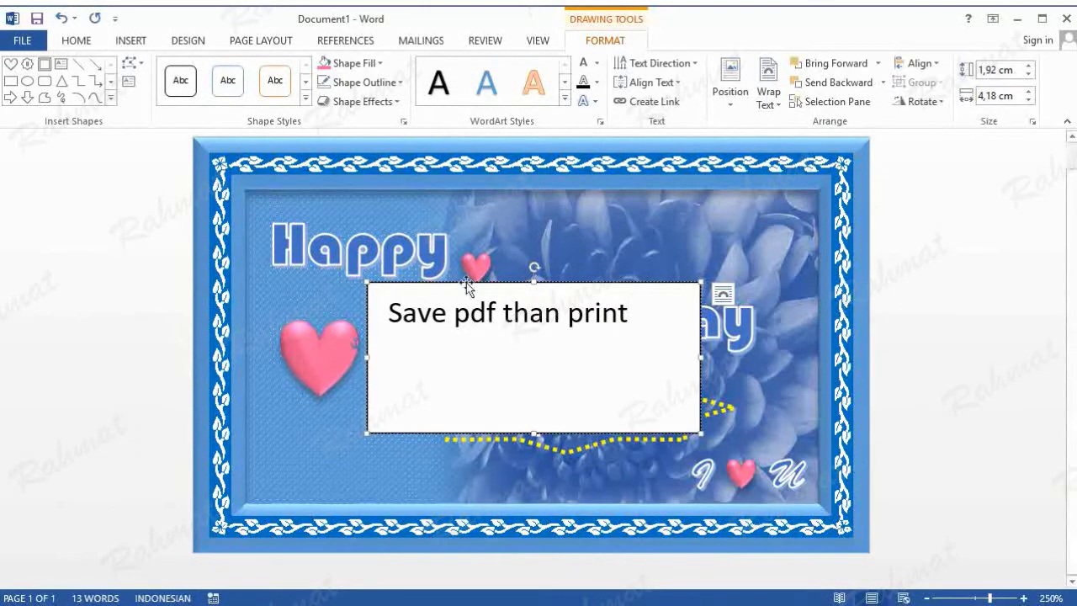
right_click(495, 286)
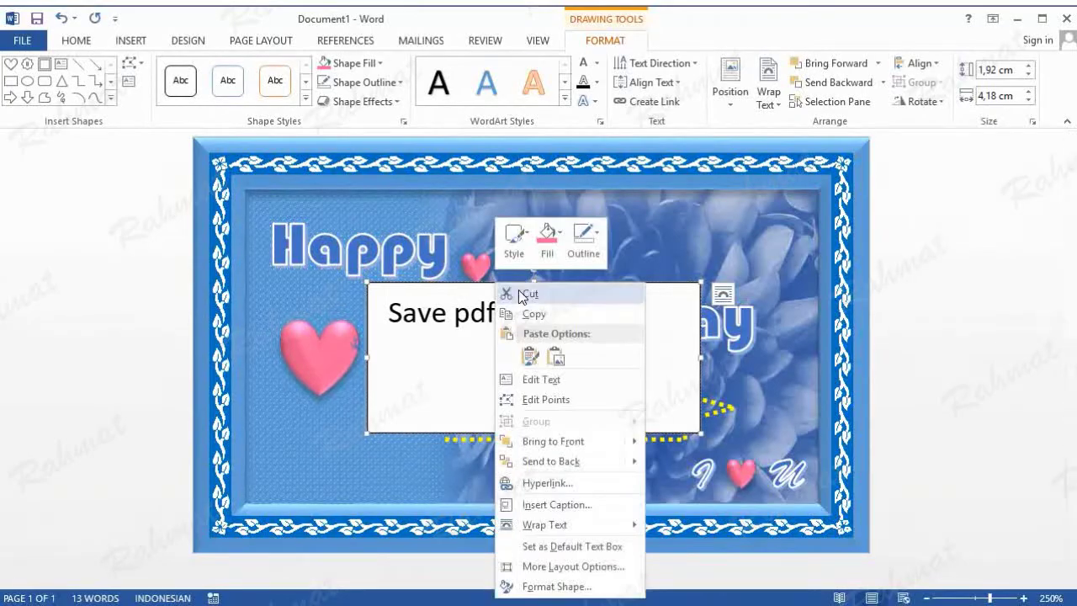
left_click(515, 293)
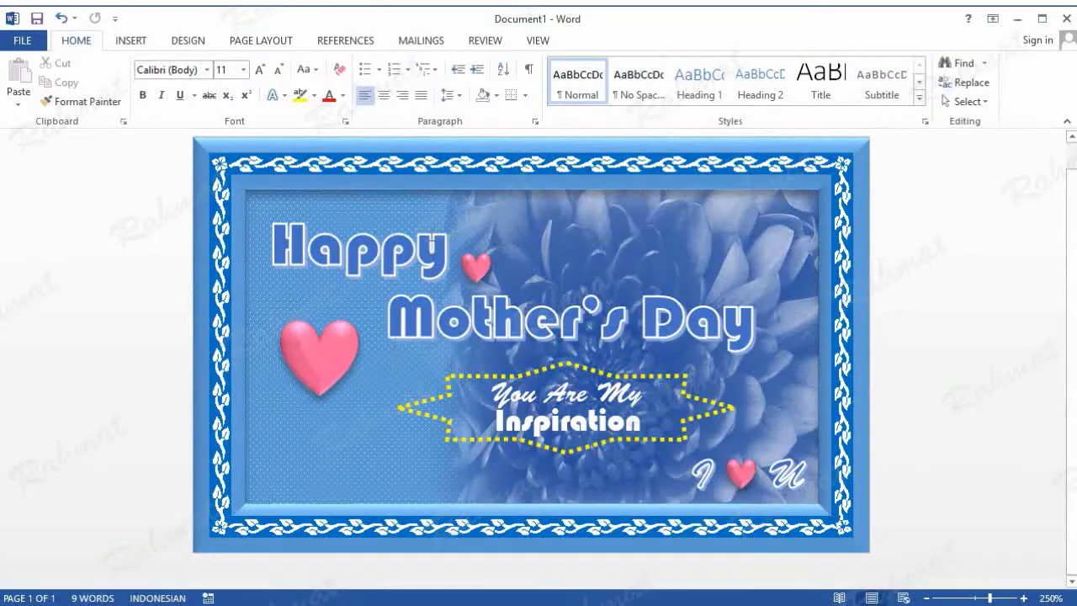
Save the card as a PDF named Doc2 in the recent Documents data folder
left_click(28, 42)
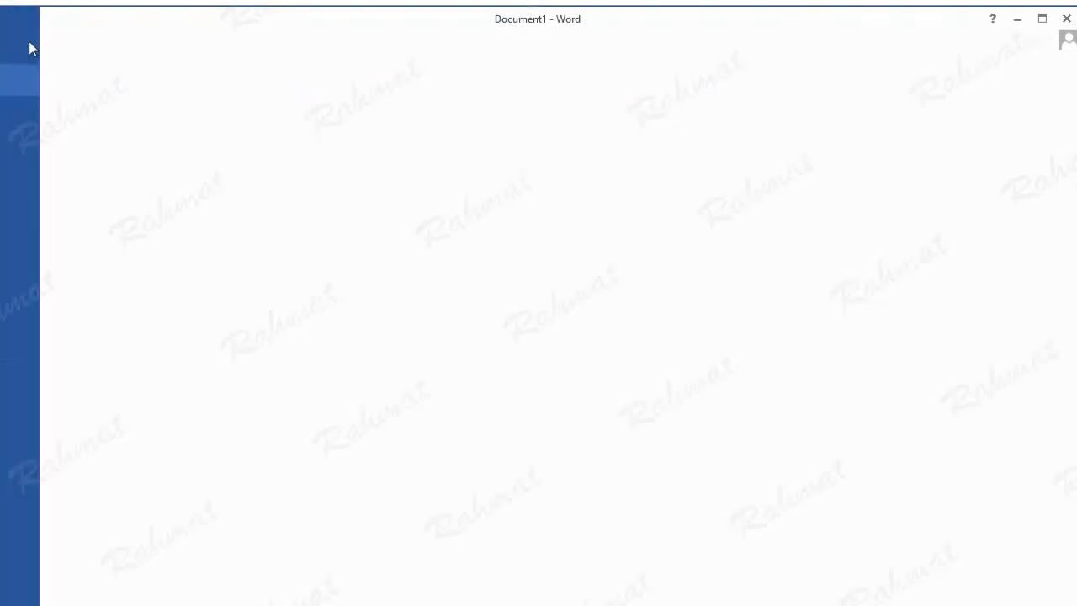
left_click(41, 213)
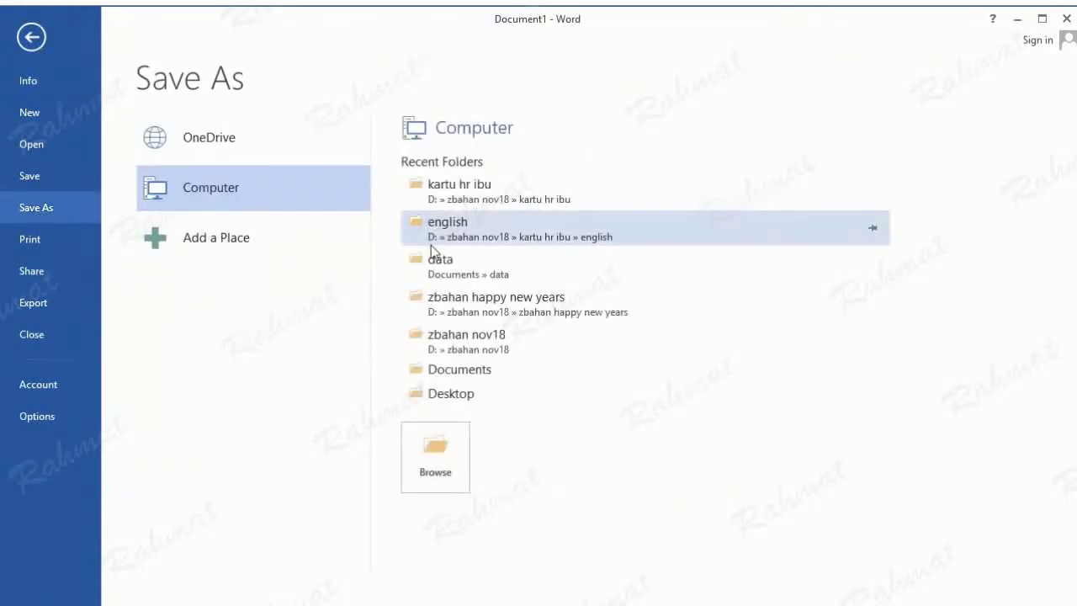
left_click(433, 267)
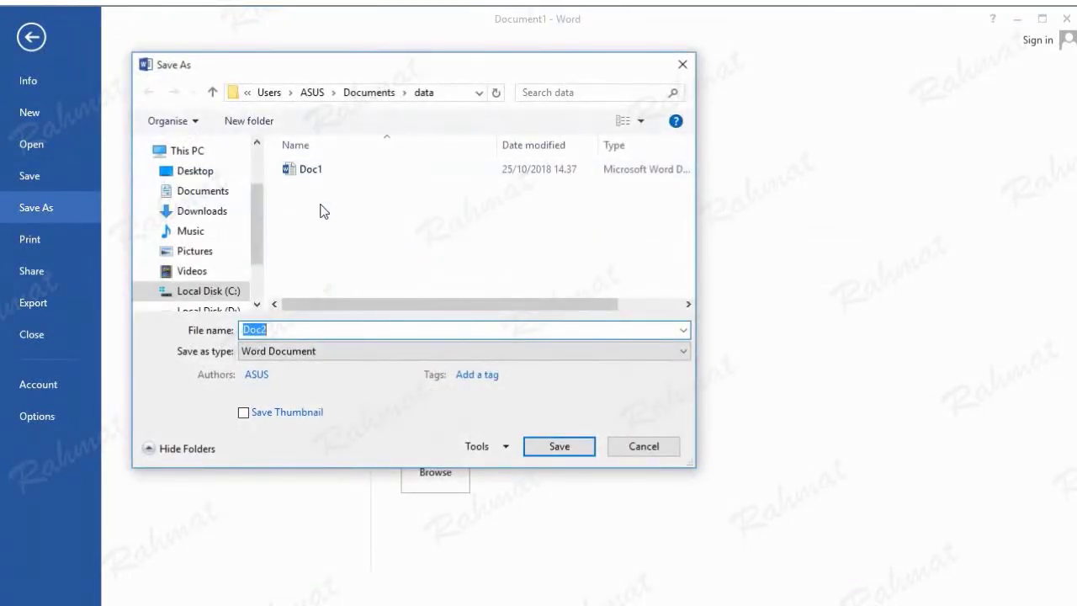
left_click(370, 353)
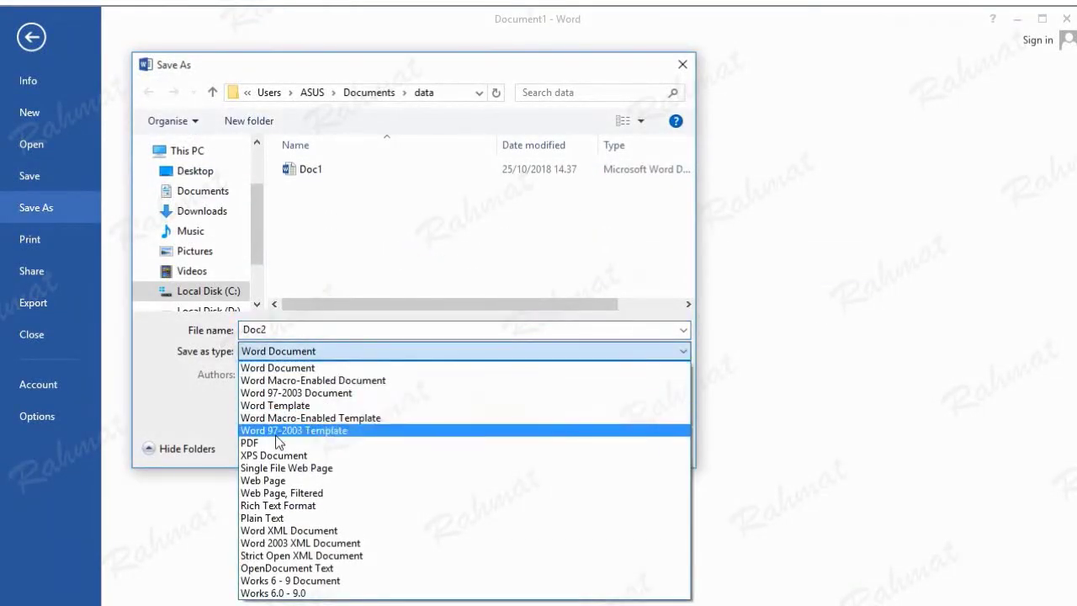
left_click(269, 440)
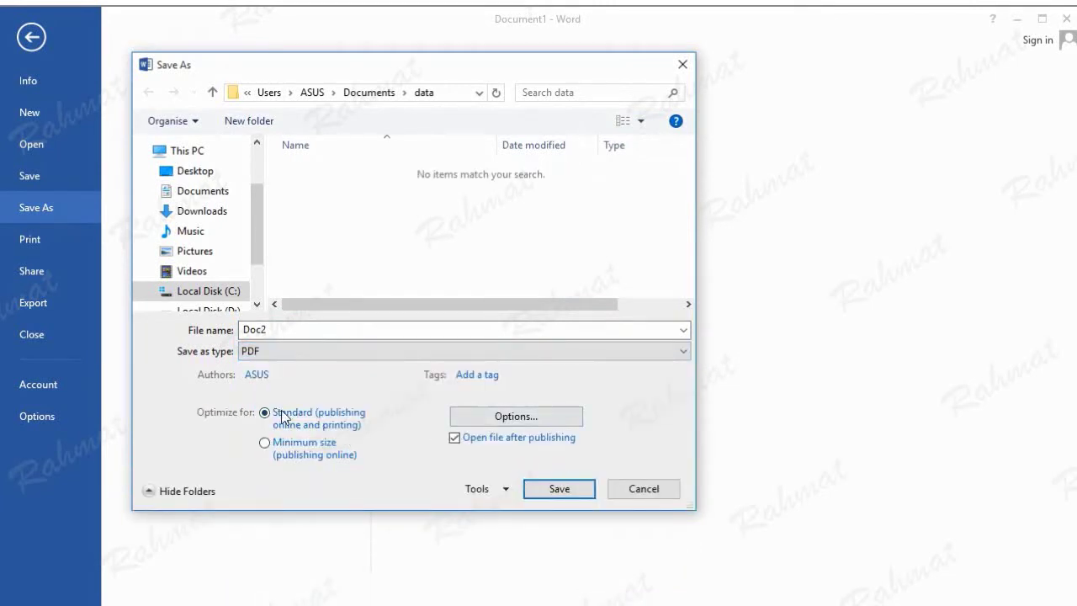
left_click(564, 495)
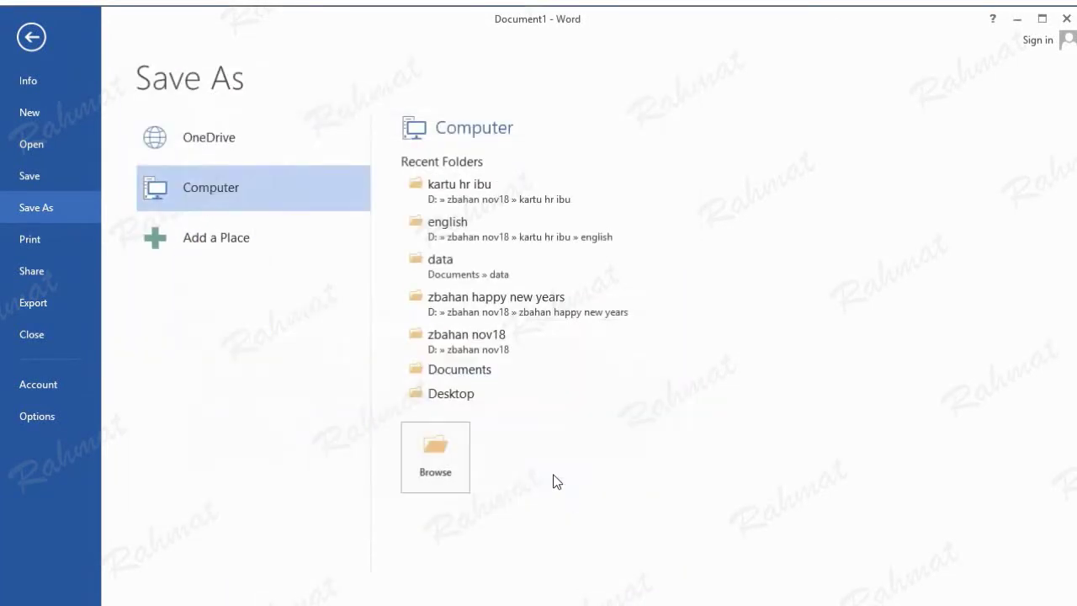
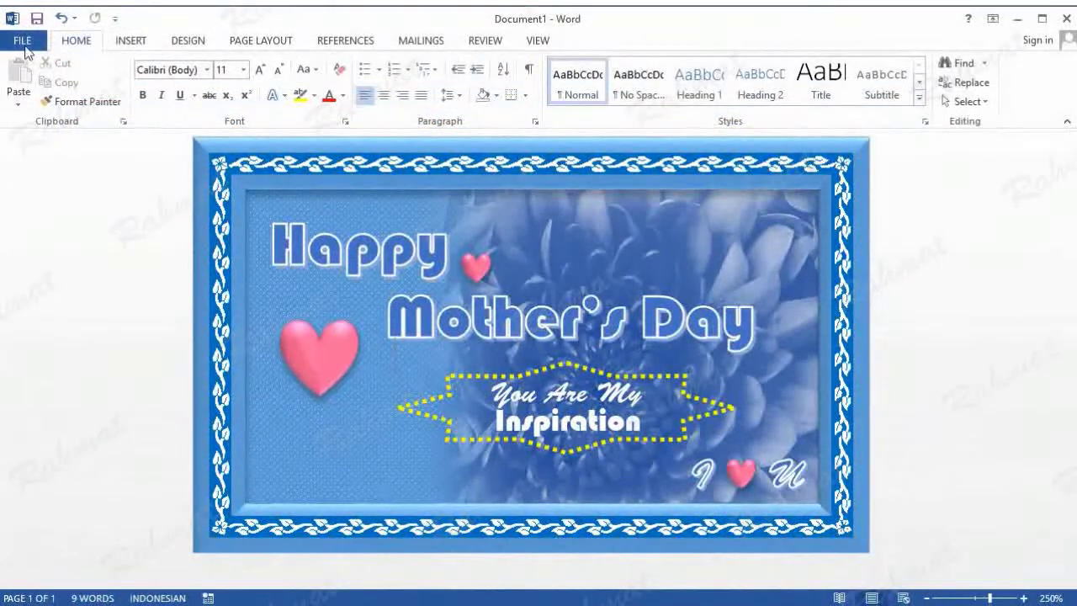
Create a new blank Word document
left_click(25, 48)
left_click(30, 111)
left_click(201, 237)
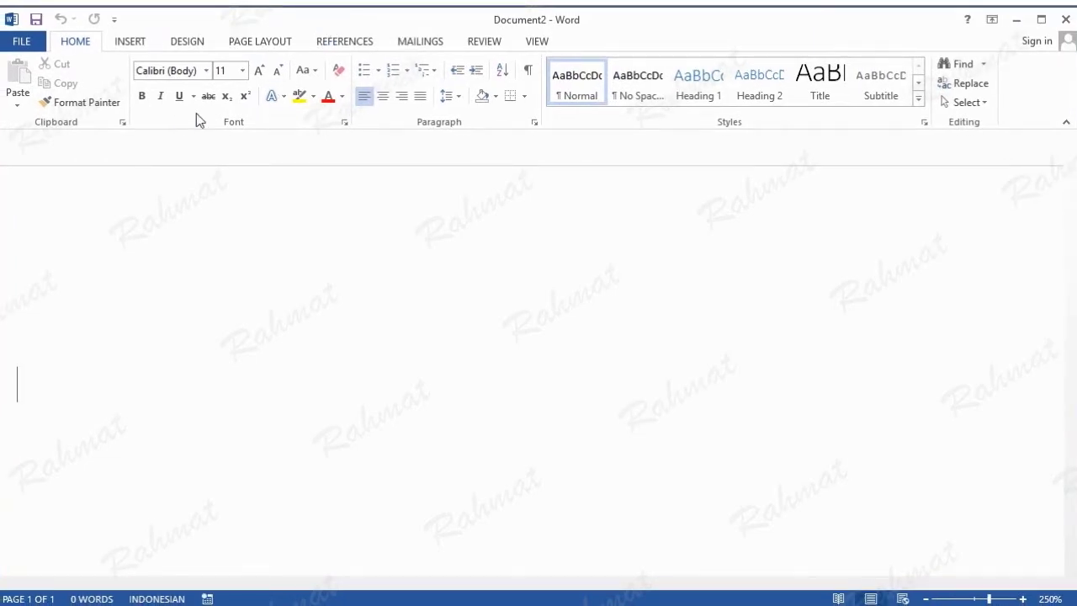
Set the page orientation to landscape
left_click(277, 48)
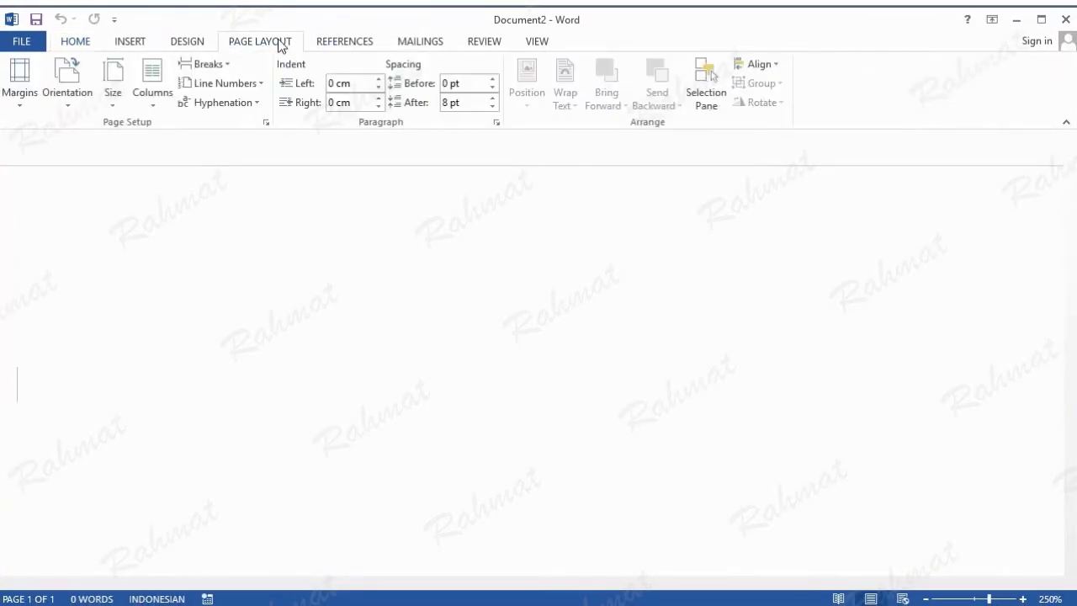
left_click(112, 108)
left_click(75, 106)
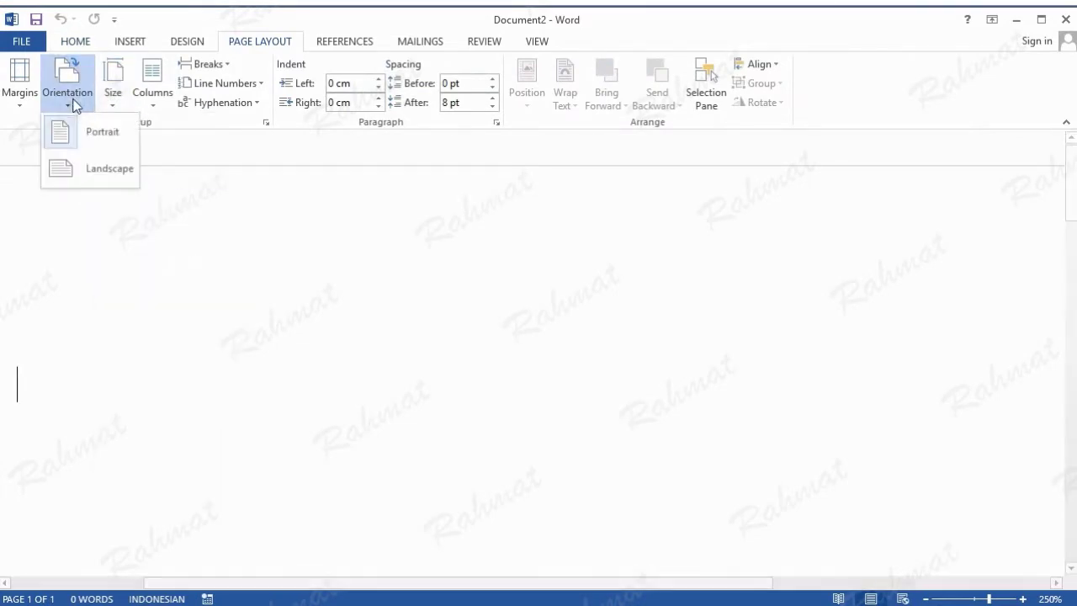
left_click(104, 173)
Set the top, bottom, left and right margins all to 0 cm
left_click(19, 106)
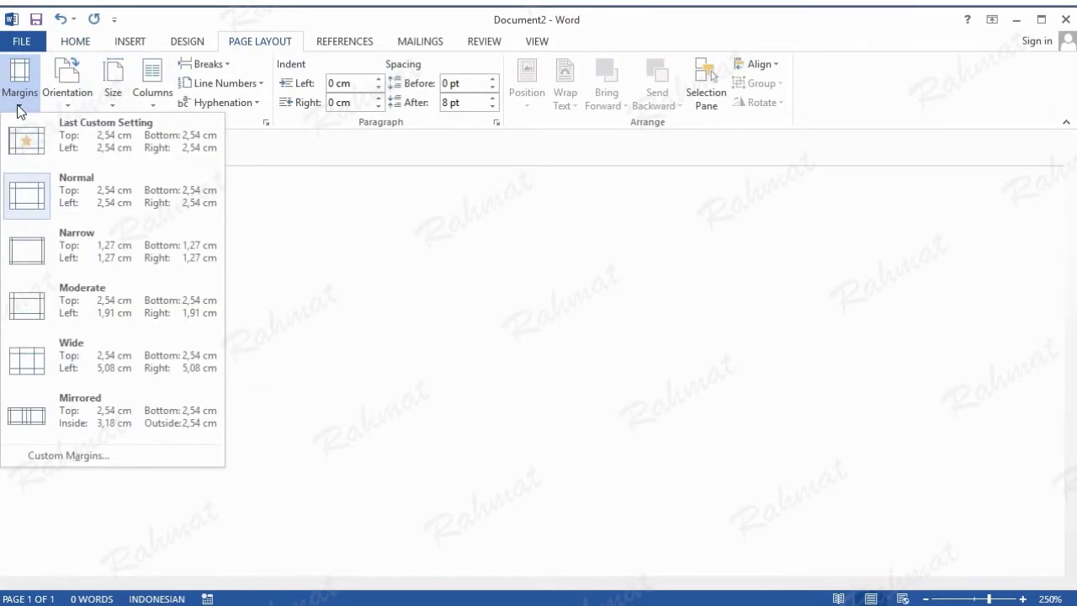
left_click(68, 455)
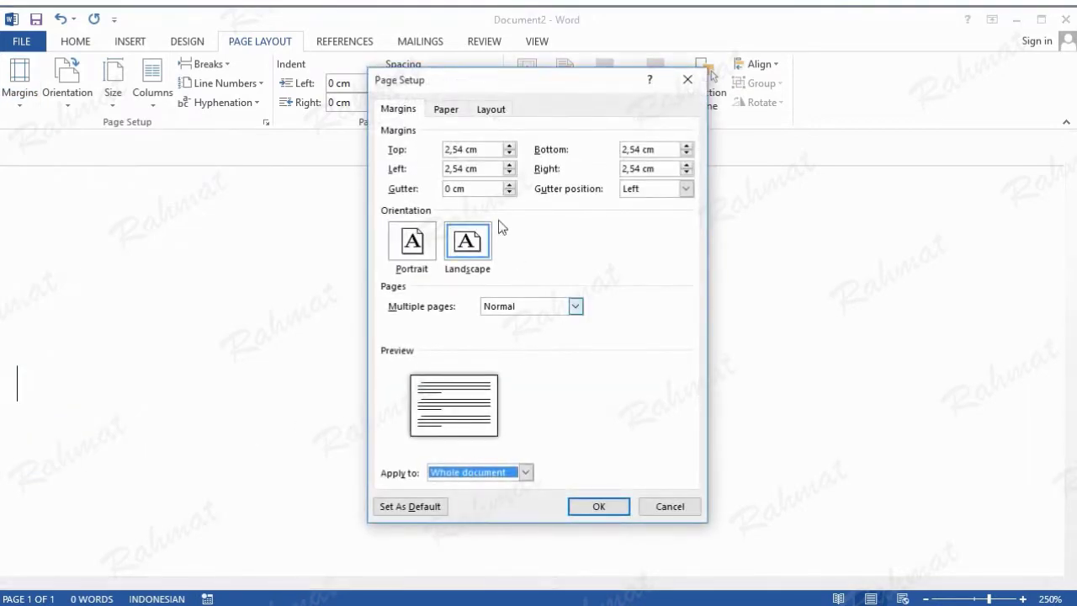
left_click(463, 149)
mouse_move(464, 150)
left_mouse_down()
mouse_move(423, 149)
mouse_move(423, 168)
left_mouse_up()
type("0")
left_click(460, 168)
type("0")
type("0")
left_click_drag(639, 149, 572, 172)
type("0")
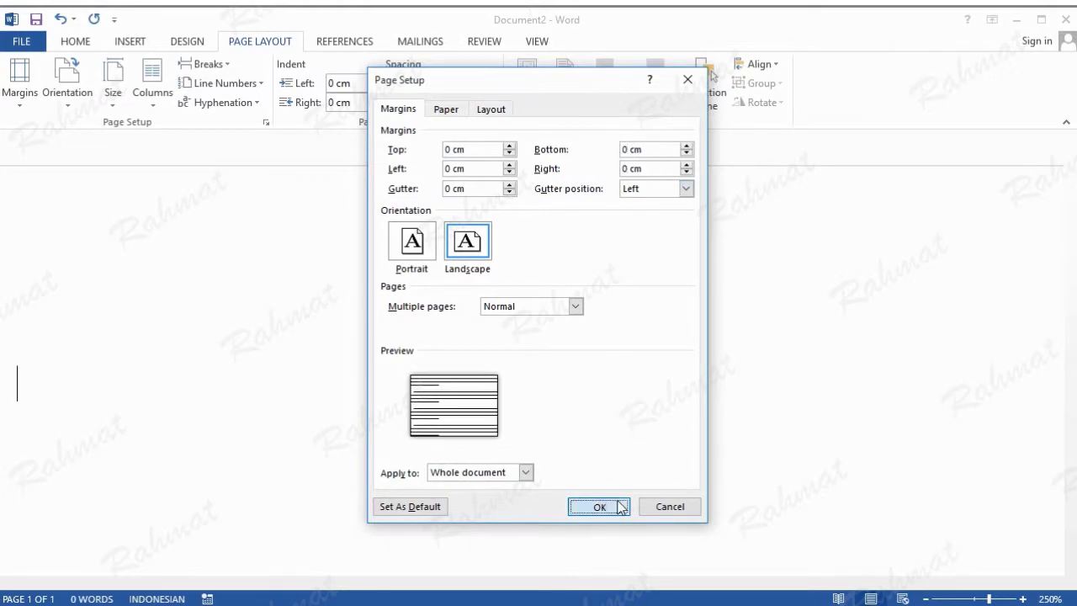
left_click(617, 506)
Zoom the view to 63% so the whole page is visible
left_click(537, 41)
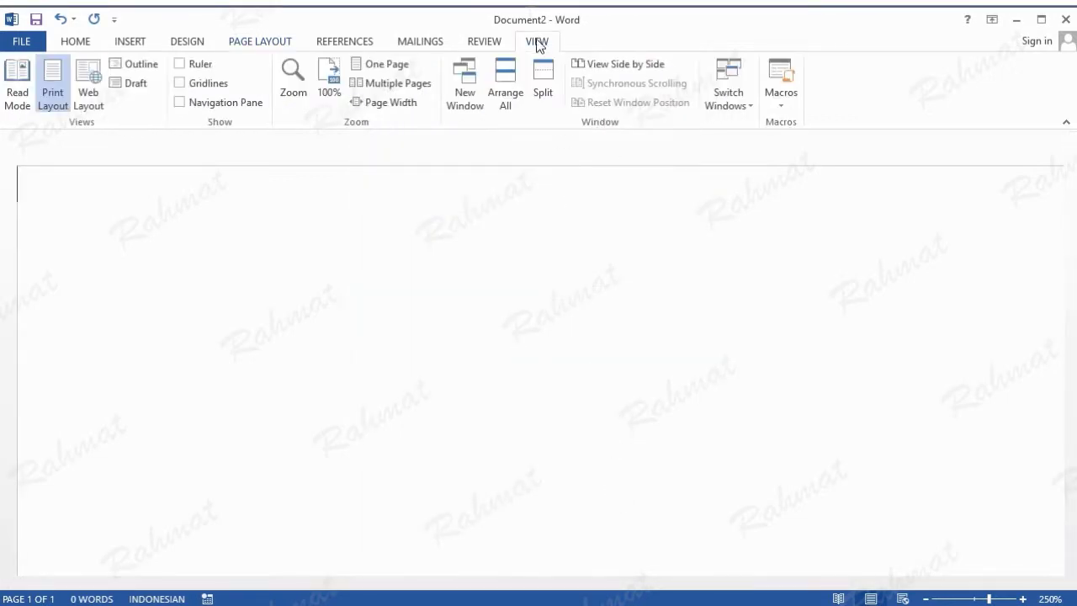
left_click(295, 97)
left_click(256, 247)
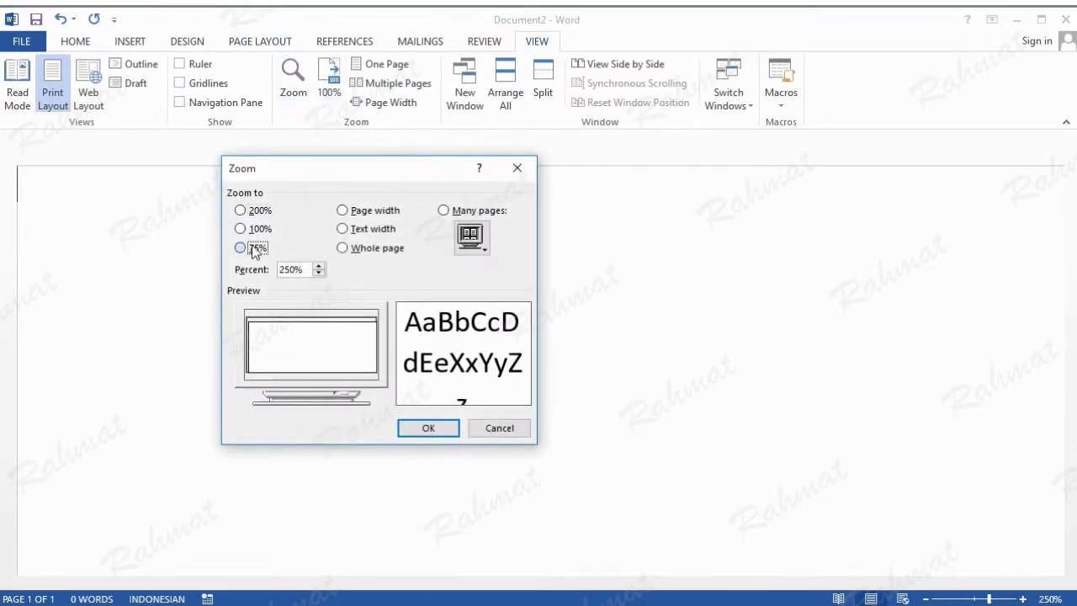
left_click(318, 274)
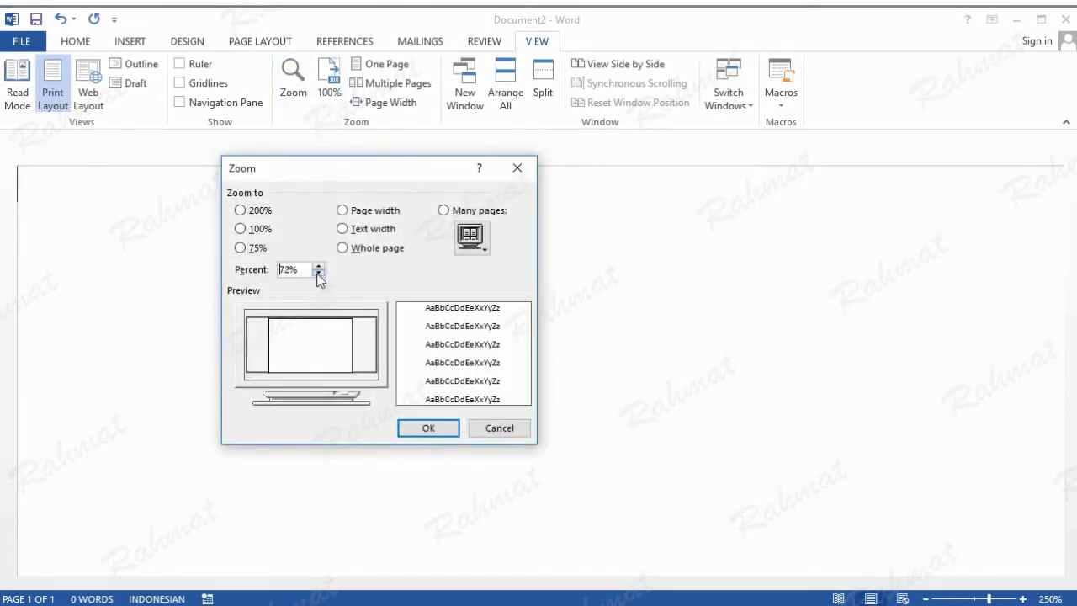
left_click(318, 275)
left_click(318, 274)
left_click(318, 275)
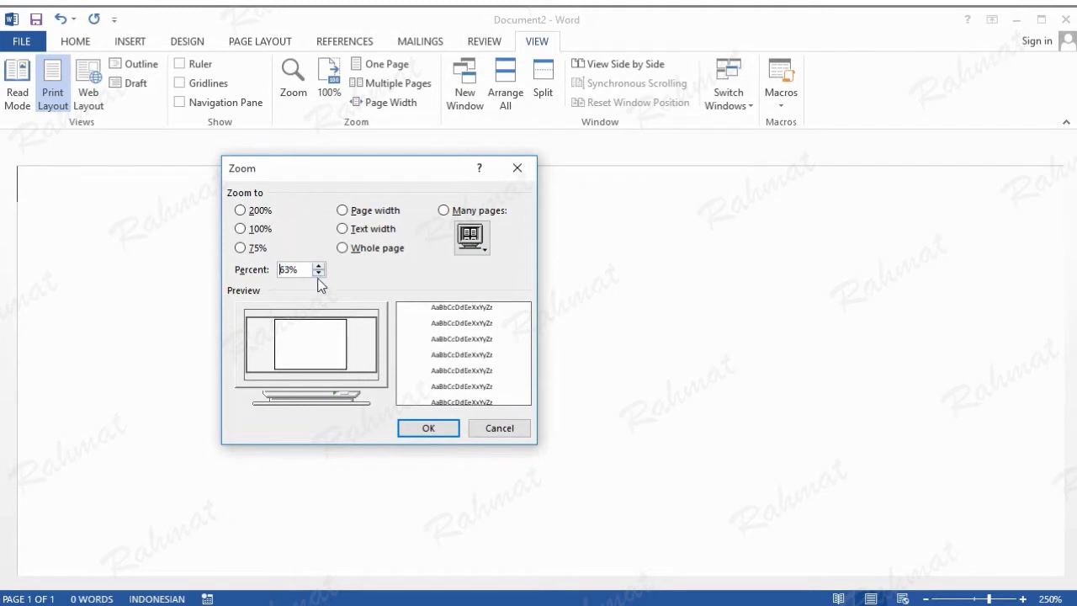
left_click(425, 431)
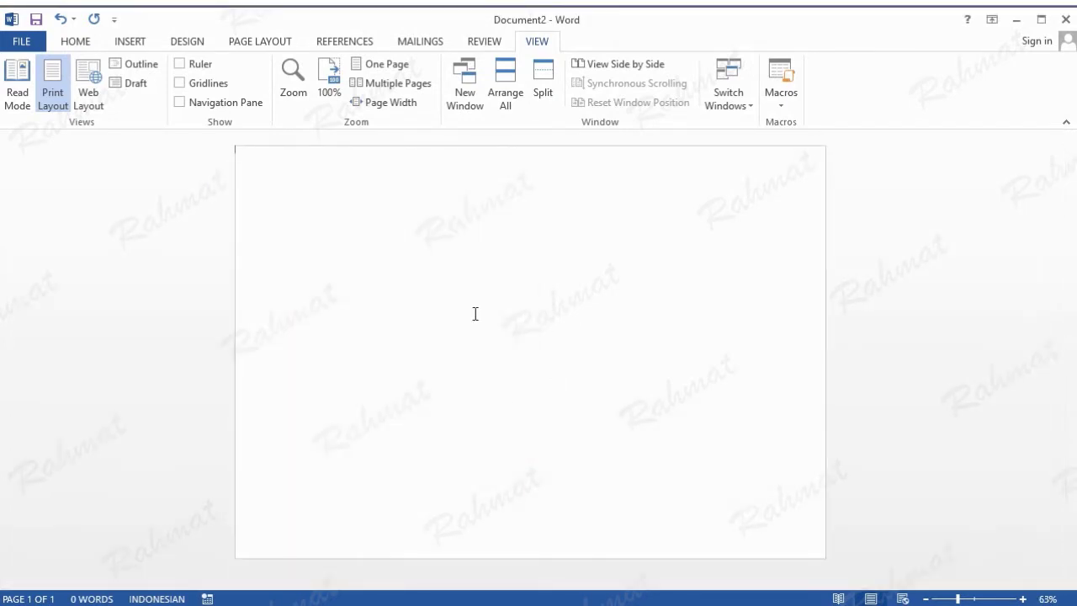
Open Doc2.pdf from the data folder and accept converting it to an editable document
left_click(75, 42)
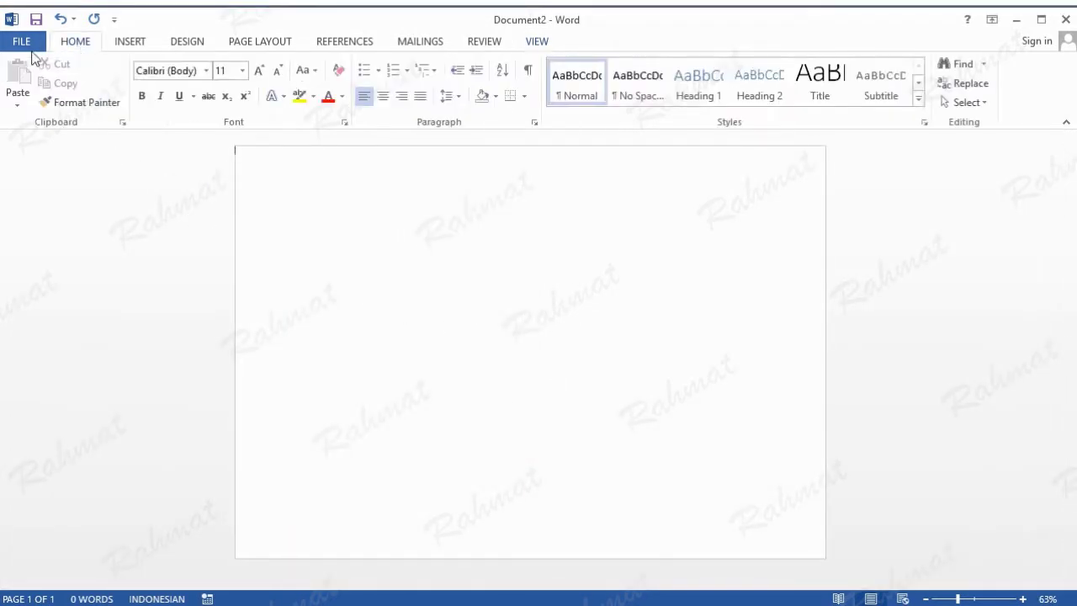
left_click(30, 48)
left_click(38, 145)
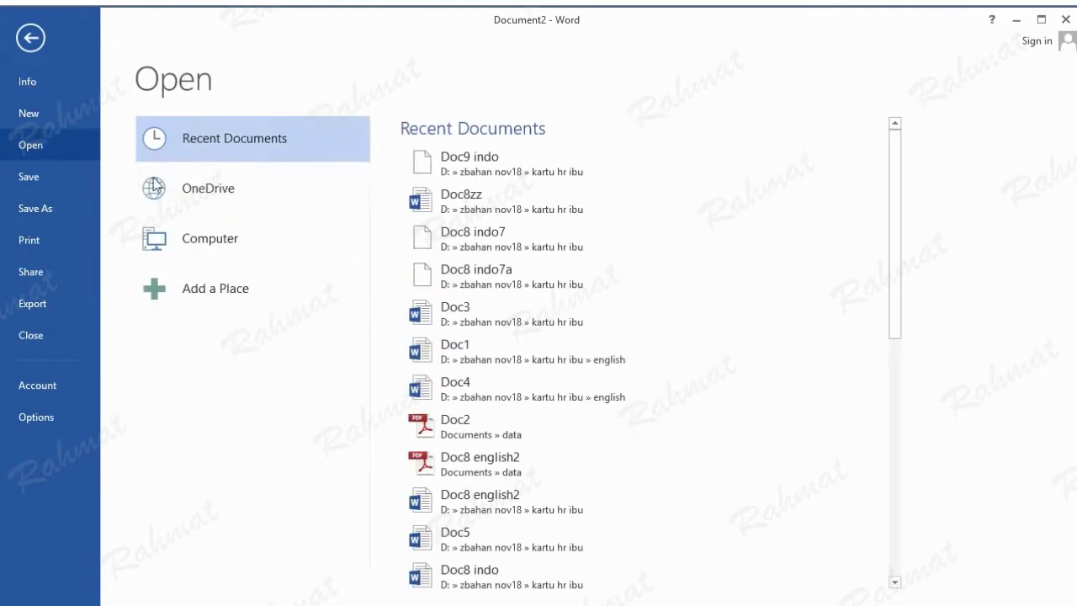
left_click(223, 240)
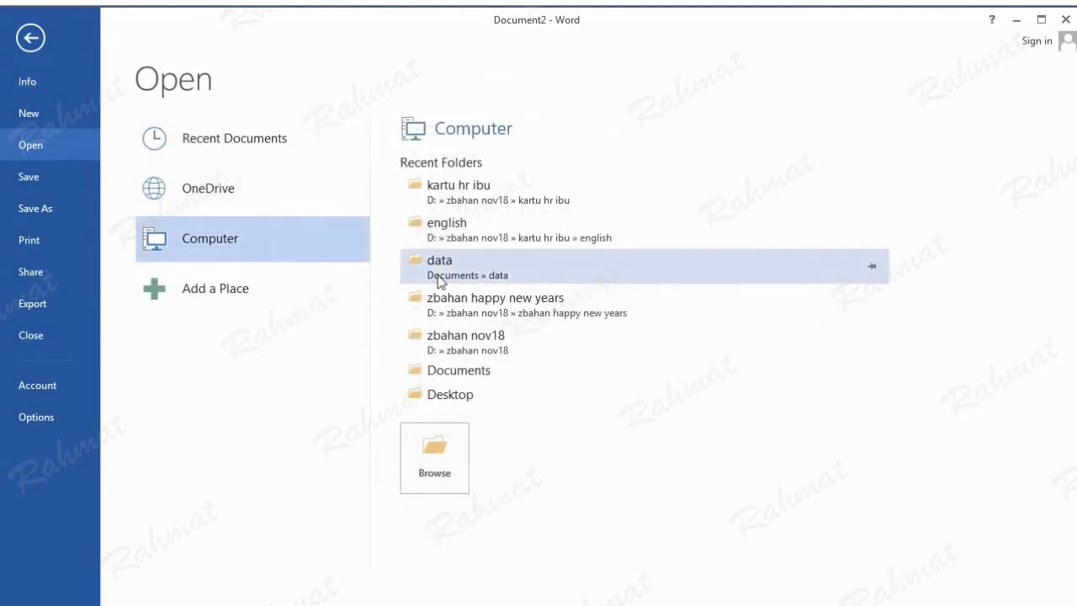
left_click(446, 273)
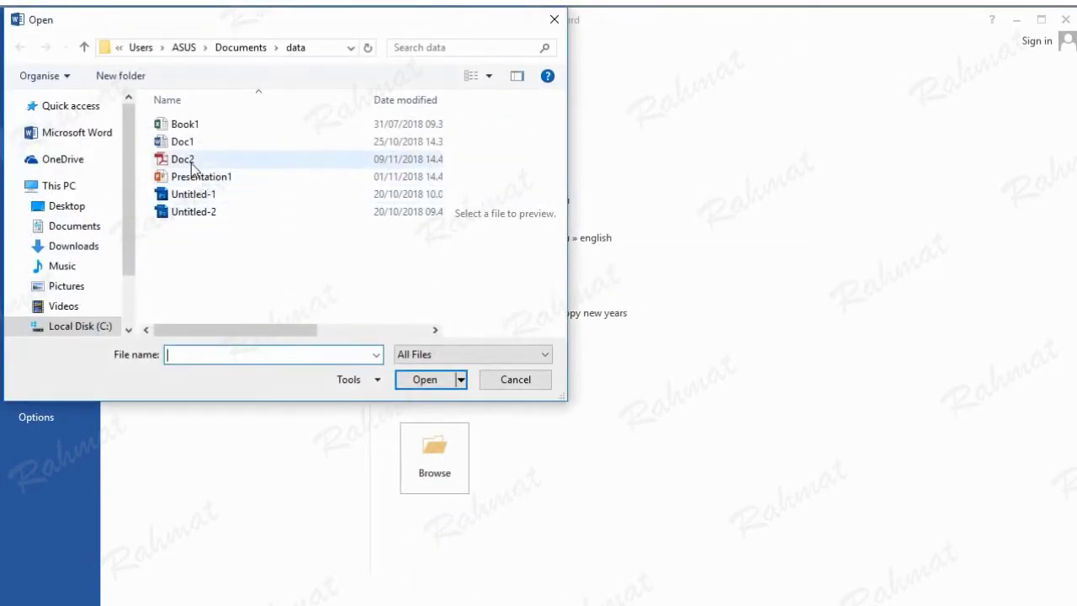
double_click(190, 162)
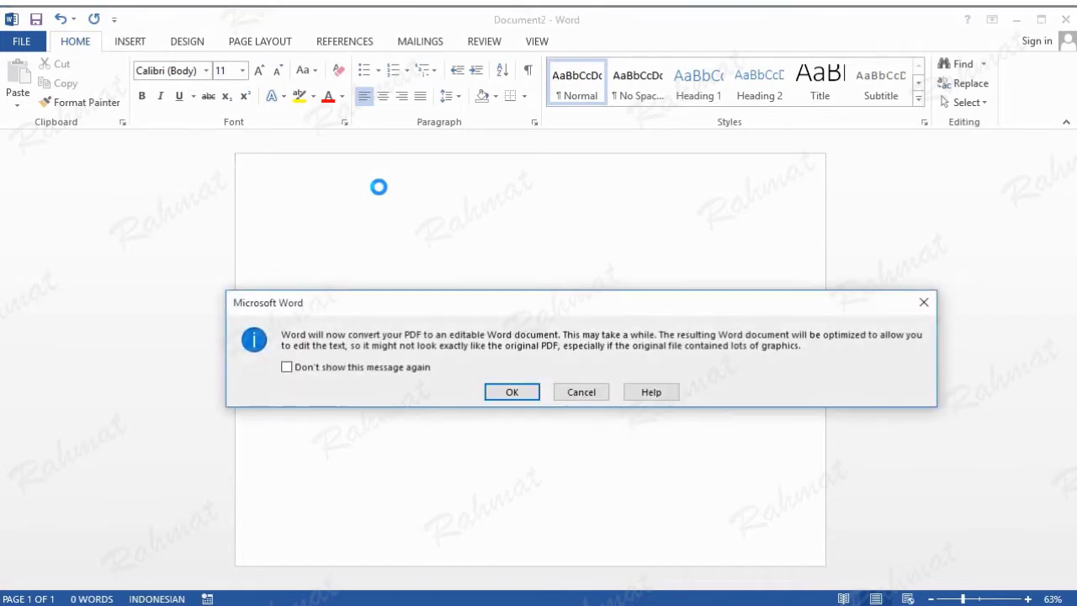
left_click(524, 393)
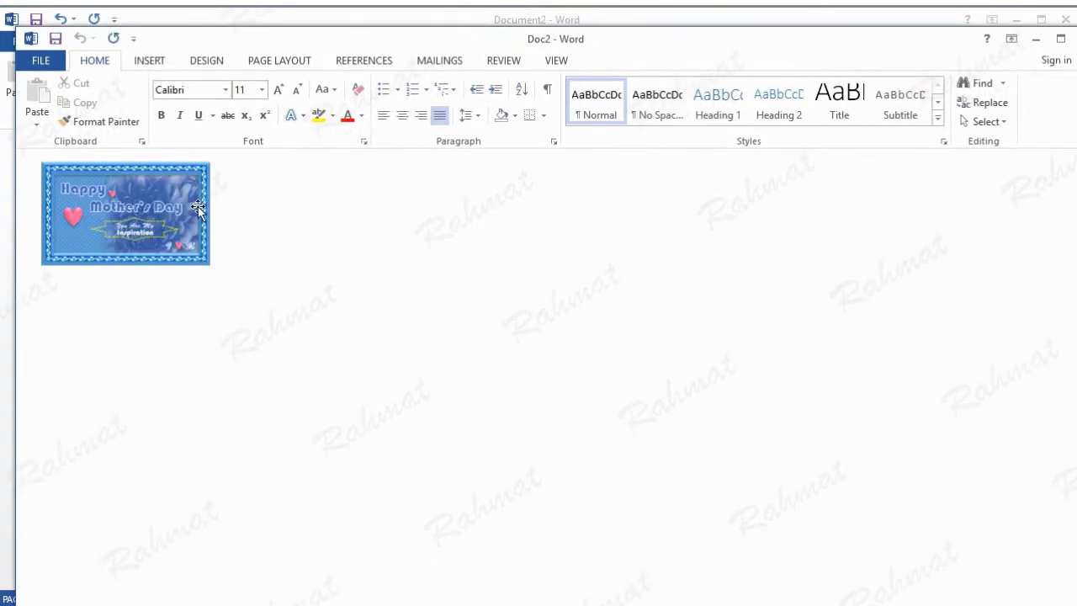
Copy the Happy Mother's Day card image and minimize Doc2
right_click(198, 208)
left_click(237, 224)
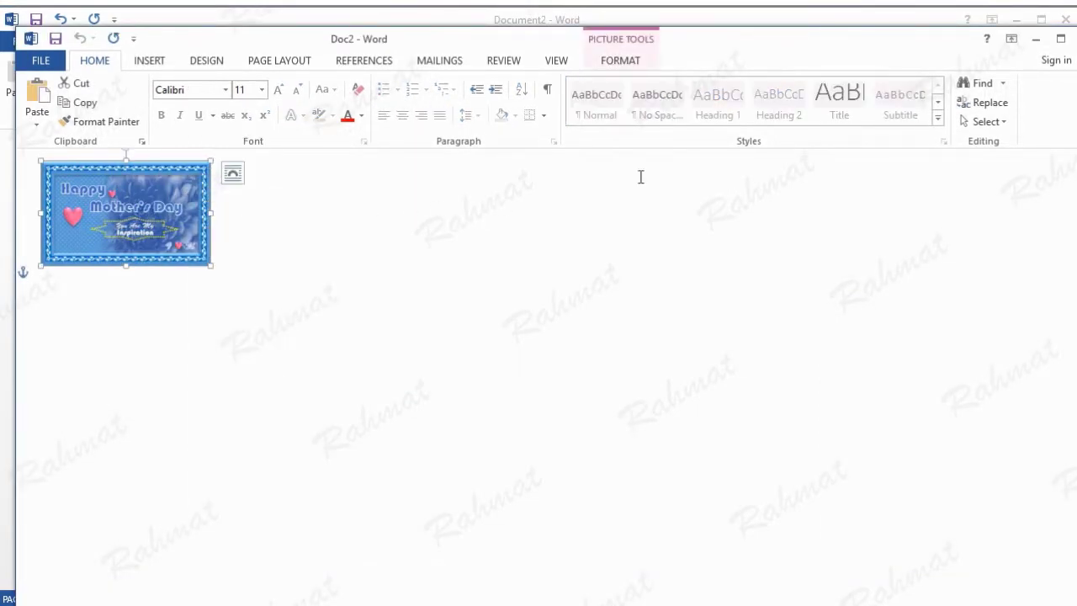
left_click(1036, 40)
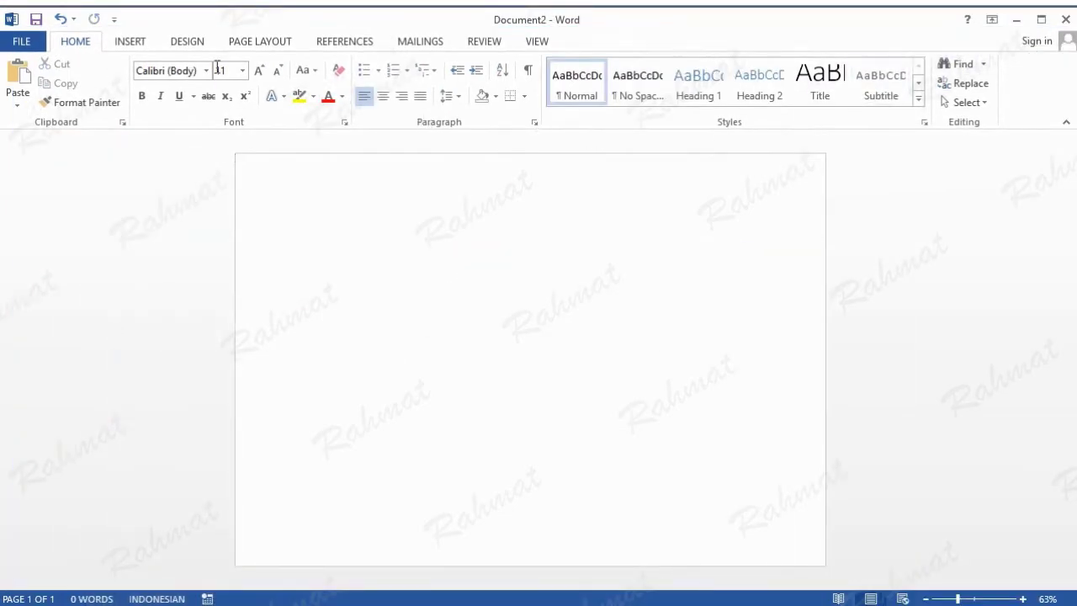
Paste three copies of the card and arrange them side by side in a row
left_click(18, 74)
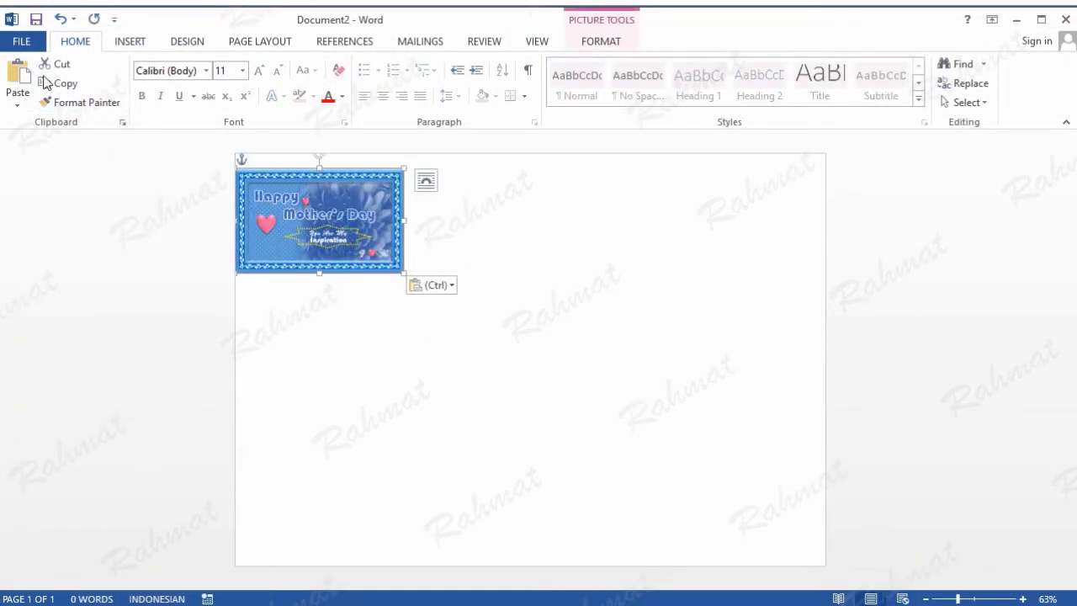
left_click(20, 74)
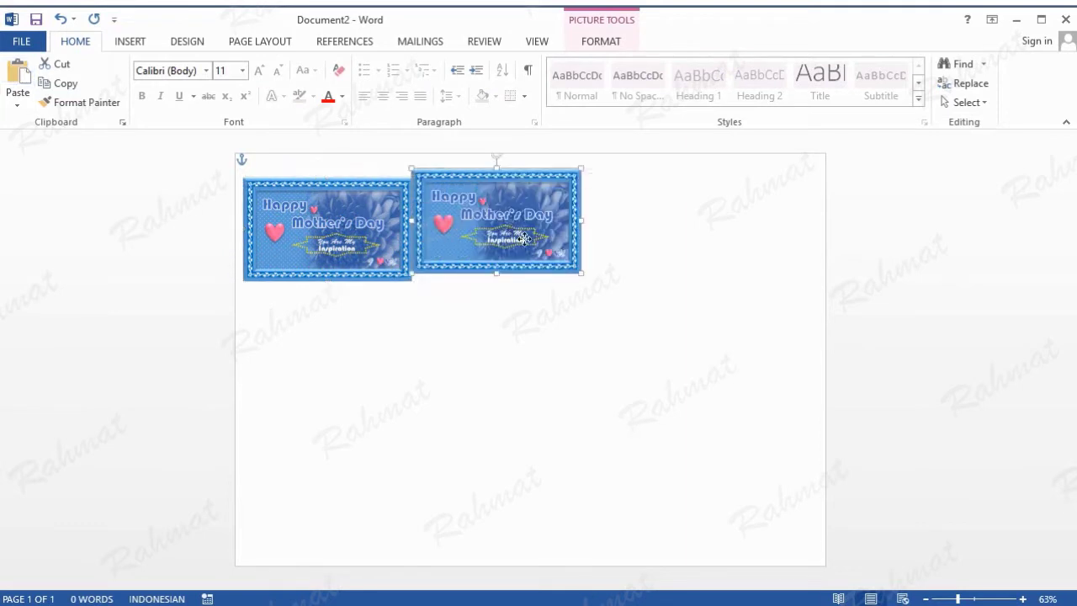
left_click_drag(498, 242, 514, 254)
left_click(18, 74)
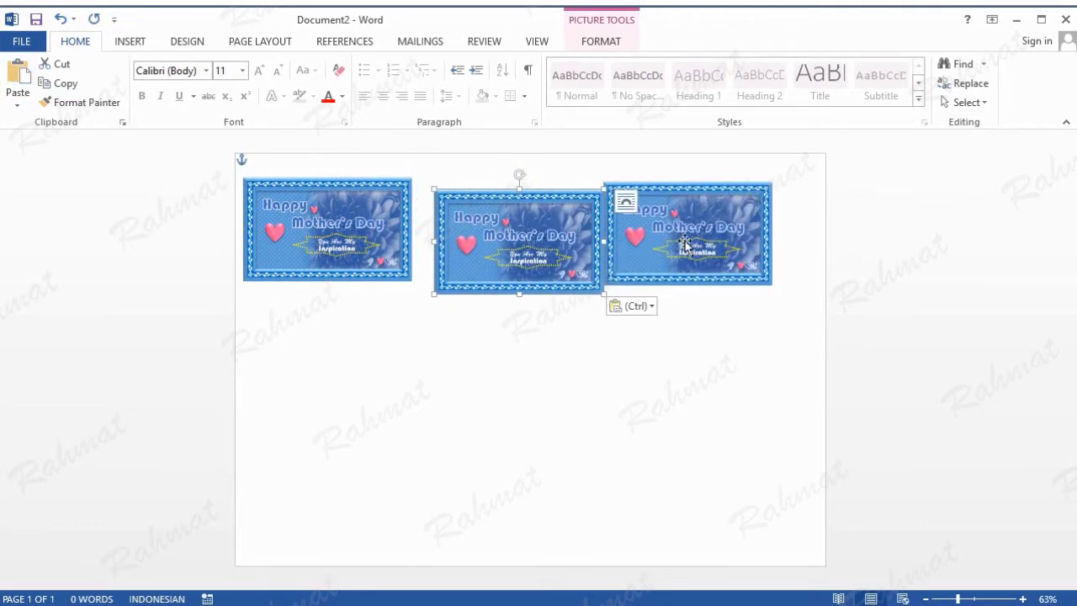
left_click_drag(687, 244, 711, 255)
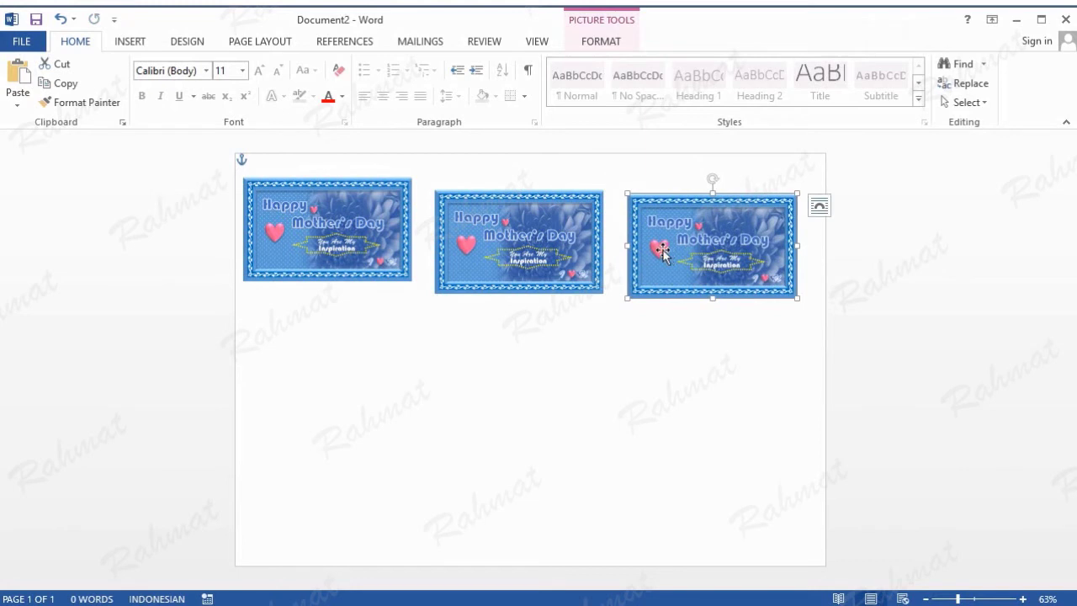
left_click(575, 261)
left_click_drag(577, 262, 580, 260)
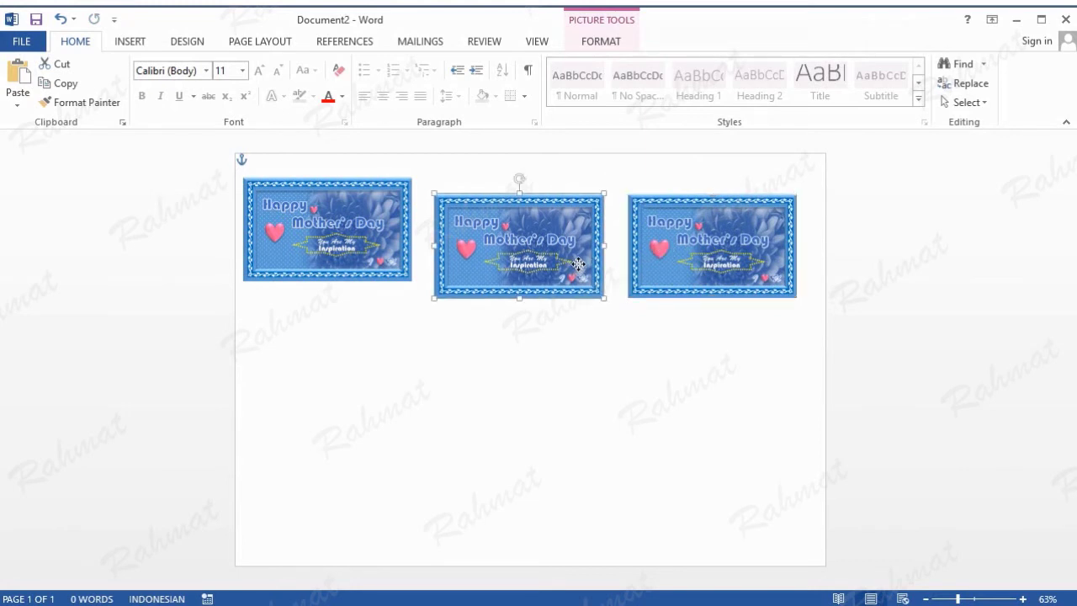
left_click(671, 268)
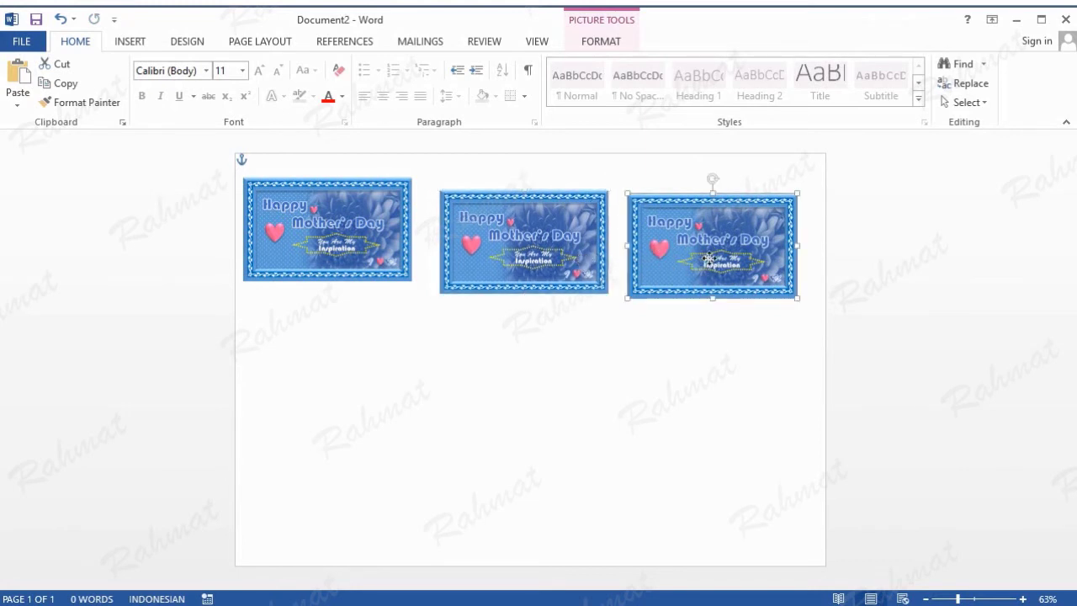
mouse_move(708, 260)
left_mouse_down()
mouse_move(725, 256)
mouse_move(715, 266)
left_mouse_up()
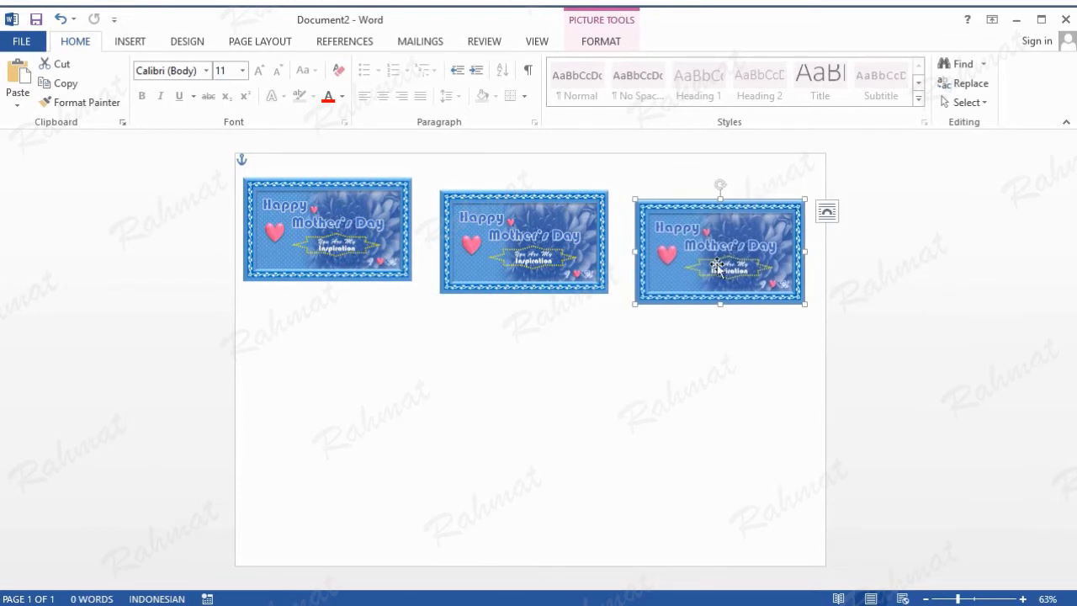
Select all three cards and align their bottom edges
left_click(557, 241, "ctrl")
left_click(389, 226, "ctrl")
left_click(615, 42)
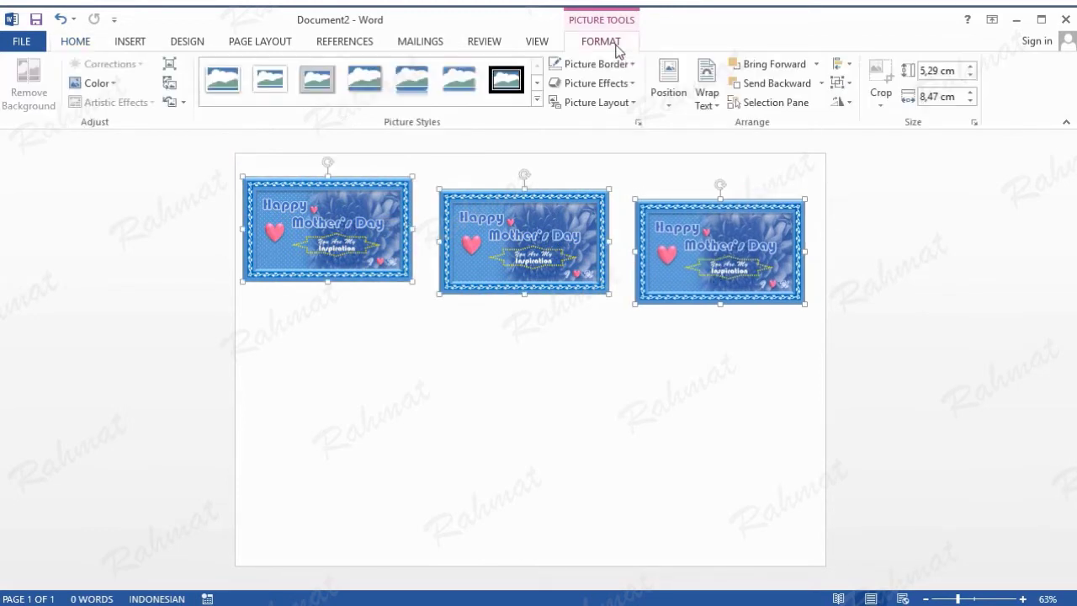
left_click(845, 67)
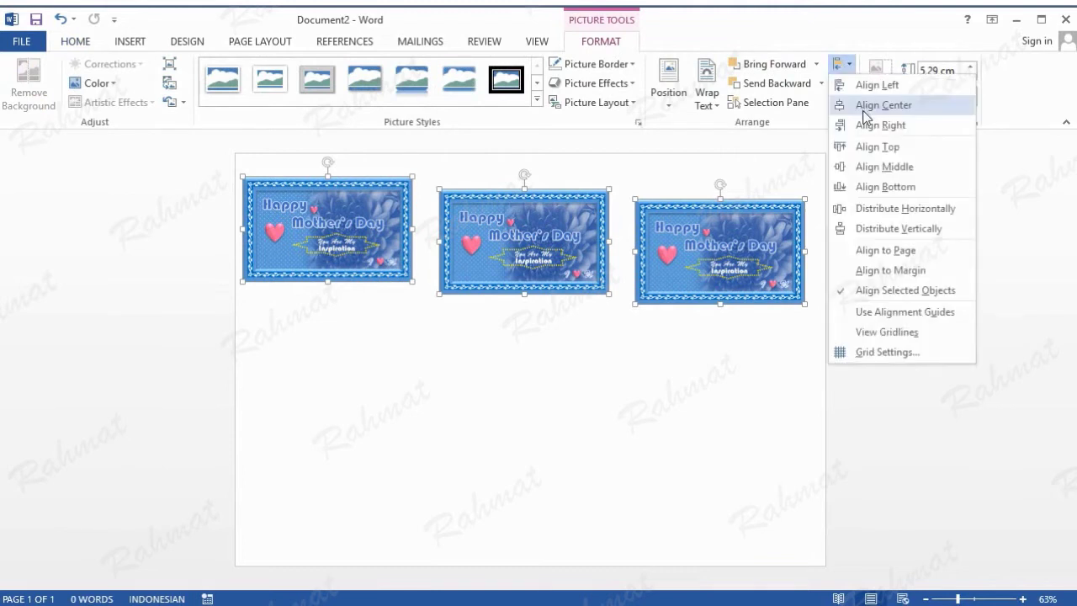
left_click(884, 185)
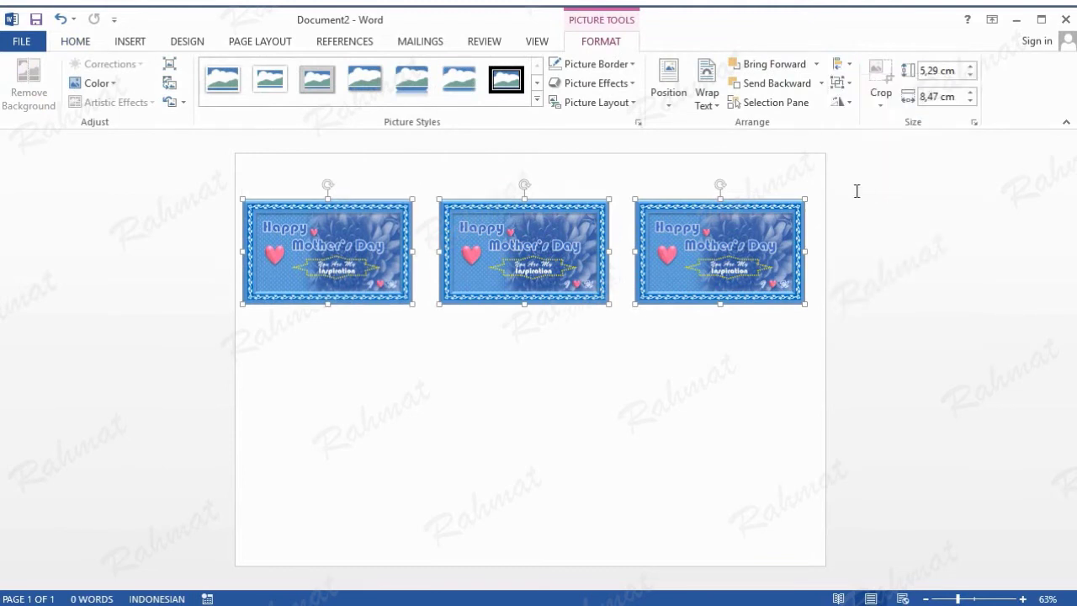
Group the three cards into one object and move the row to the page top
right_click(376, 251)
mouse_move(502, 350)
left_click(560, 351)
left_click_drag(584, 243, 587, 208)
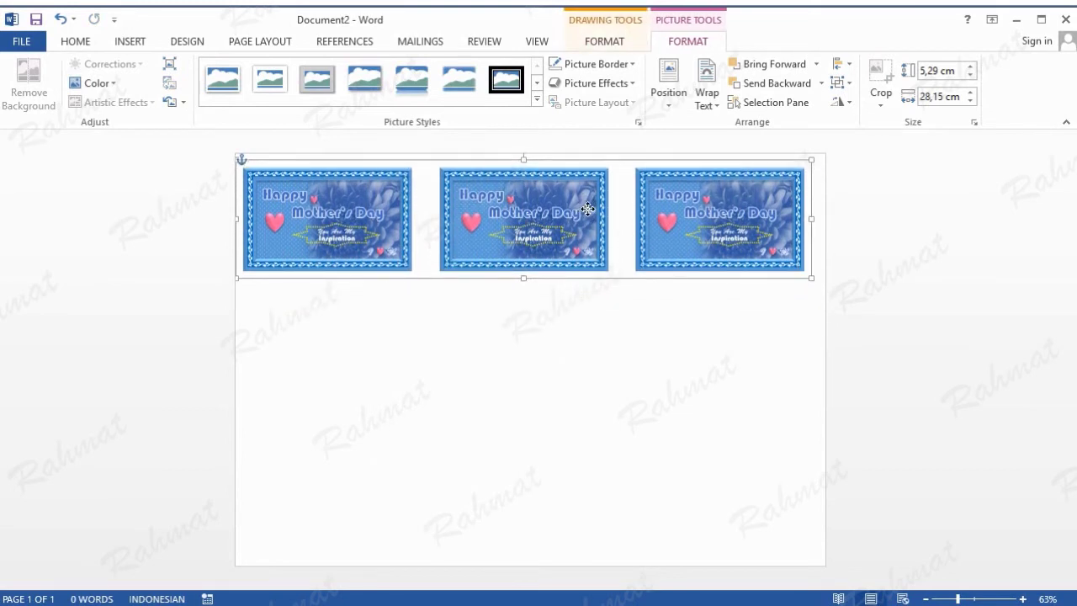
Copy the grouped card row and paste two duplicates, placing them in the middle and bottom of the page
left_click(91, 51)
left_click(67, 82)
left_click(16, 84)
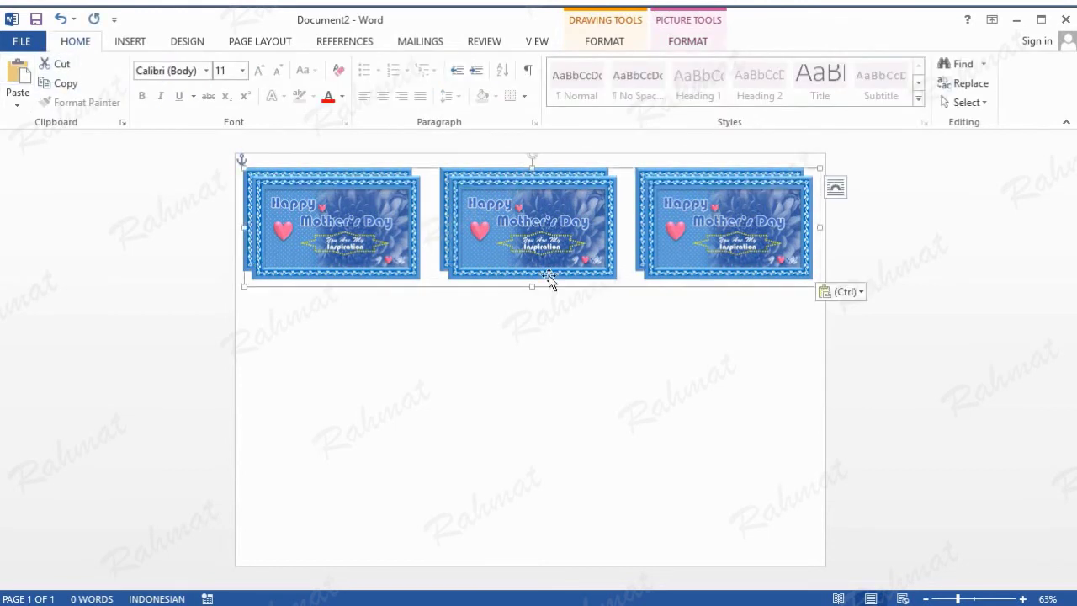
left_click_drag(549, 280, 554, 411)
left_click(44, 83)
left_click(19, 75)
left_click_drag(605, 393, 658, 512)
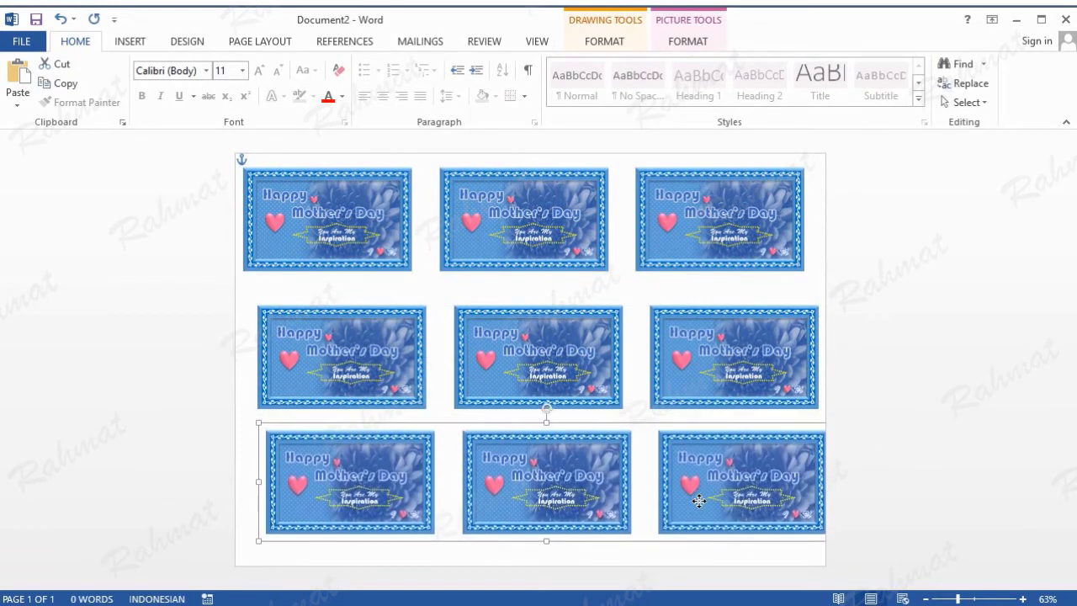
Select all three rows and left-align them
left_click(344, 198)
left_click(378, 340, "shift")
left_click(385, 480, "shift")
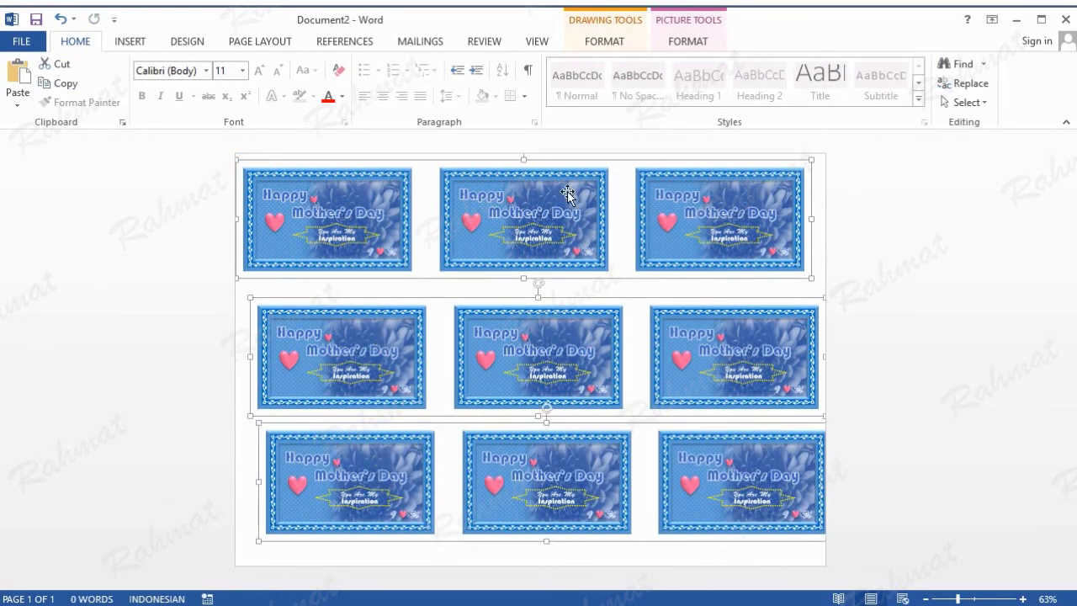
left_click(673, 43)
left_click(840, 64)
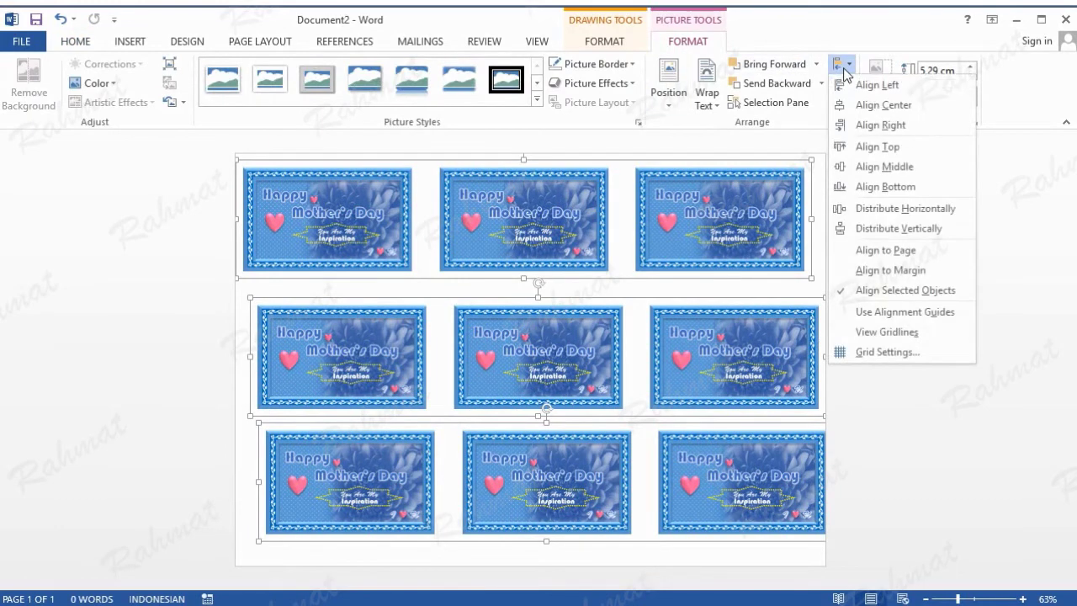
left_click(856, 93)
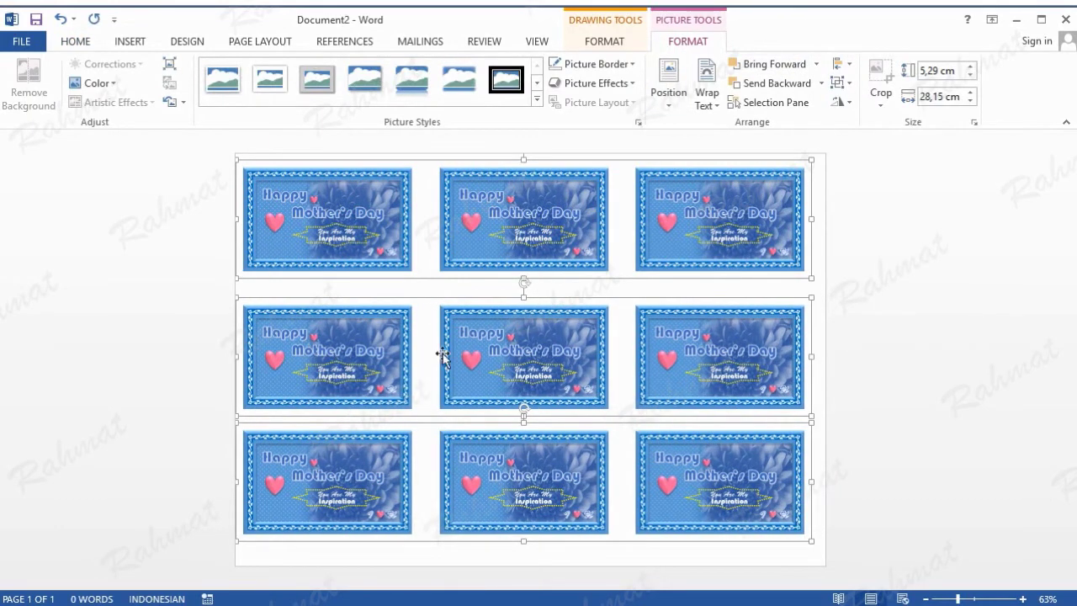
left_click(923, 297)
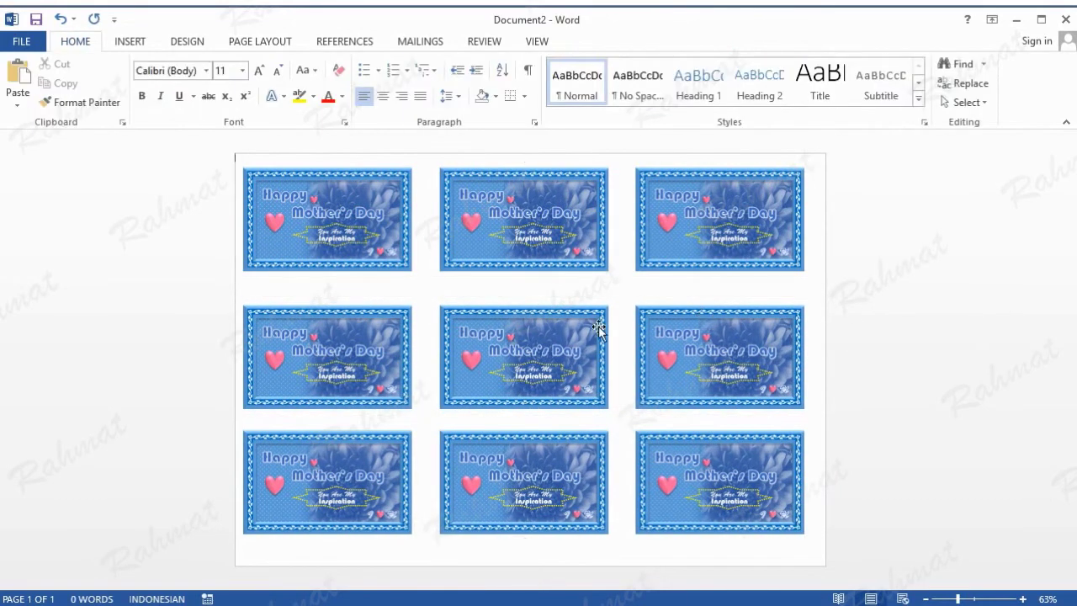
Nudge the middle and bottom rows upward with the arrow keys for even spacing
left_click(373, 339)
key("Up")
key("Up")
key("Up")
key("Up")
key("Up")
key("Up")
key("Up")
key("Up")
left_click(363, 463)
key("Up")
key("Up")
key("Up")
left_click(378, 337)
key("Up")
key("Up")
left_click(378, 463)
key("Up")
key("Up")
left_click(924, 381)
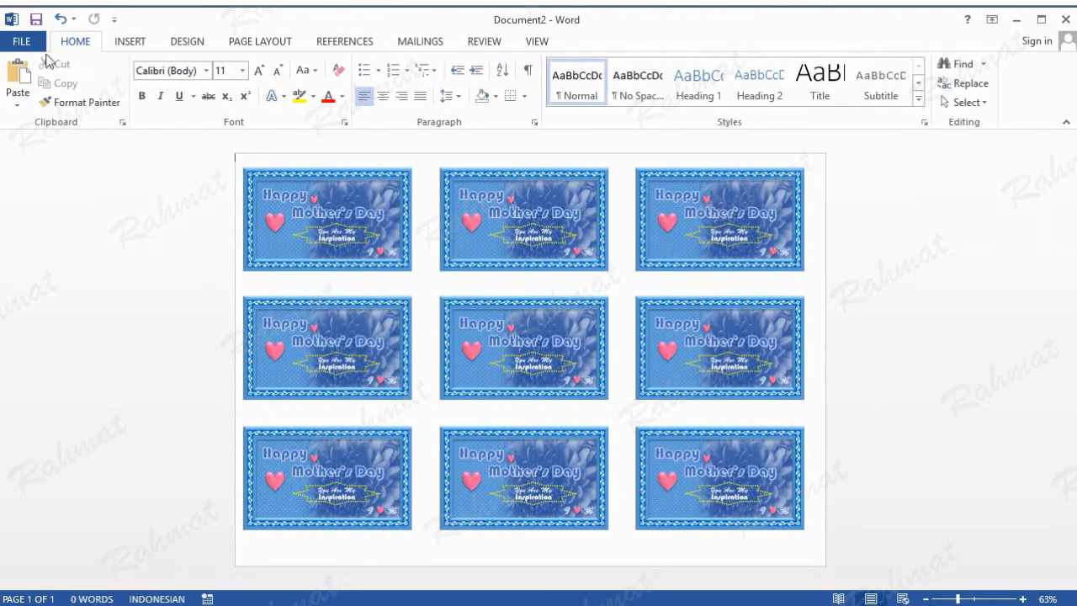
left_click(23, 41)
left_click(31, 241)
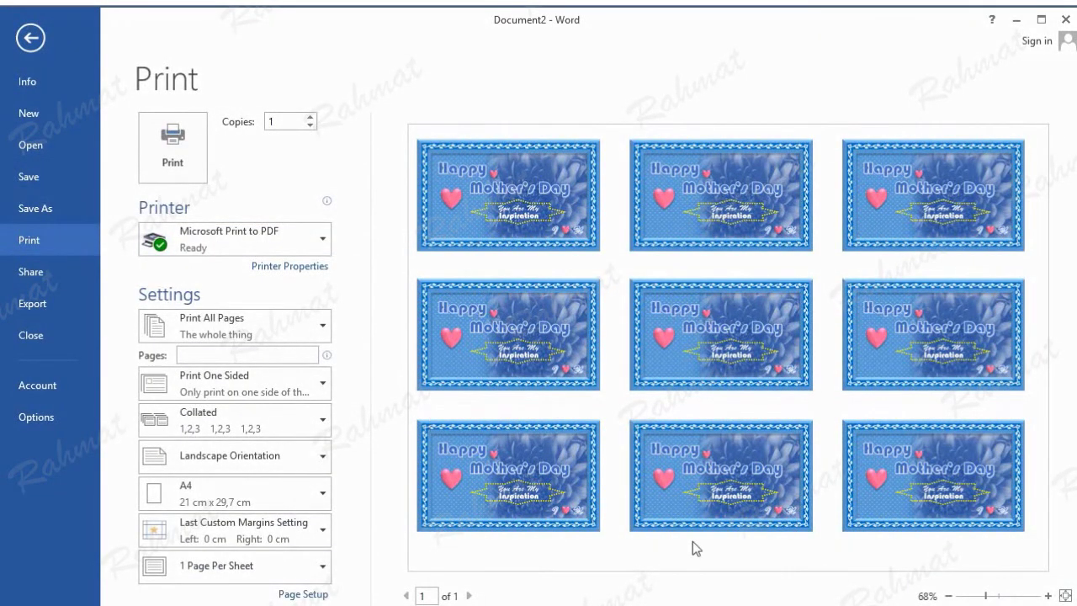
left_click(32, 39)
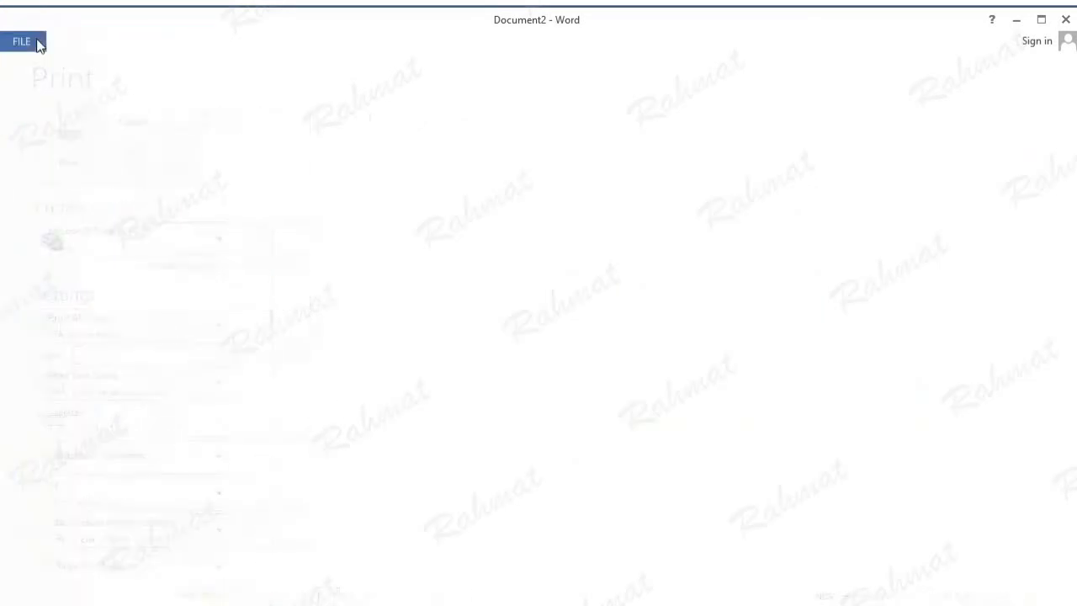